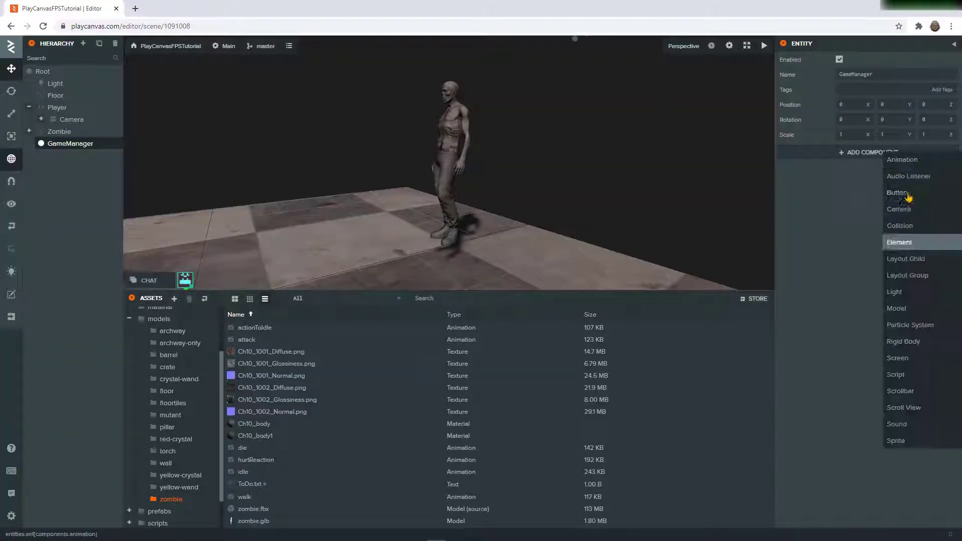
click(897, 378)
click(902, 241)
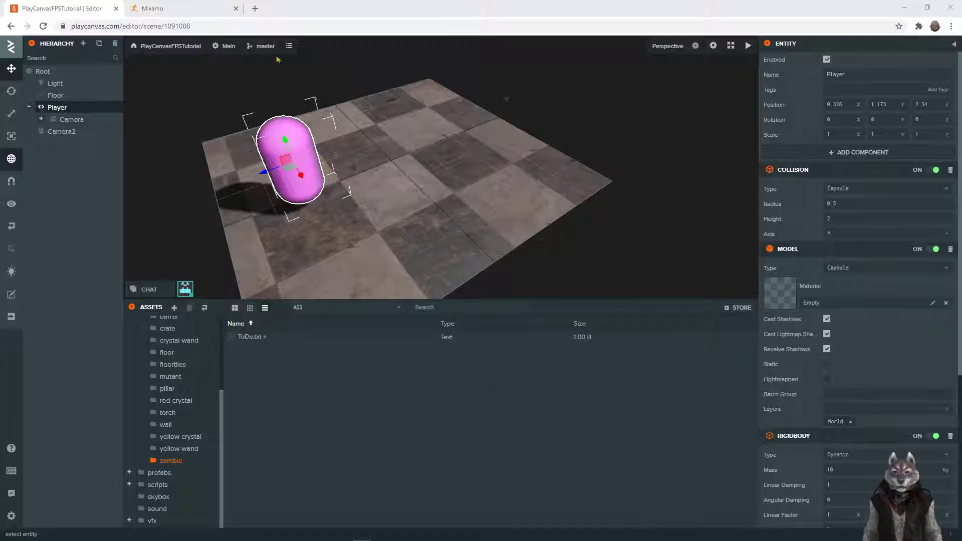
Switch to Mixamo and log in with the Google account
click(171, 11)
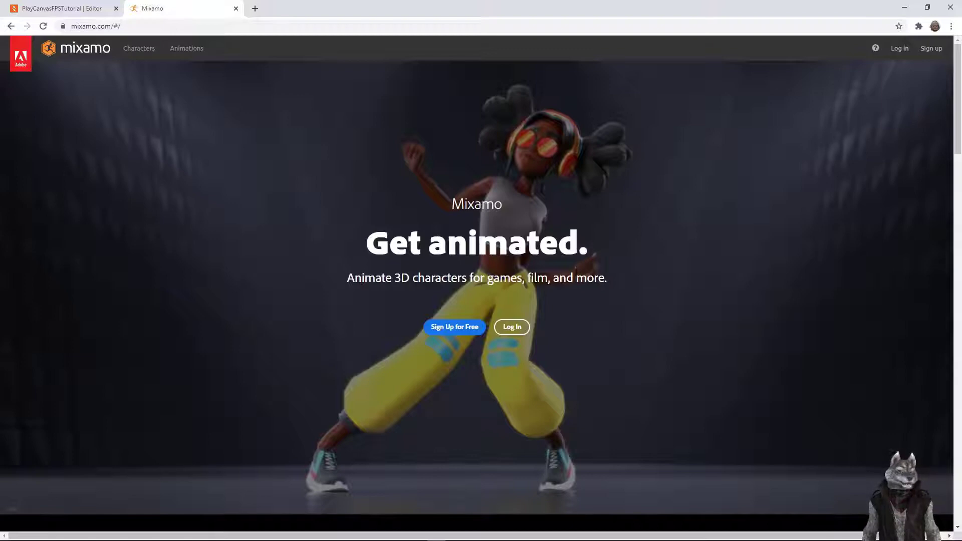
click(513, 327)
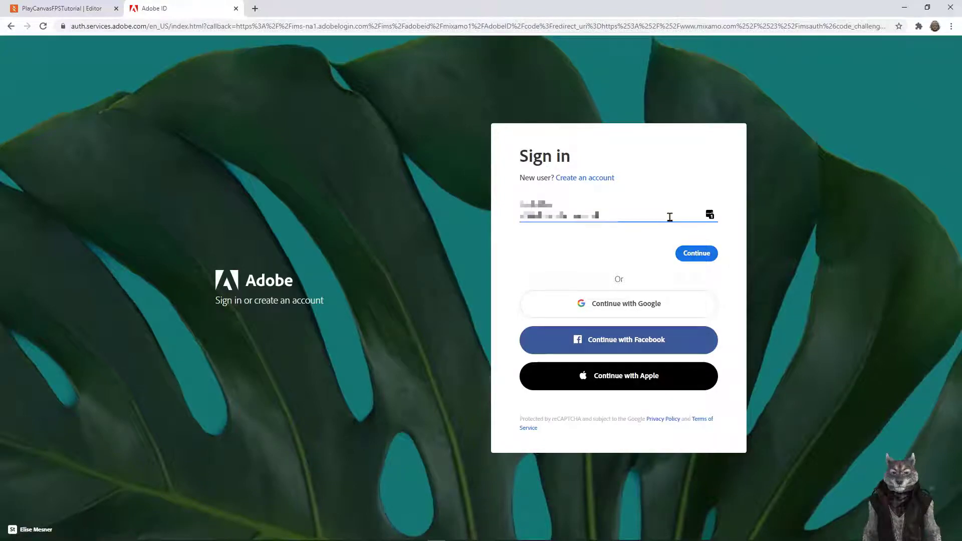
click(612, 306)
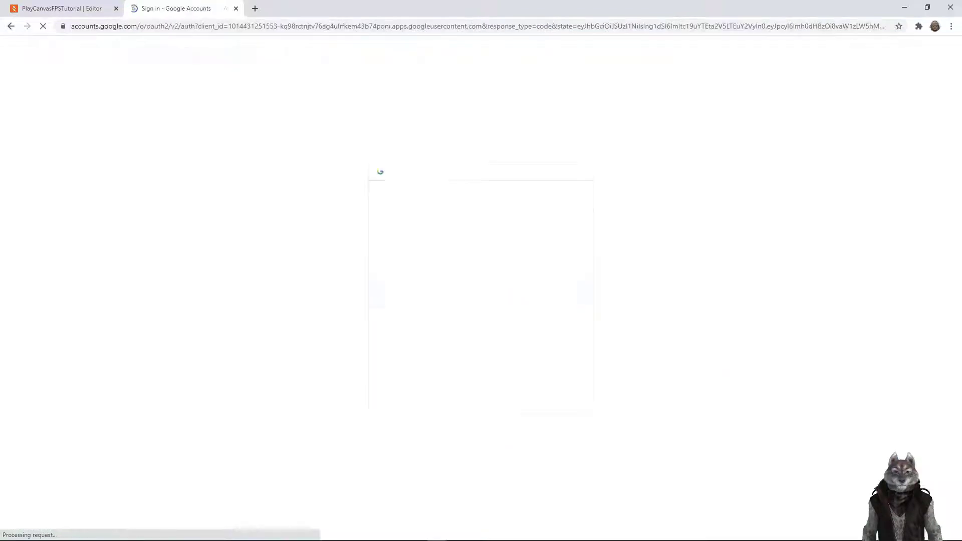
click(431, 265)
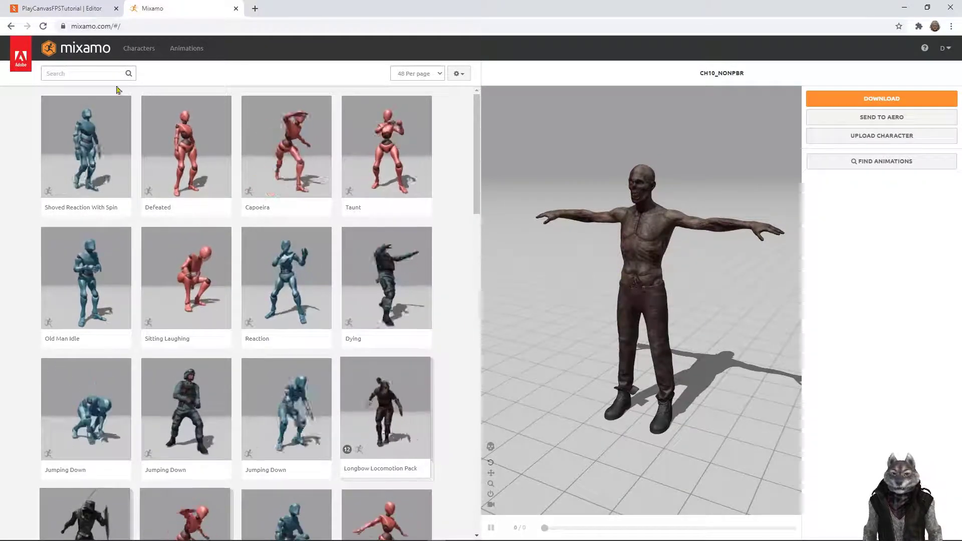
Search the Mixamo characters for "zombie" and choose the Romero character
click(143, 58)
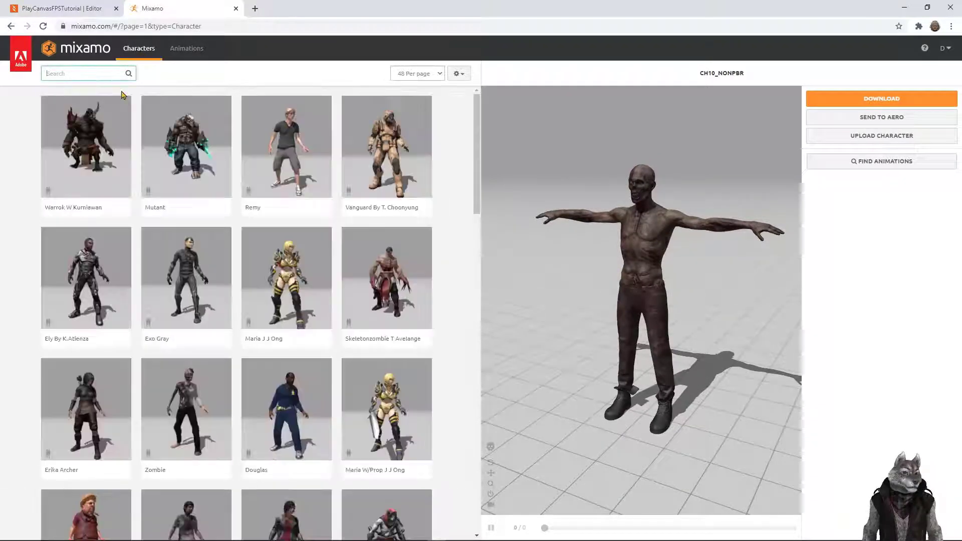
text(zombie)
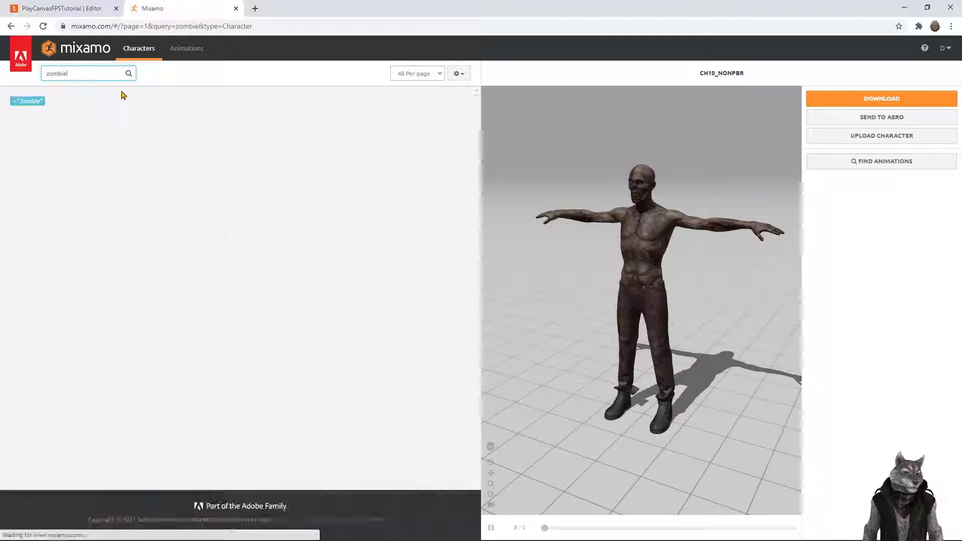
scroll(245, 328, down, 5)
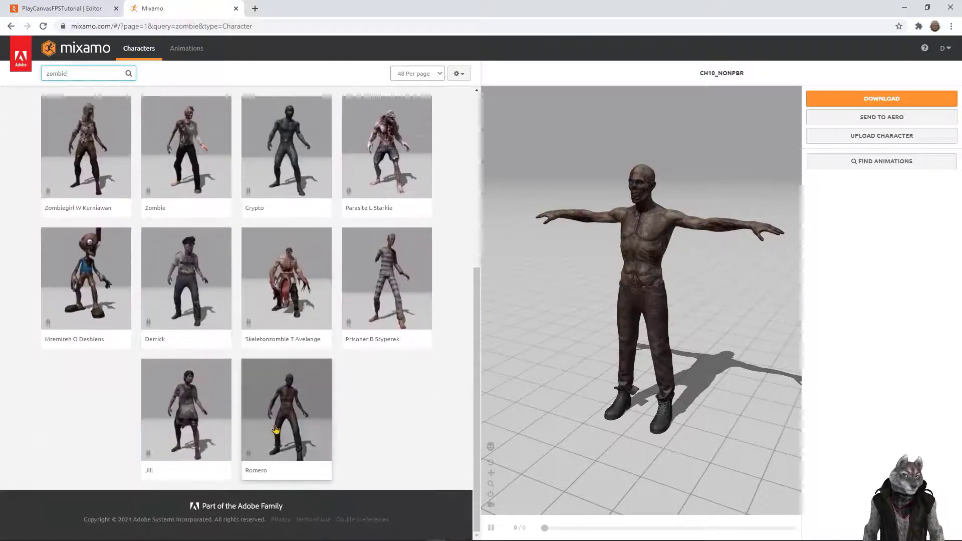
click(290, 420)
click(687, 185)
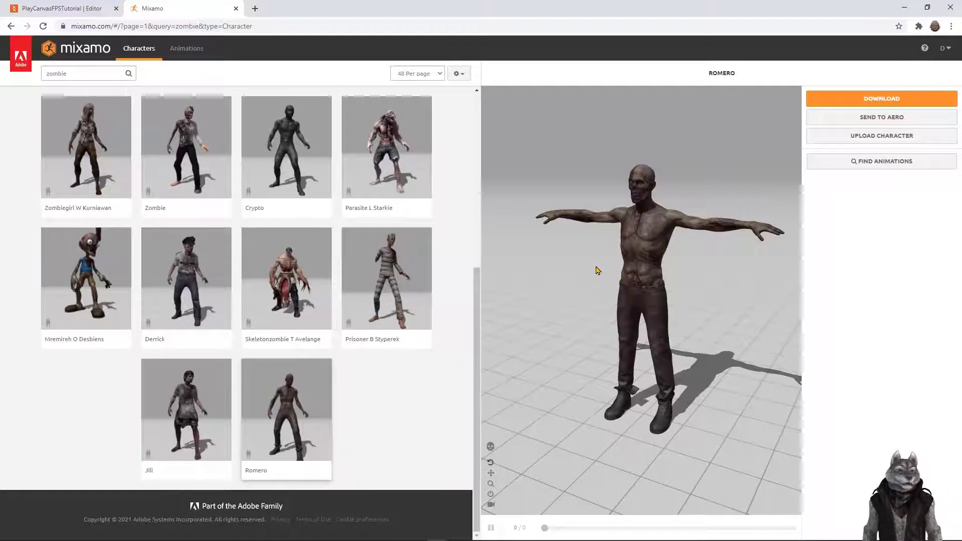
Switch to the animation library and replace the "zombie" search with "idle"
click(186, 48)
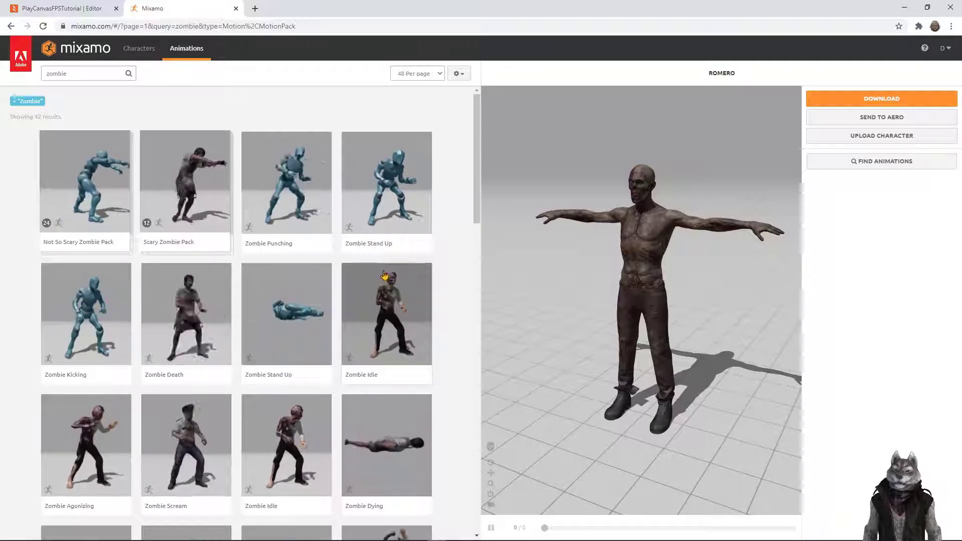
mouse_move(478, 172)
mouse_down()
mouse_move(479, 186)
mouse_move(477, 171)
mouse_up()
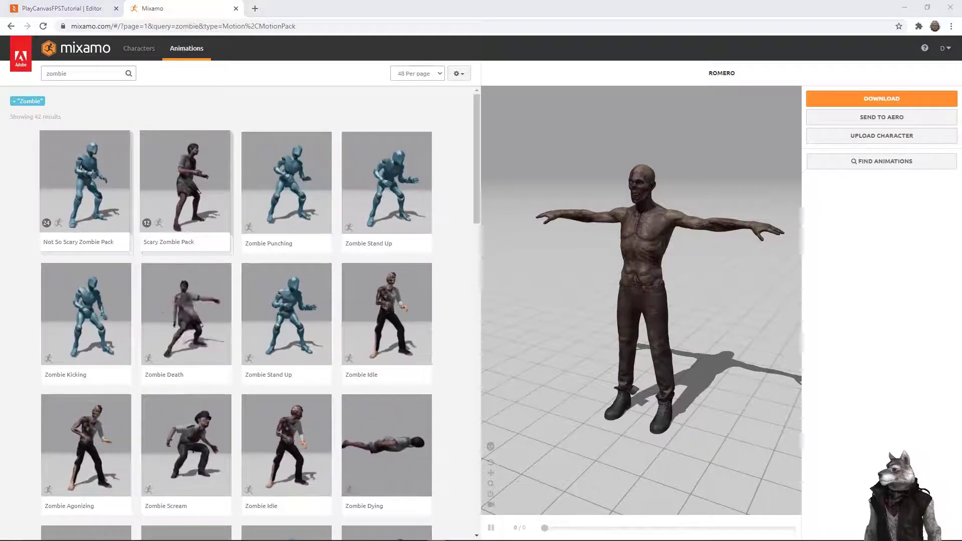
key(super+Tab)
key(Escape)
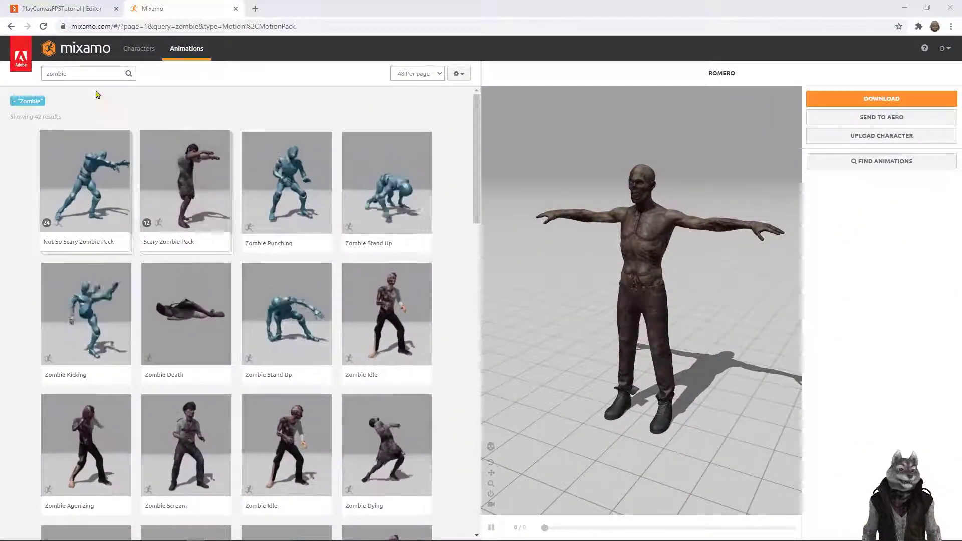
click(93, 73)
key(ctrl+a)
key(BackSpace)
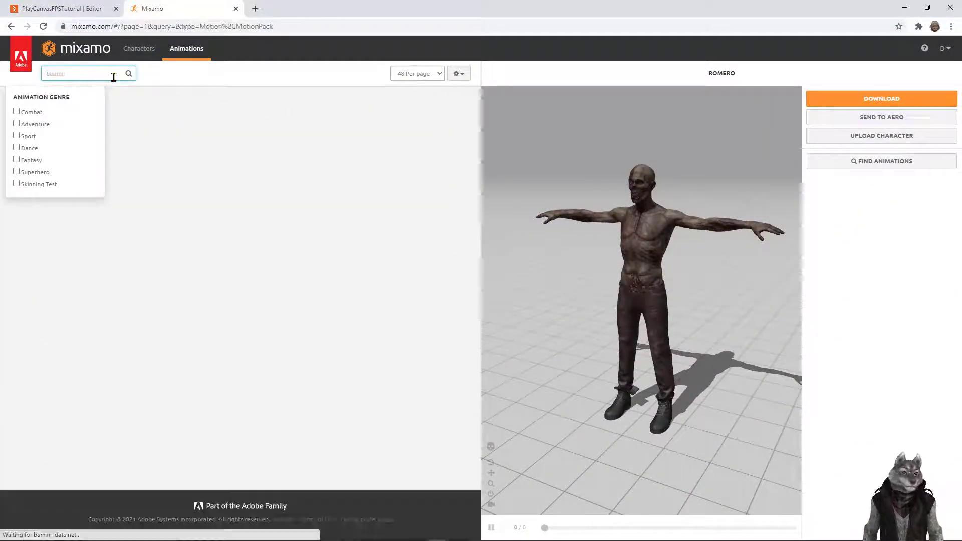
text(idel)
key(BackSpace)
key(BackSpace)
text(le)
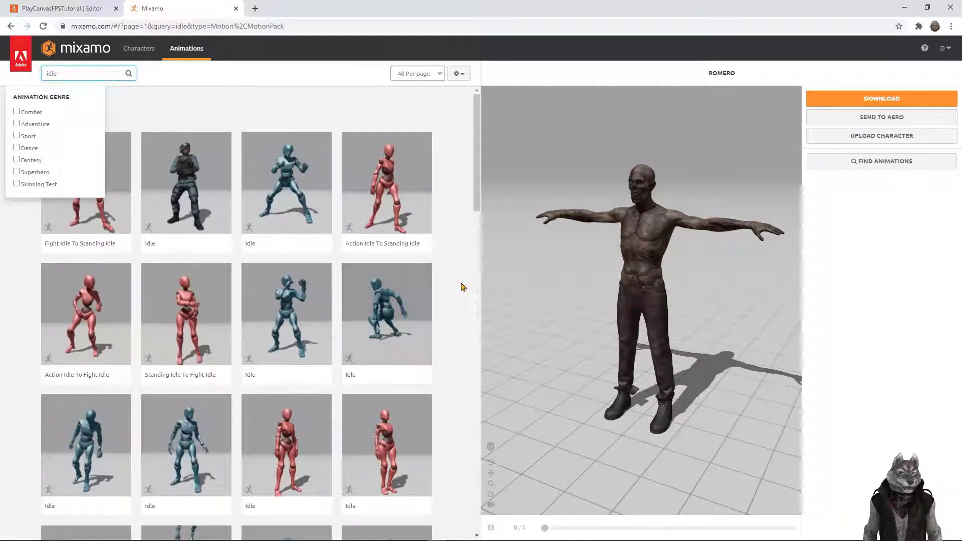
Apply the red-figure Idle animation listed above Breathing Idle to Romero and download it
scroll(476, 234, down, 2)
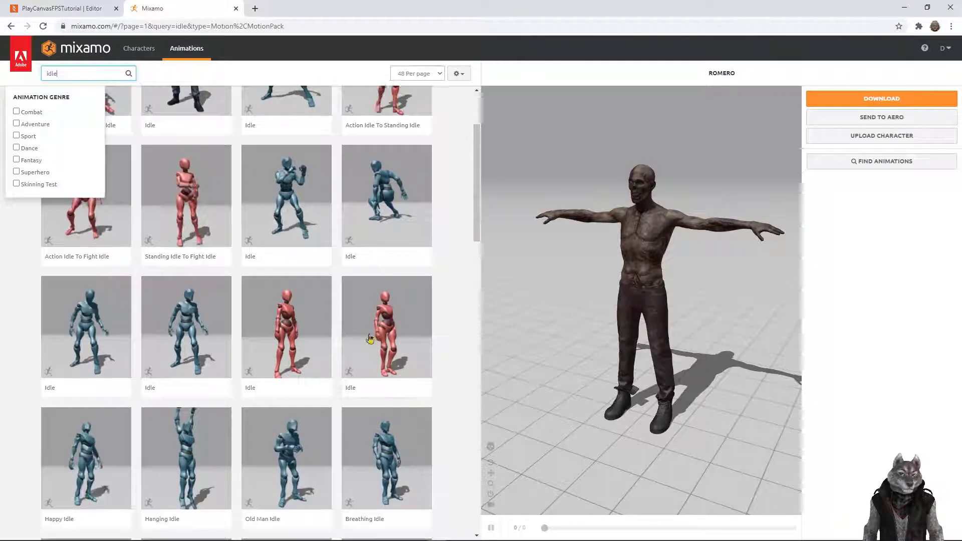
click(386, 323)
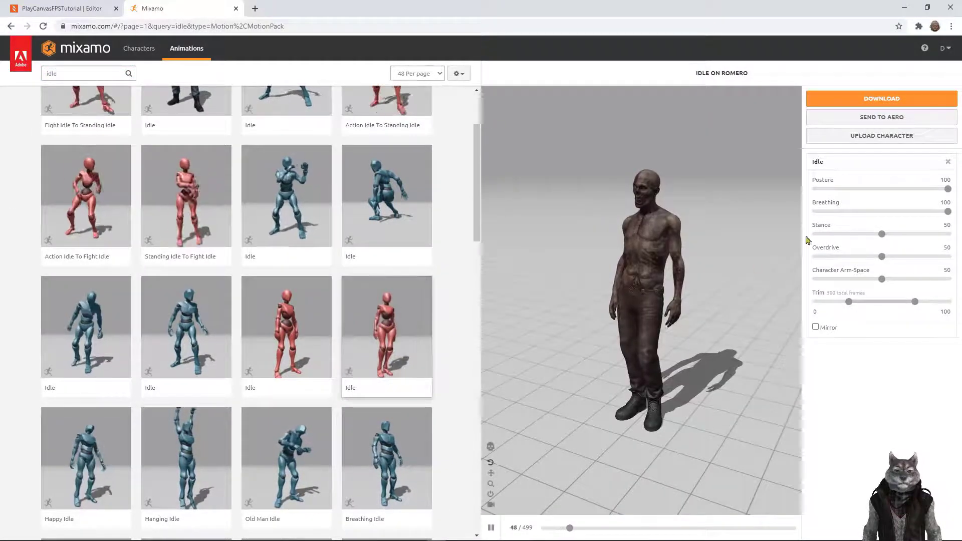
click(859, 104)
click(602, 217)
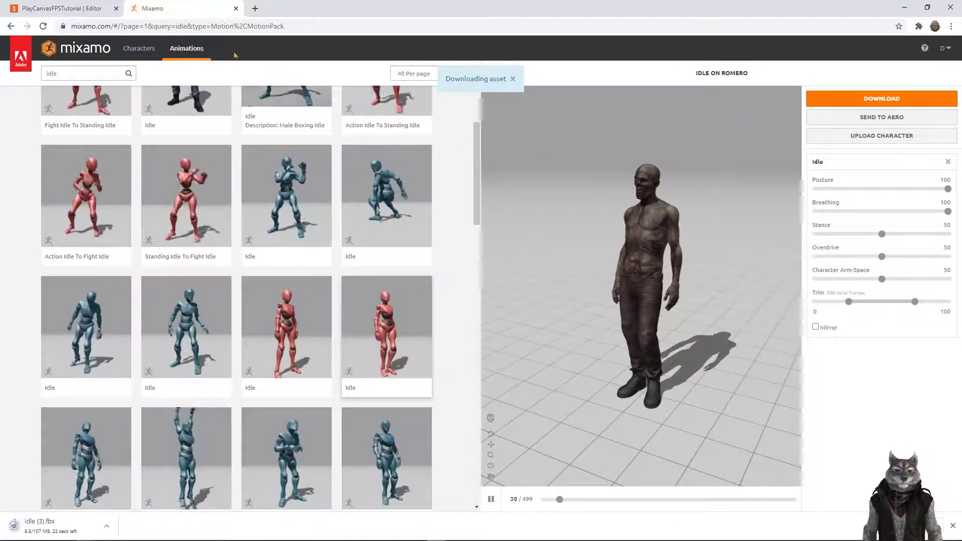
Replace the animation search term with "zombie attack"
click(98, 74)
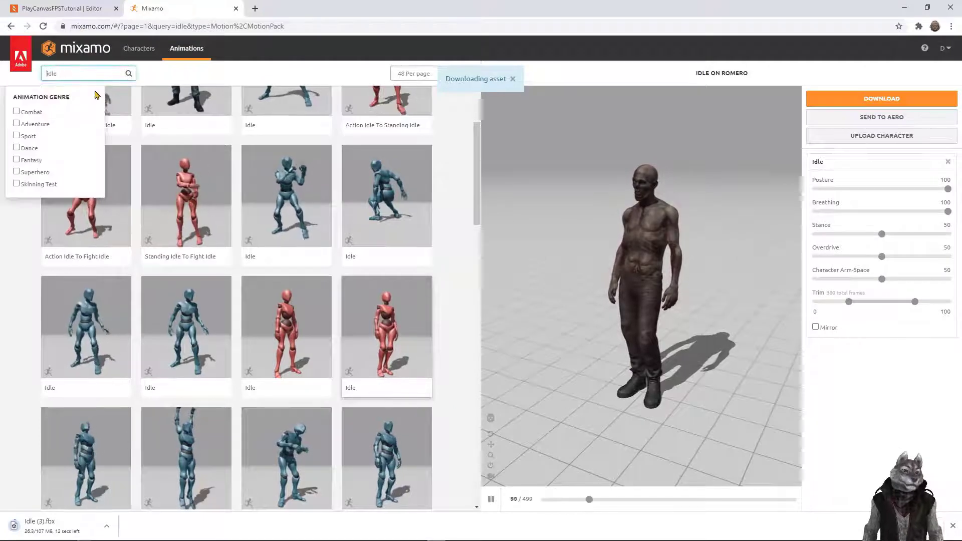
key(BackSpace)
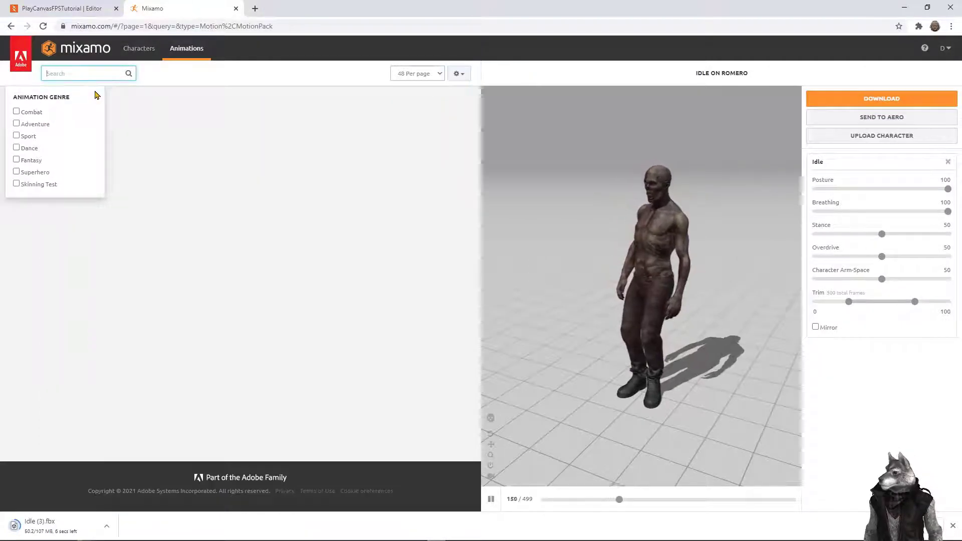
text(zombie a)
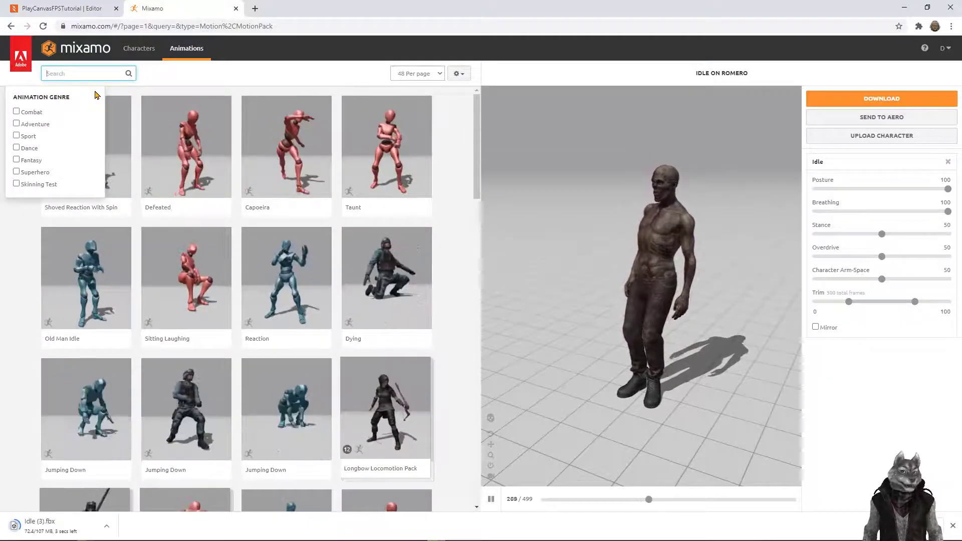
text(ttack)
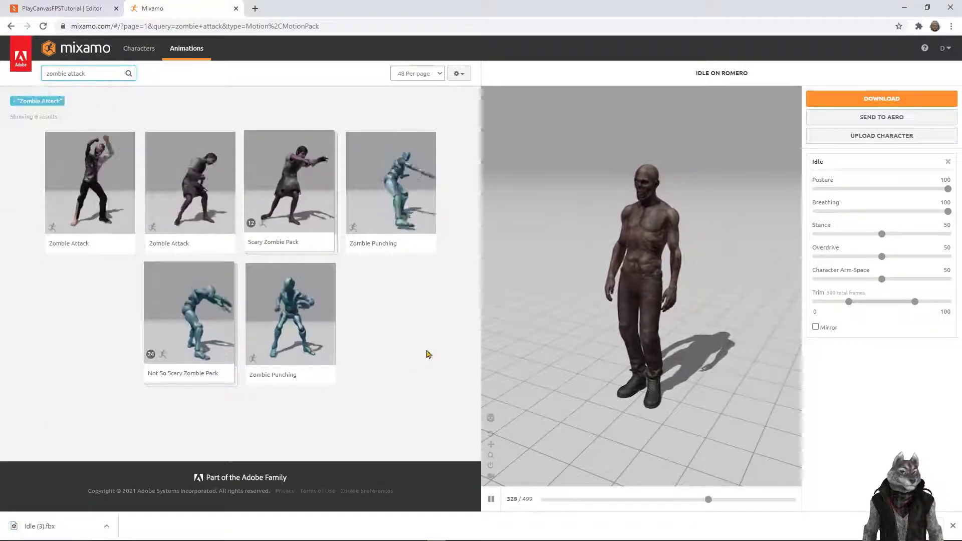
Apply the second Zombie Attack animation to Romero and download it
click(114, 227)
click(167, 197)
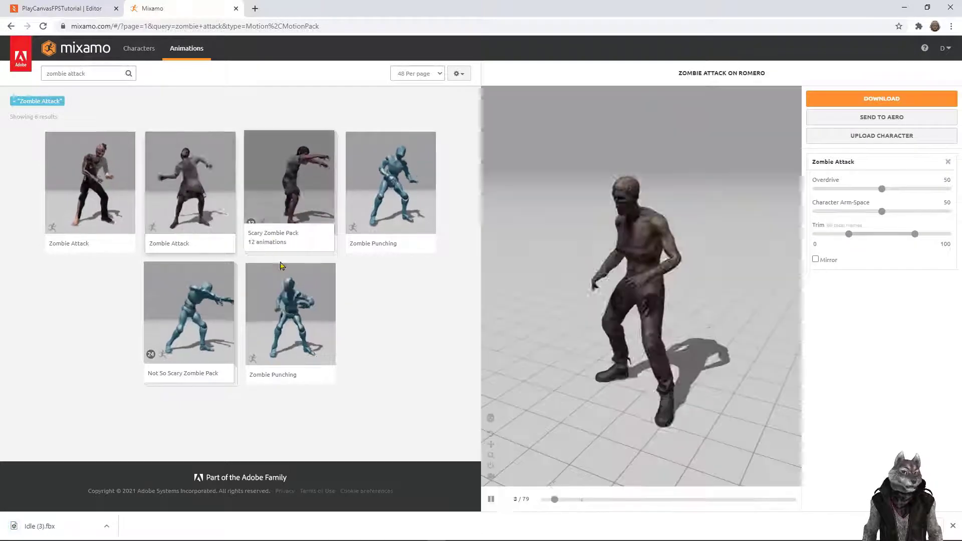
click(884, 101)
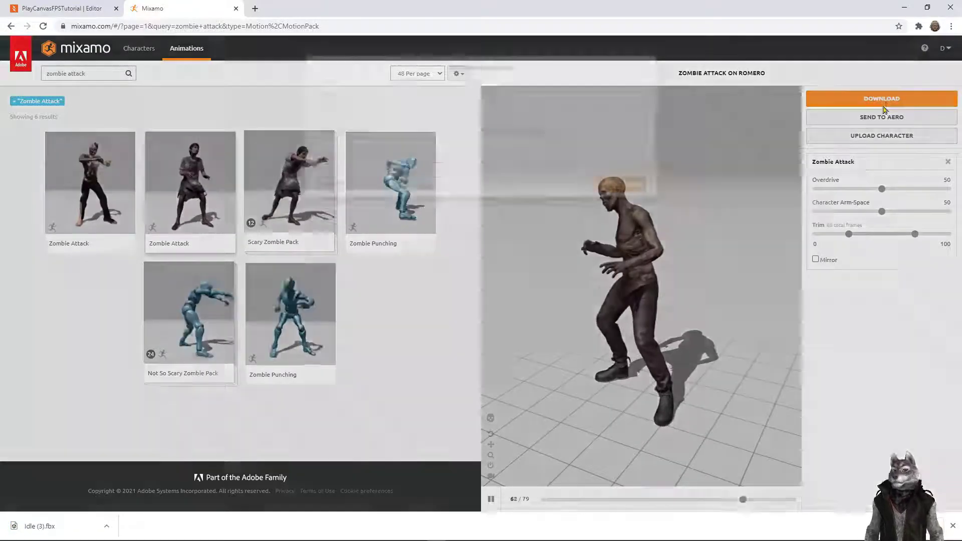
click(622, 214)
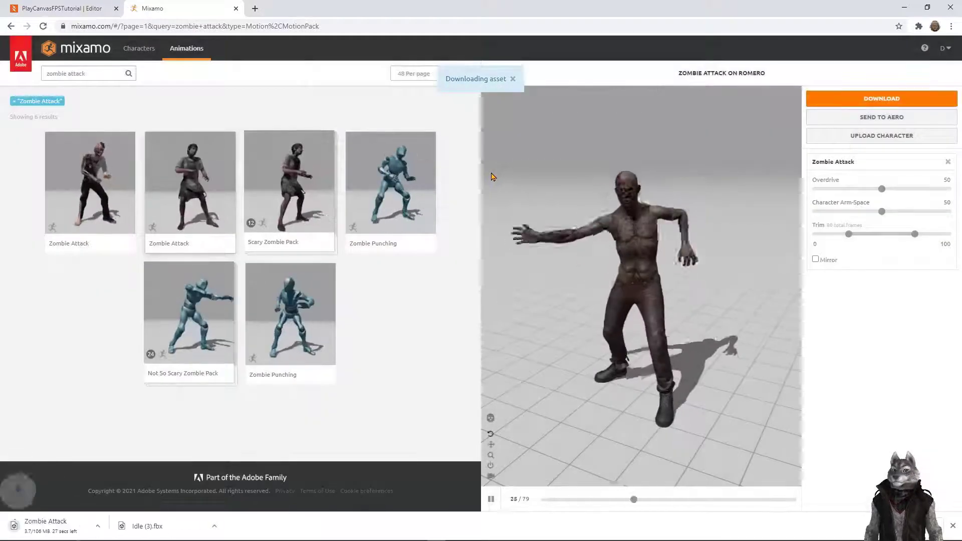
Search the animations for "dying backward"
double_click(93, 73)
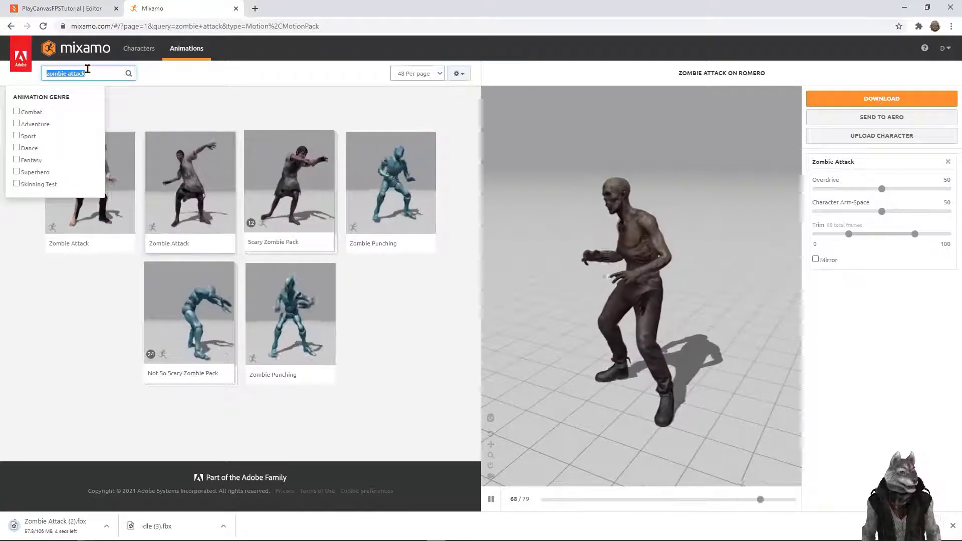
text(dyl)
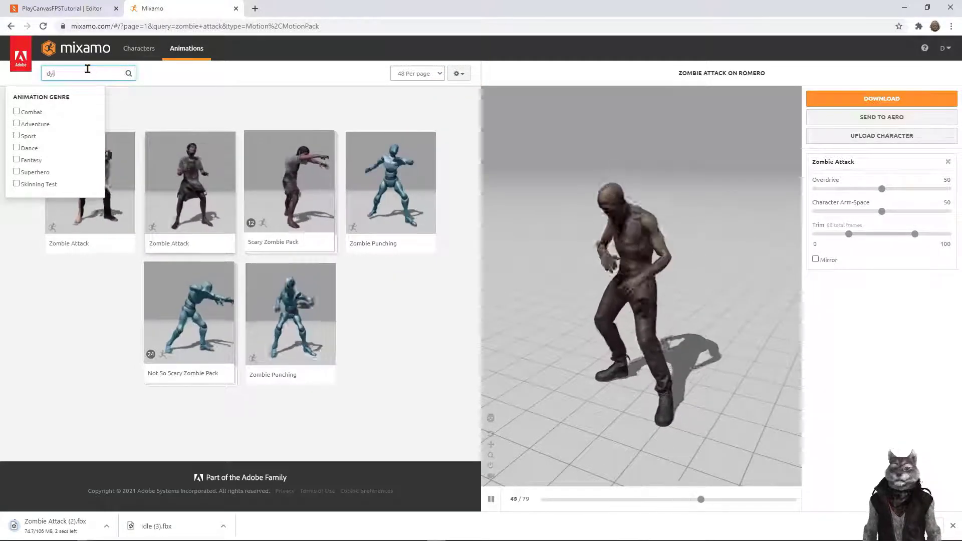
text(ng beckward)
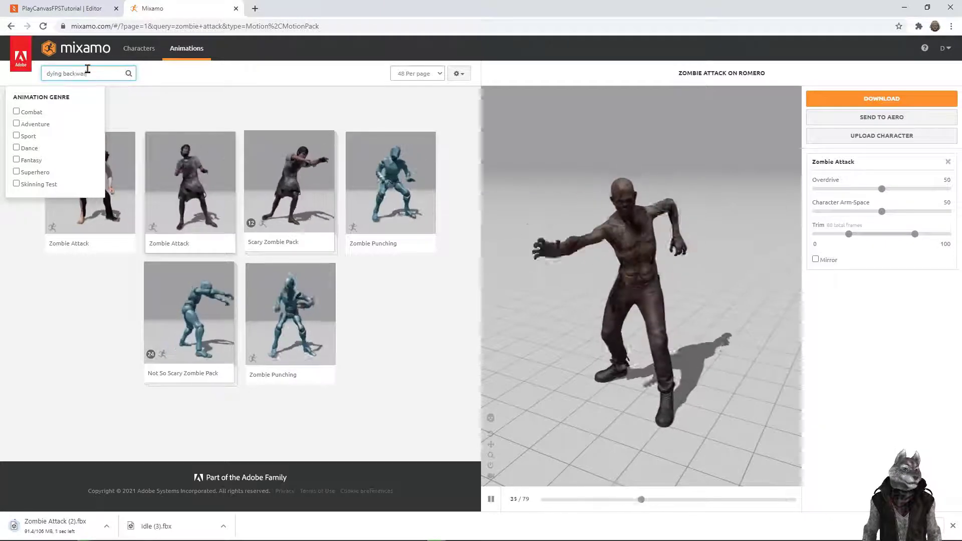
Apply the Dying Backwards animation to Romero and download it
click(85, 186)
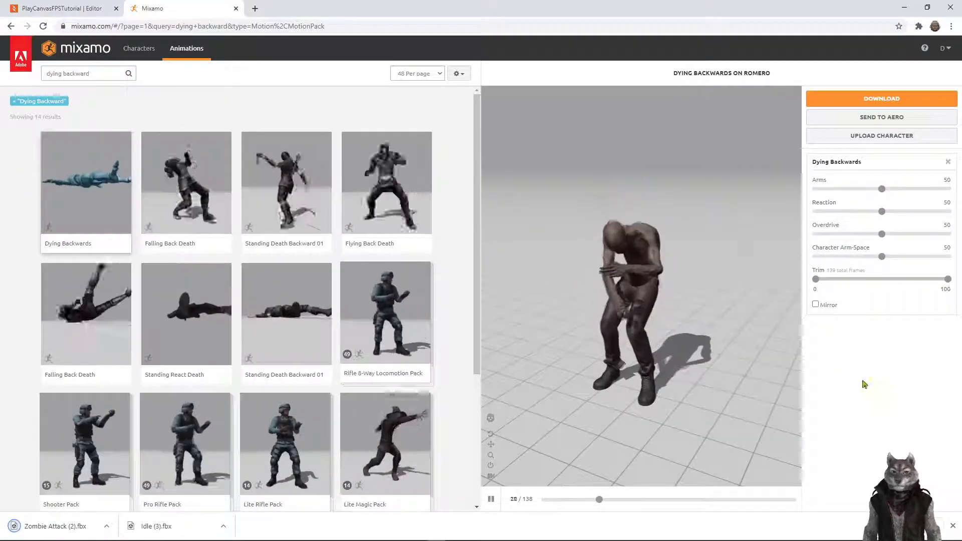
click(882, 99)
click(624, 212)
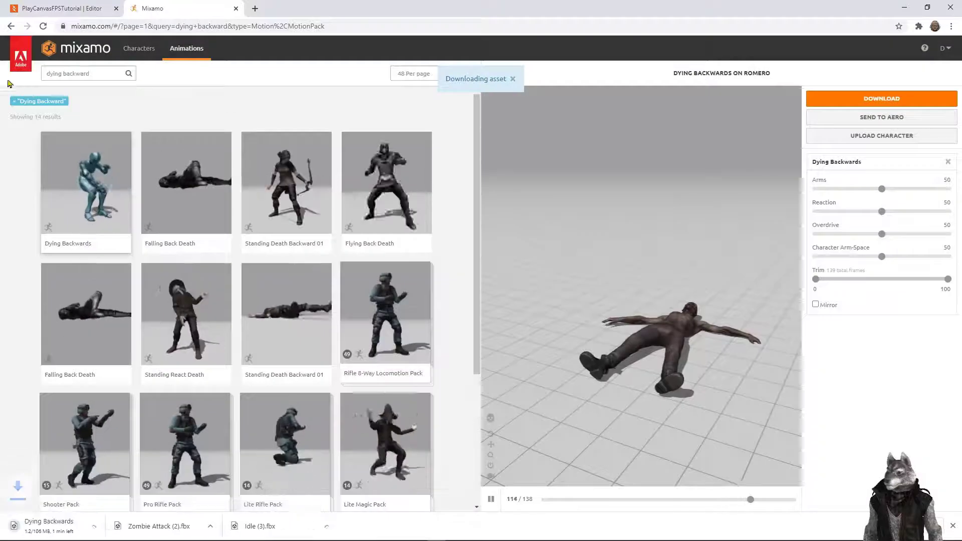
Search the animations for "being strangled" and apply Being Strangled to Romero
click(95, 71)
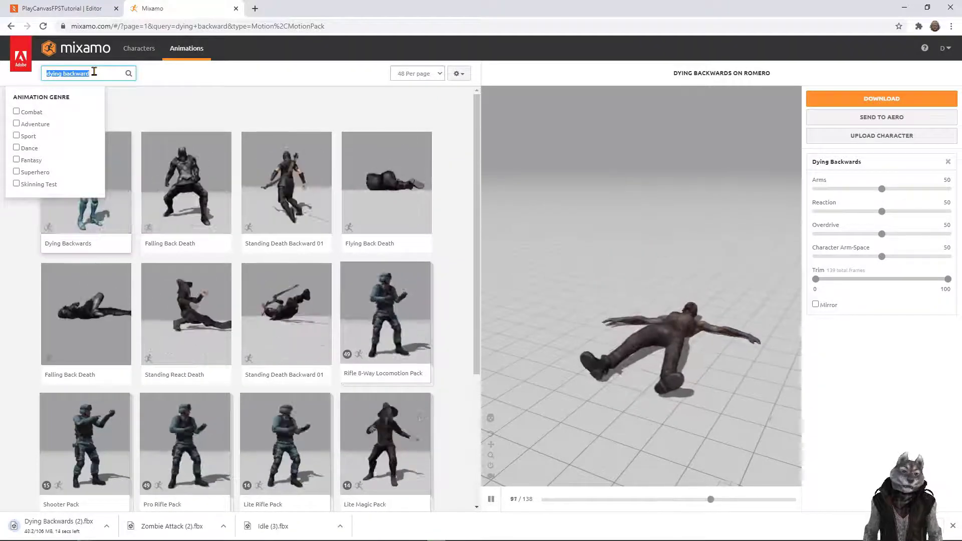
text(being strangled)
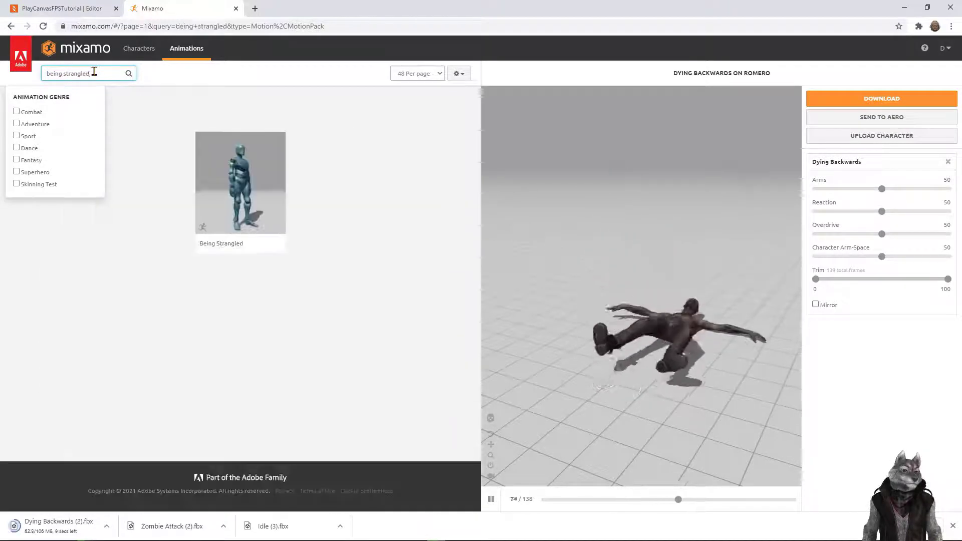
click(243, 210)
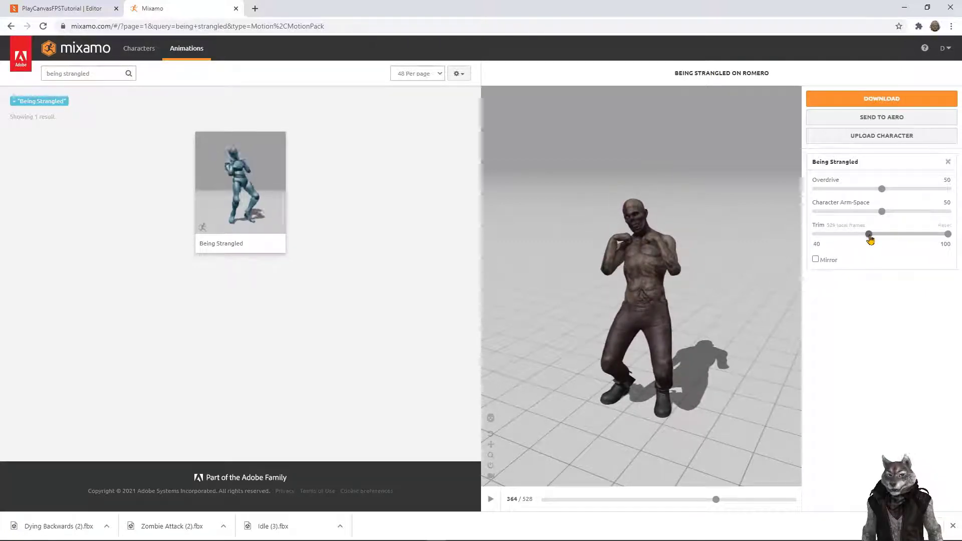
Trim the start of Being Strangled to 40 and download it as FBX Binary with skin at 30 frames per second
click(871, 240)
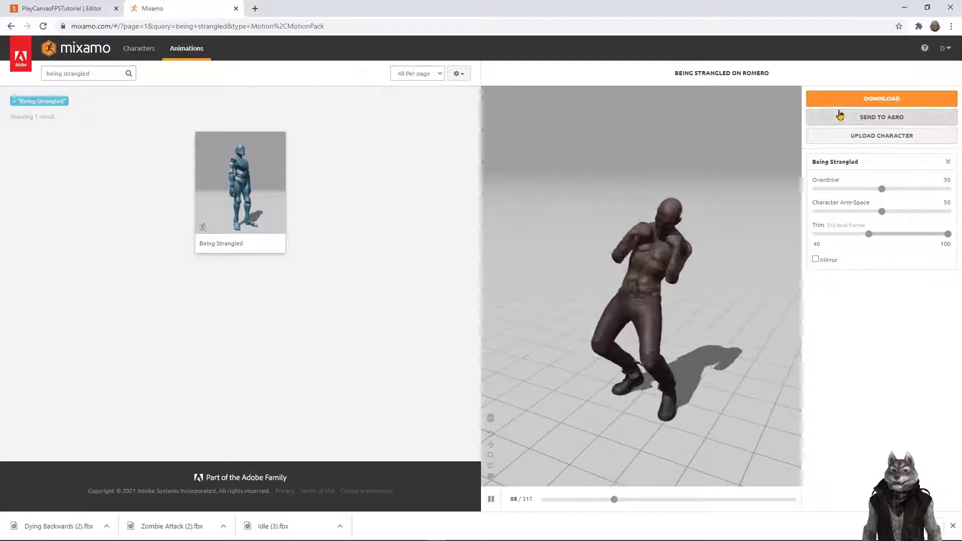
click(870, 106)
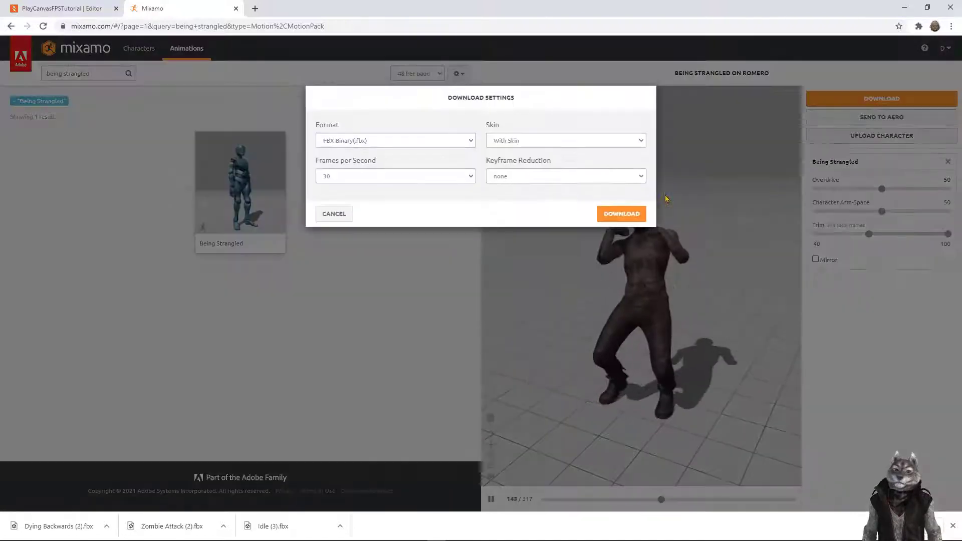
click(624, 213)
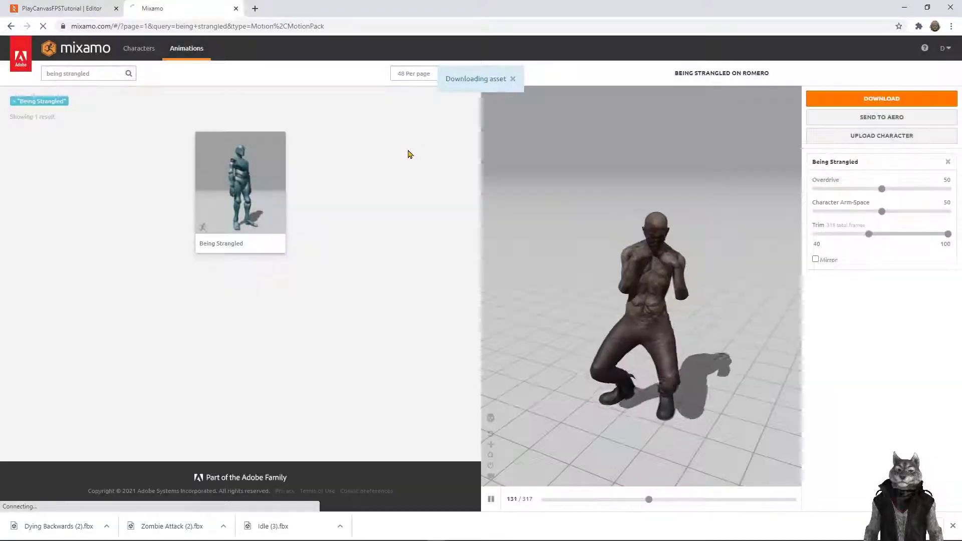
Search the animations for "zombie walk" and apply the Zombie Walk animation to Romero
click(100, 74)
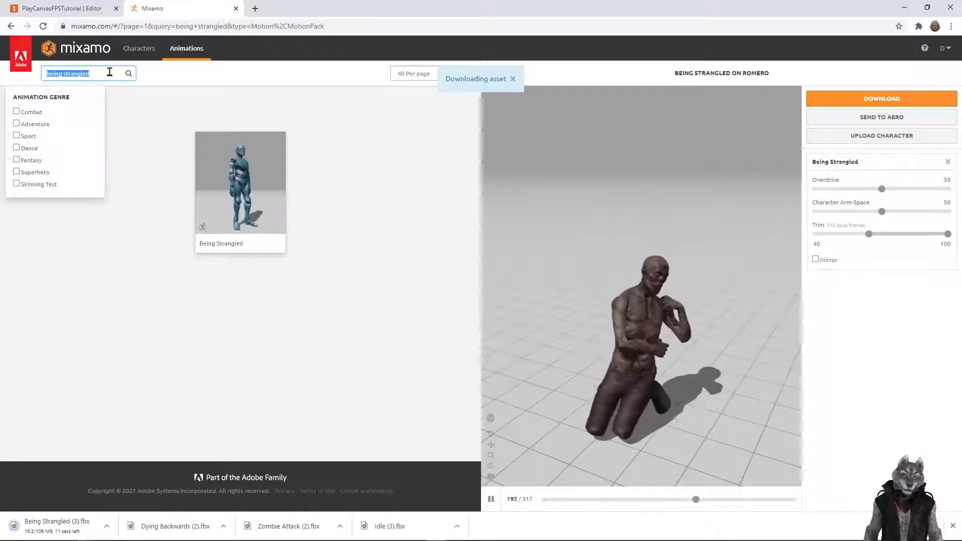
text(zombie wal)
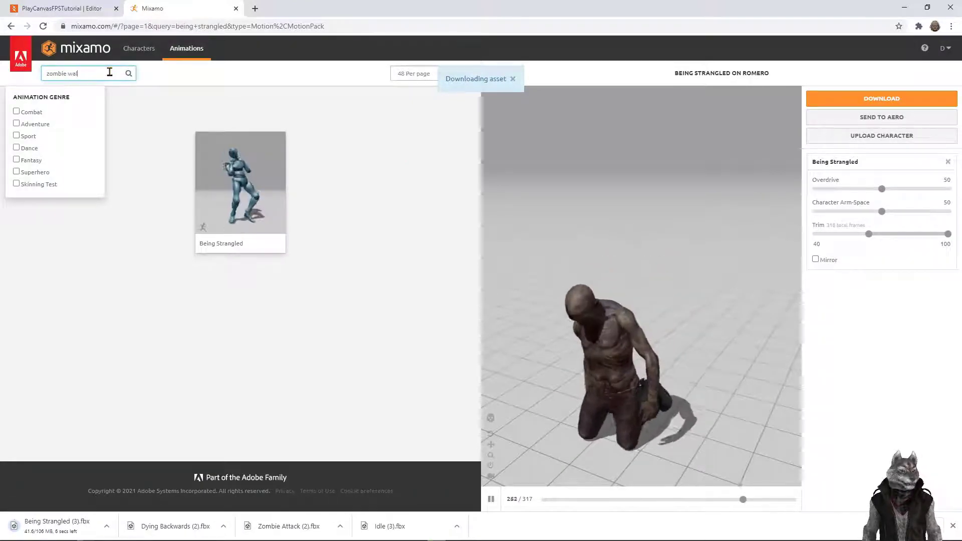
text(k)
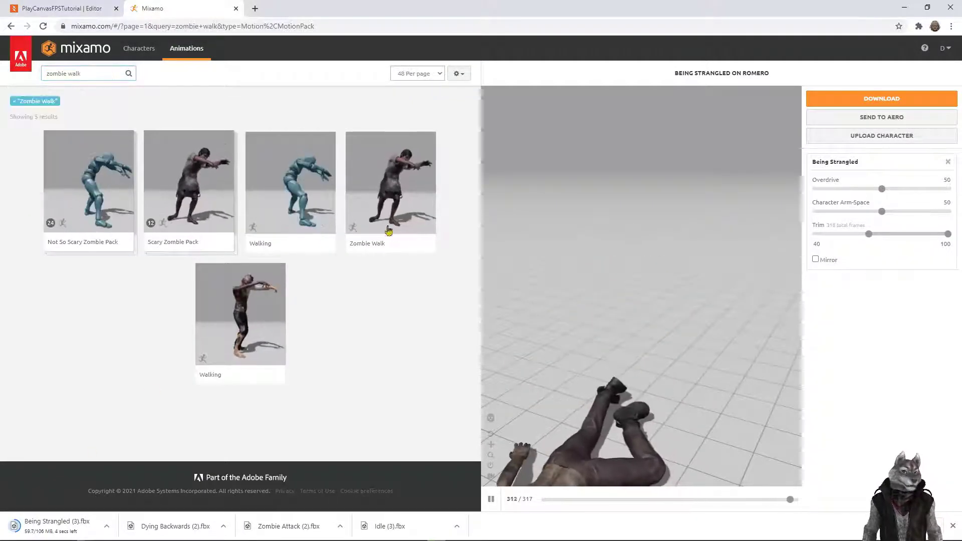
click(389, 231)
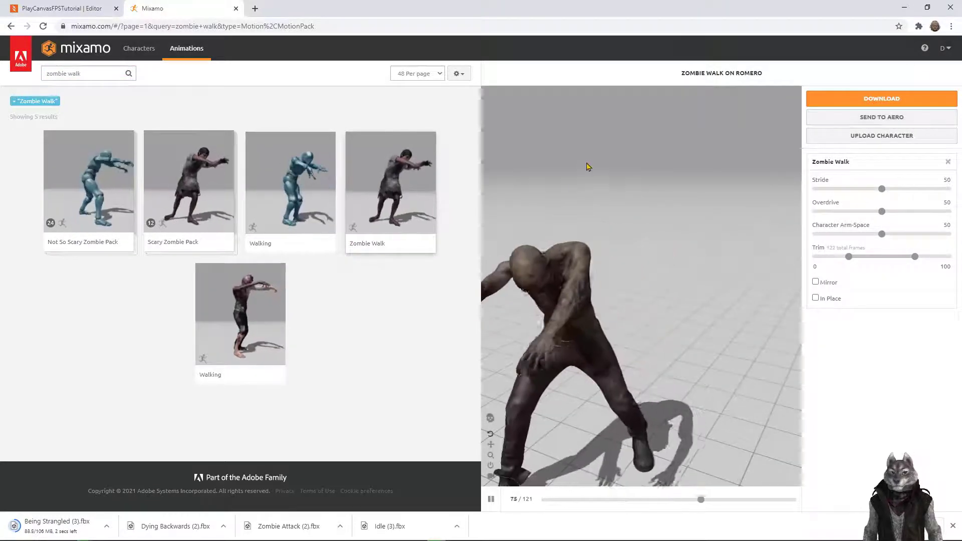
Make the Zombie Walk animation play in place and download it
click(815, 297)
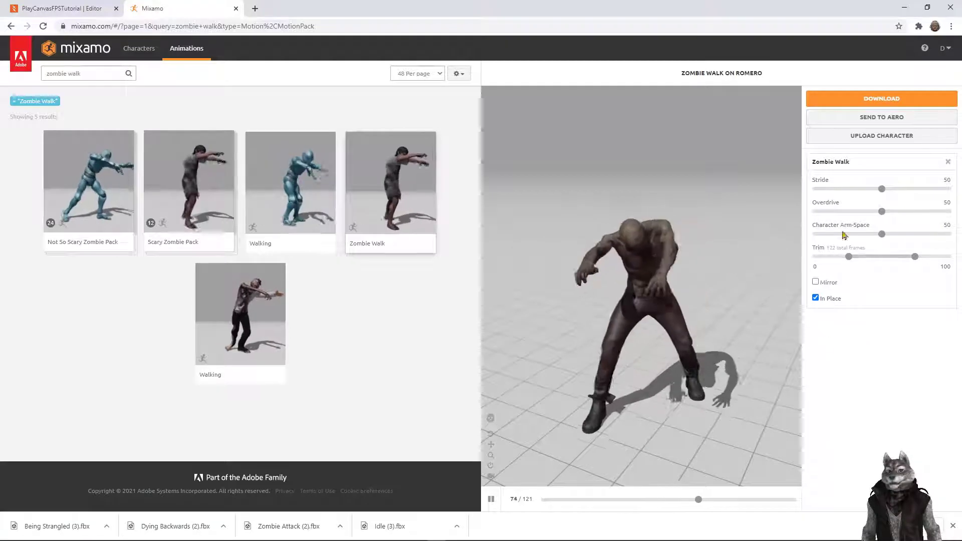
click(882, 99)
click(620, 211)
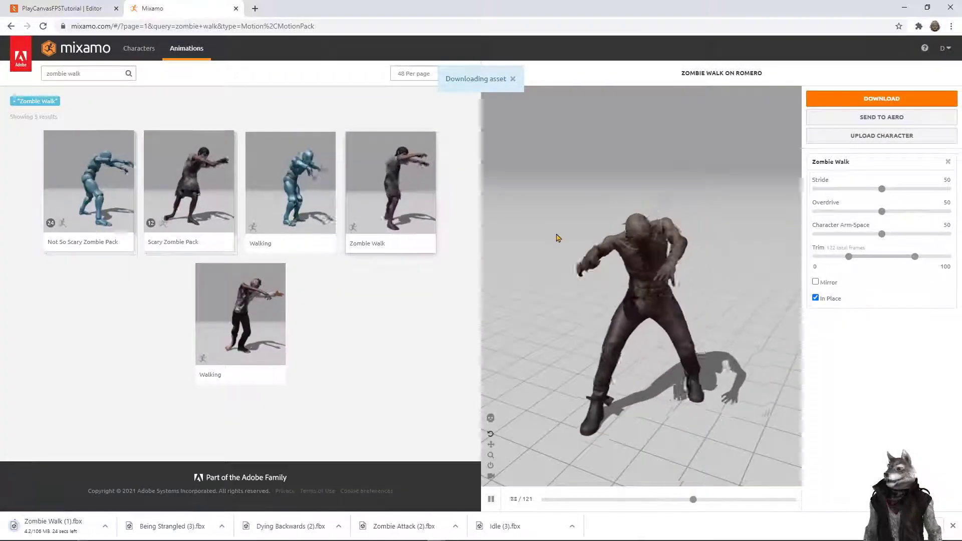
Search for "action to idle", apply Action Idle To Standing Idle to Romero and download it as FBX Binary with skin at 30 frames per second
click(106, 74)
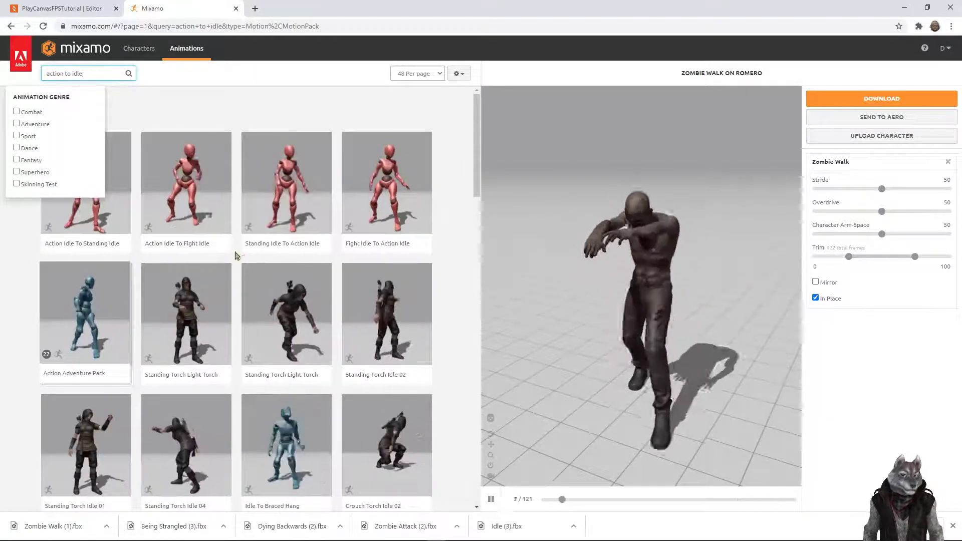
click(120, 169)
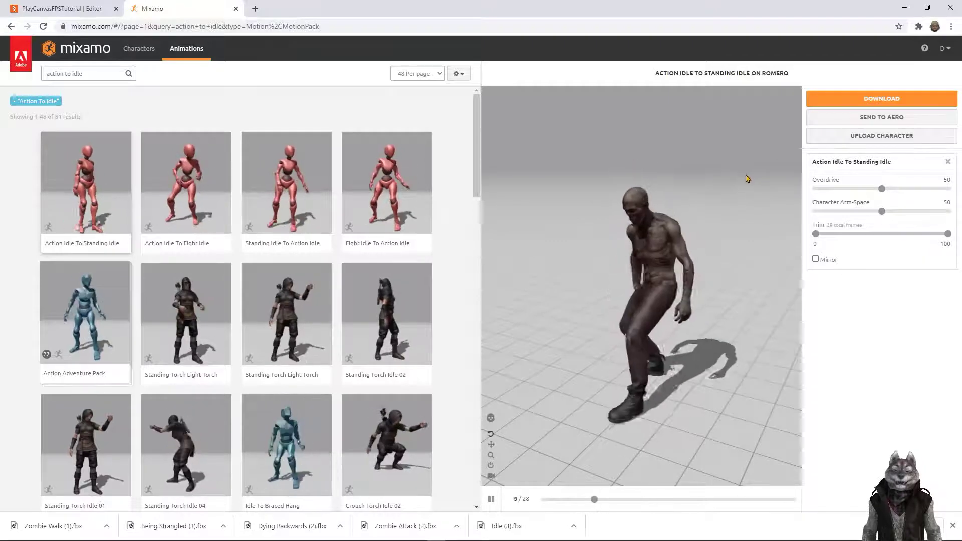
click(827, 98)
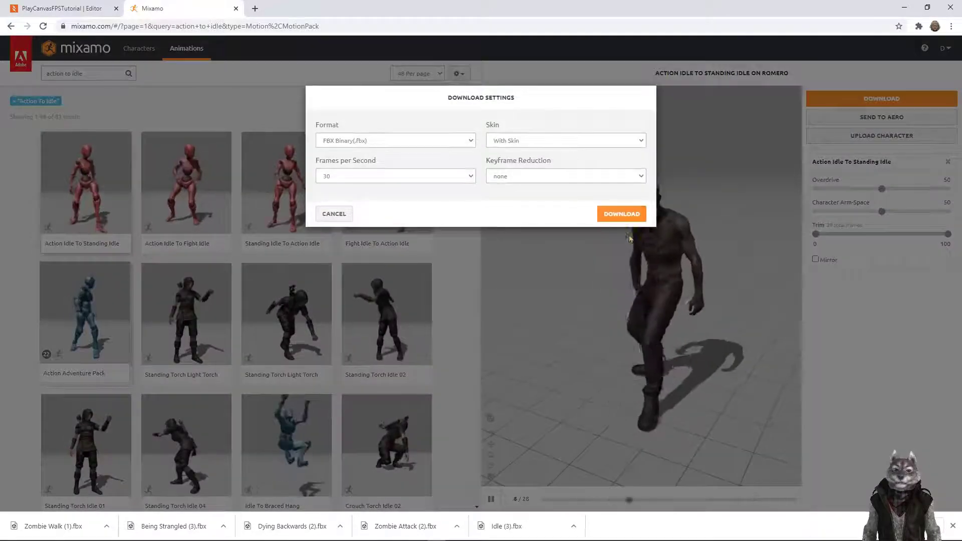
click(621, 210)
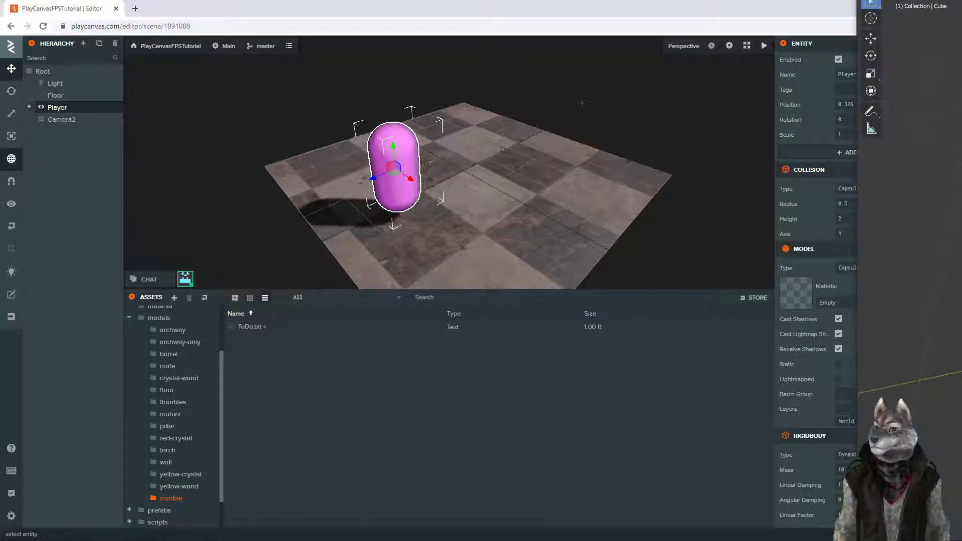
Switch to Blender, dismiss the splash screen and delete the default cube
drag(961, 0, 220, 1)
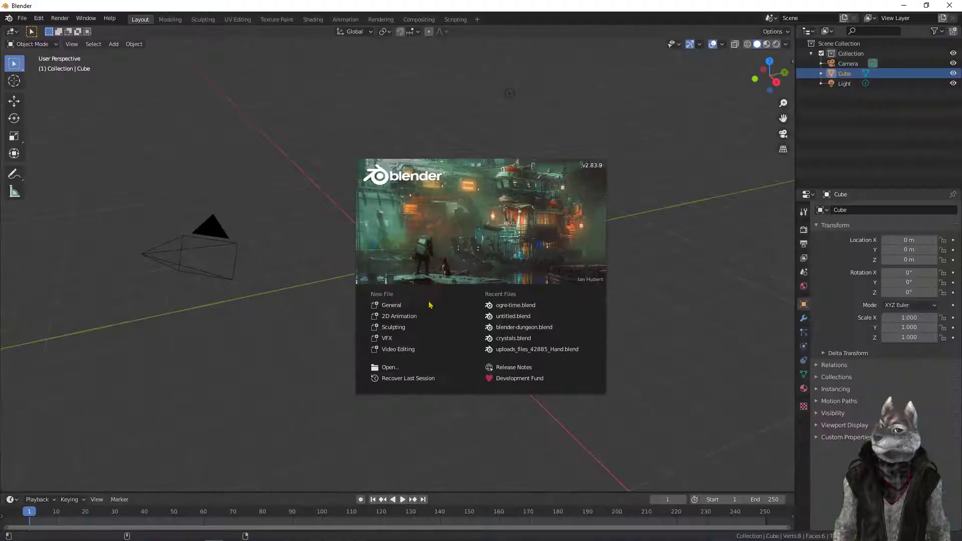
click(500, 230)
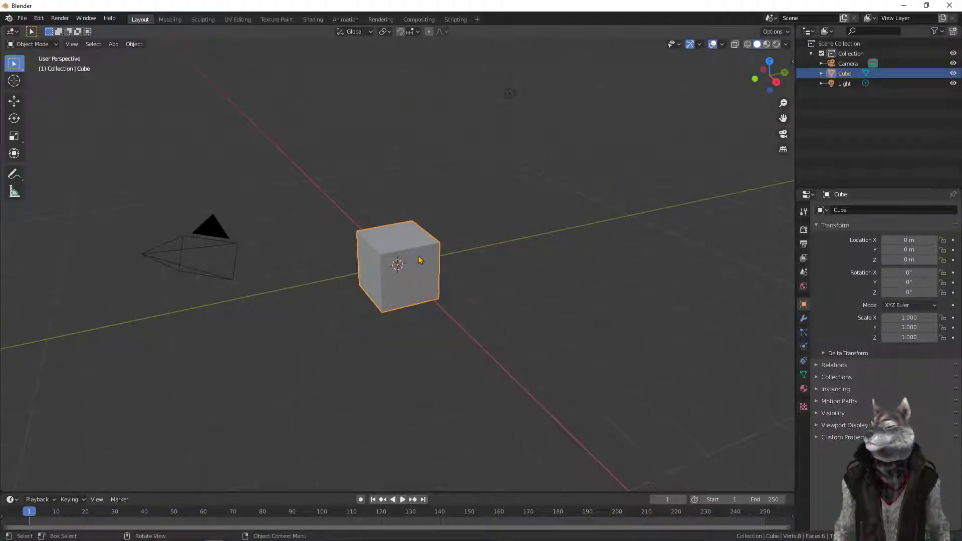
key(x)
click(419, 258)
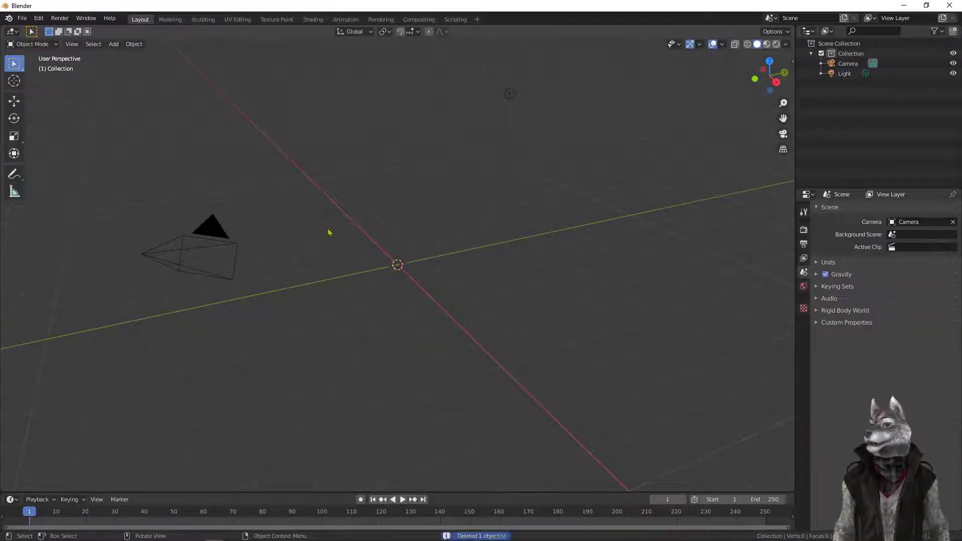
Import all six zombie animation FBX files, from Zombie Walk.fbx to Idle.fbx, from the Downloads folder with default import options
click(22, 19)
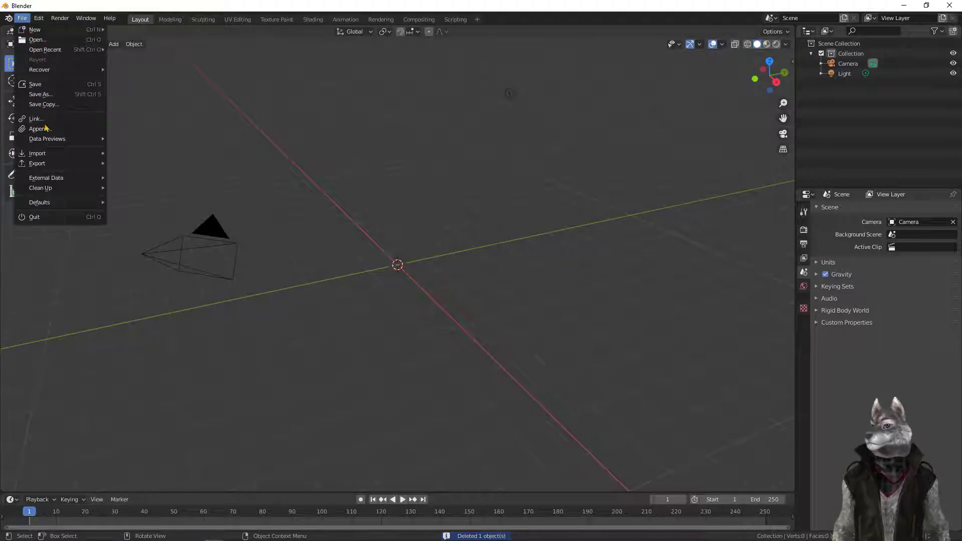
mouse_move(52, 165)
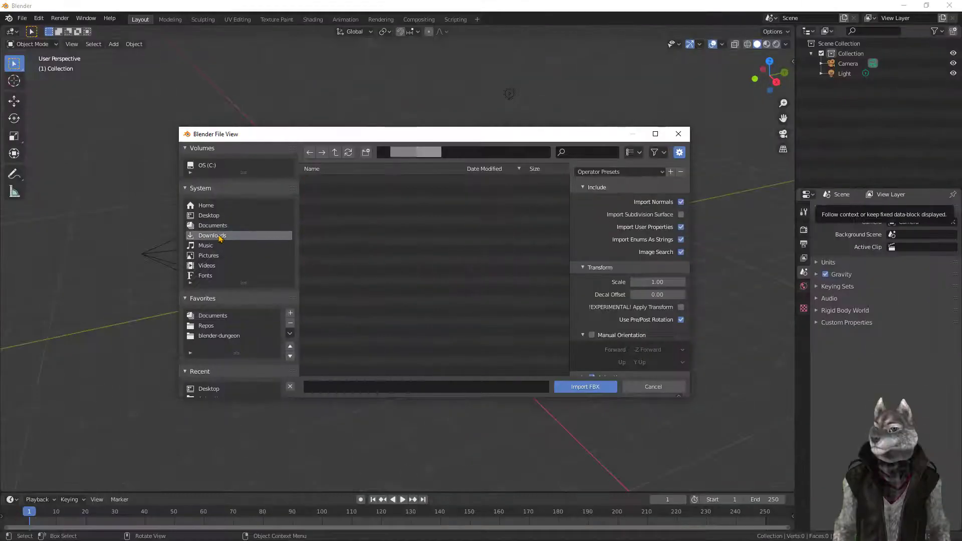
click(219, 237)
click(337, 181)
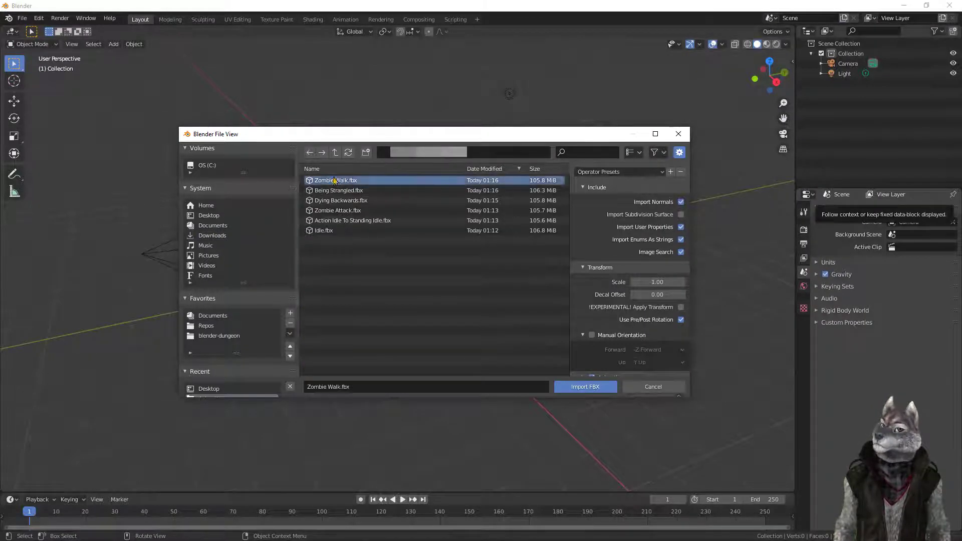
shift+click(324, 231)
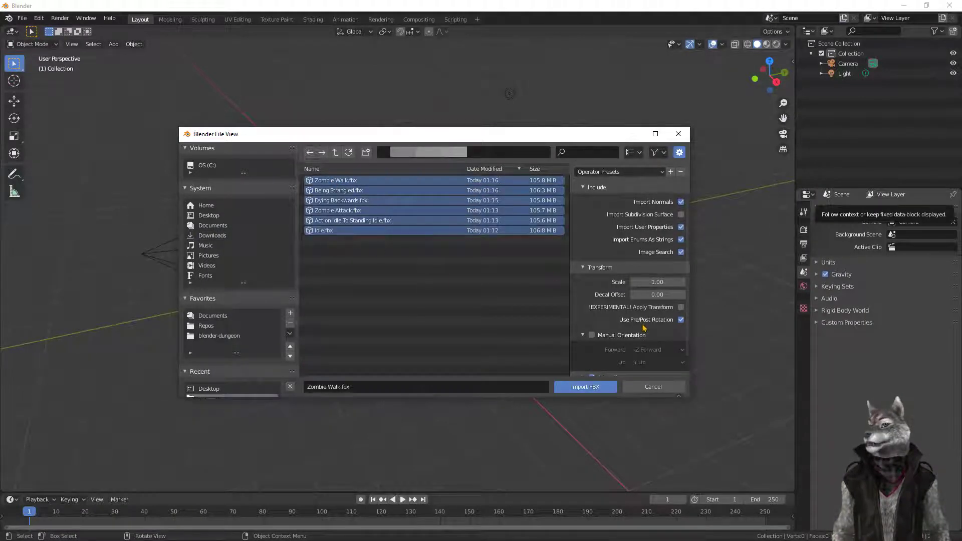
scroll(644, 328, down, 1)
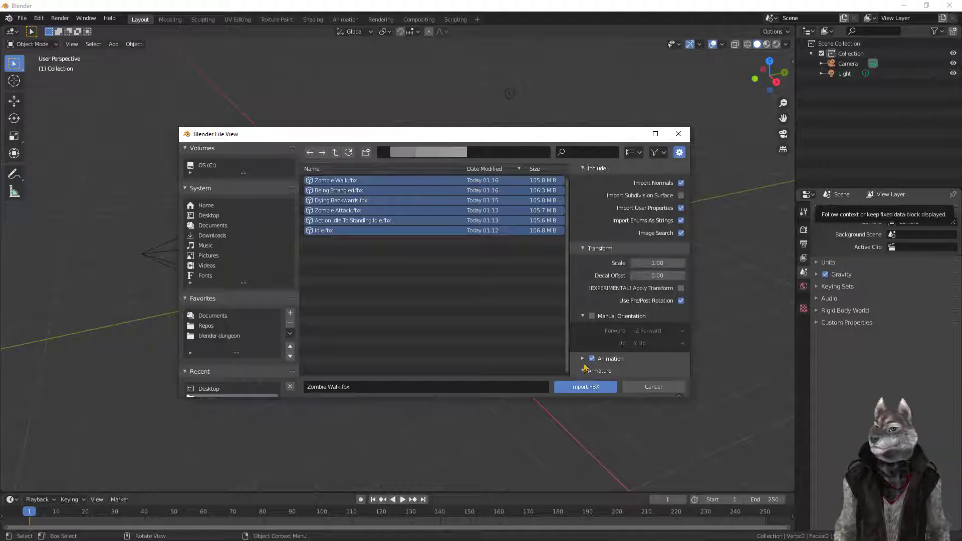
click(583, 362)
scroll(630, 298, down, 4)
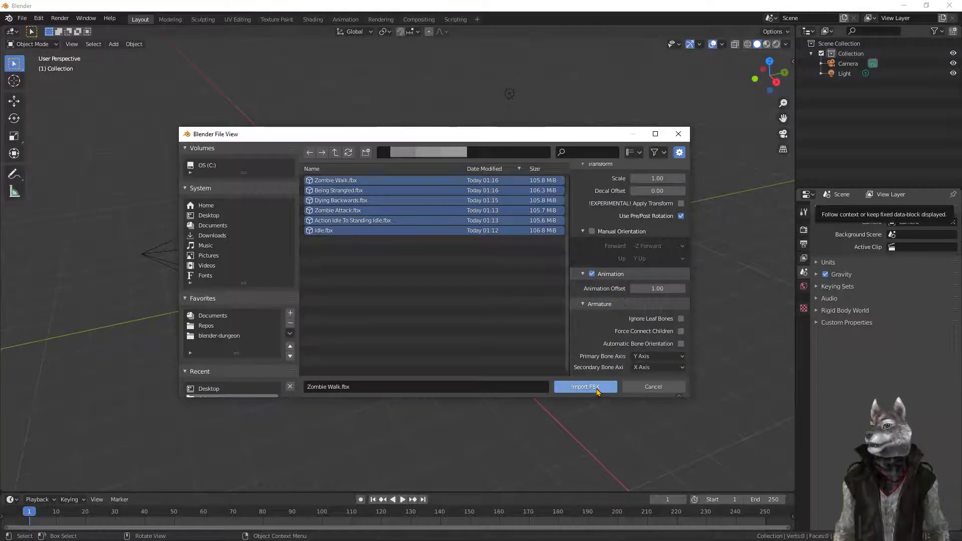
scroll(613, 354, up, 5)
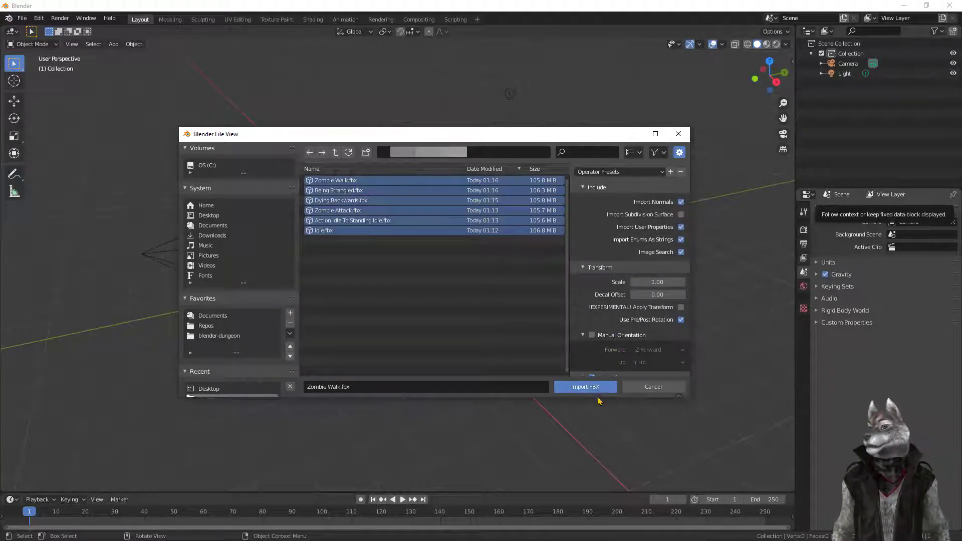
click(595, 387)
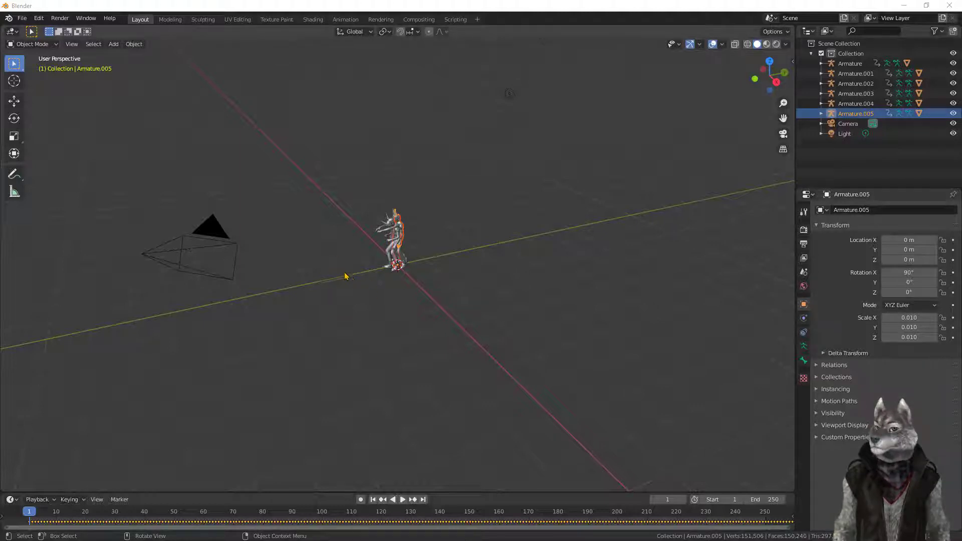
Delete the duplicate armatures Armature.001 through Armature.005, keeping only the original Armature
scroll(337, 273, up, 7)
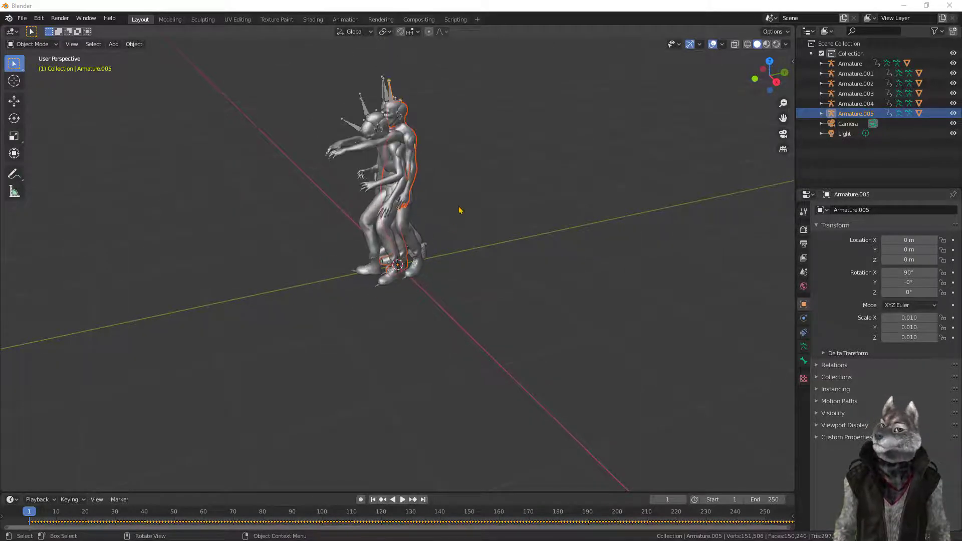
middle_drag(460, 211, 525, 230)
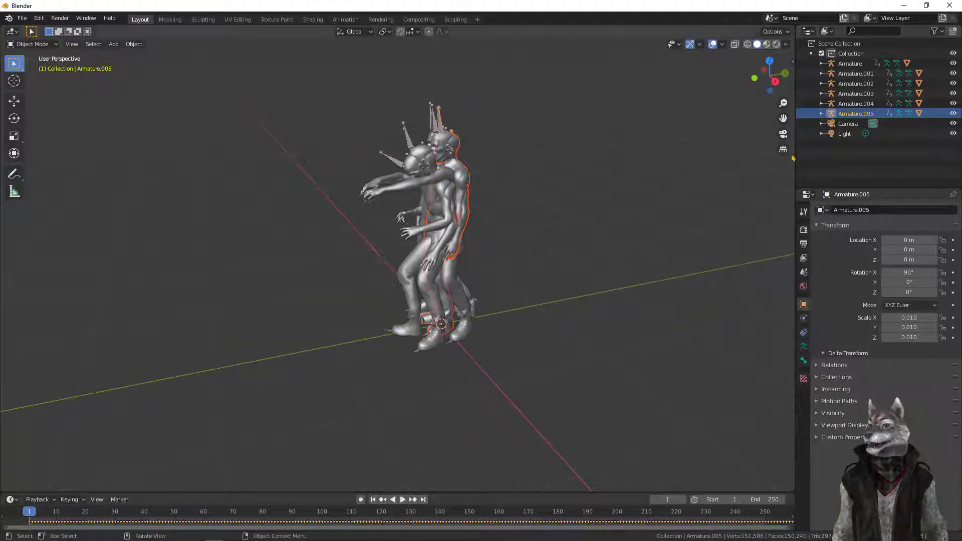
click(846, 76)
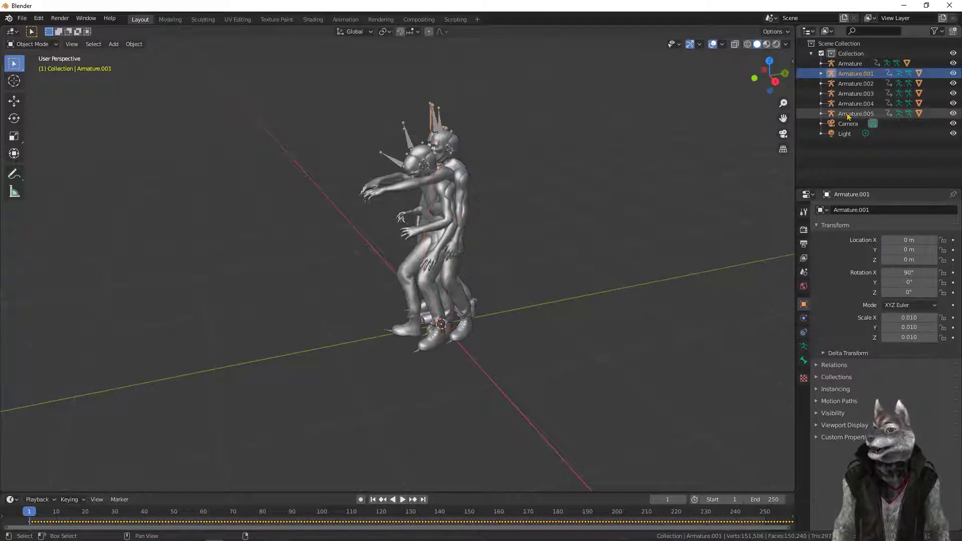
shift+click(849, 116)
right_click(850, 116)
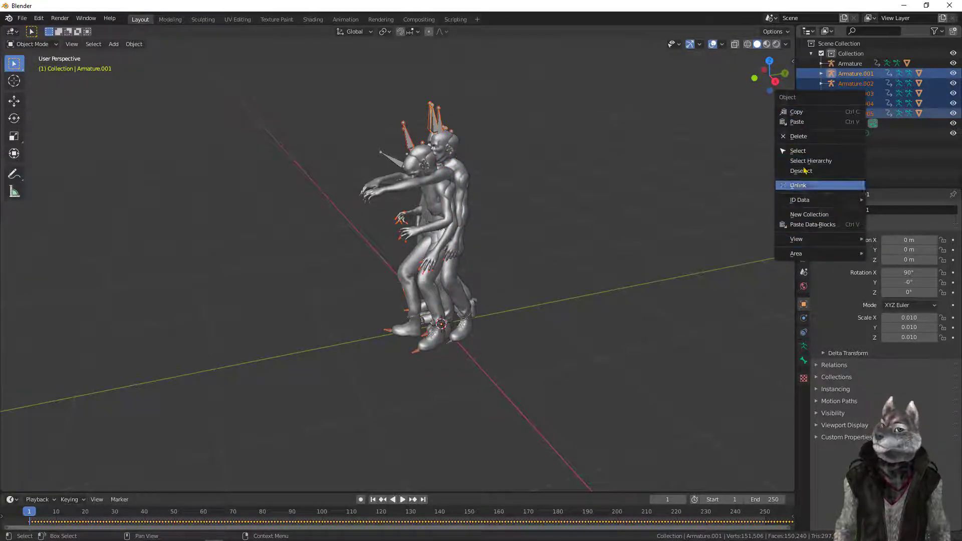
click(799, 136)
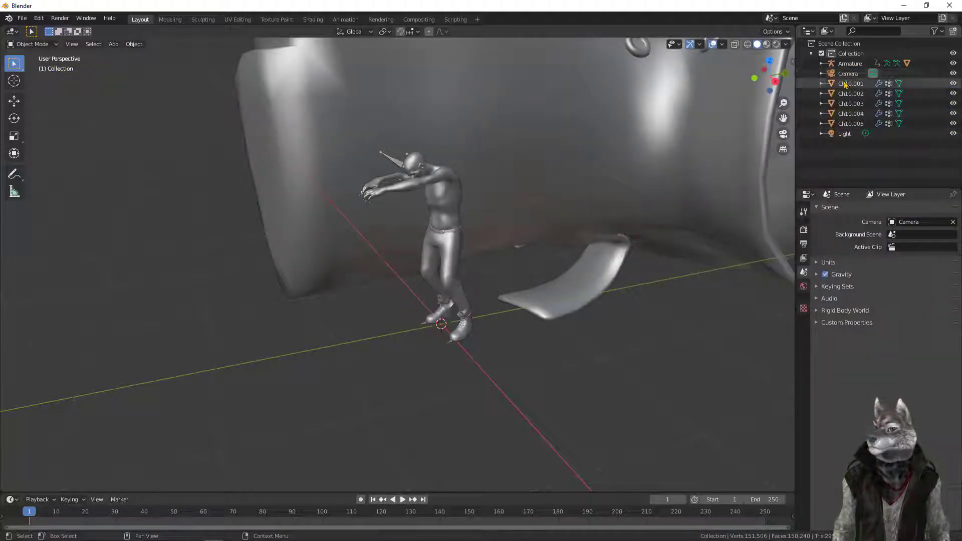
Delete the leftover meshes Ch10.001 through Ch10.005 from the scene collection
click(846, 86)
shift+click(845, 125)
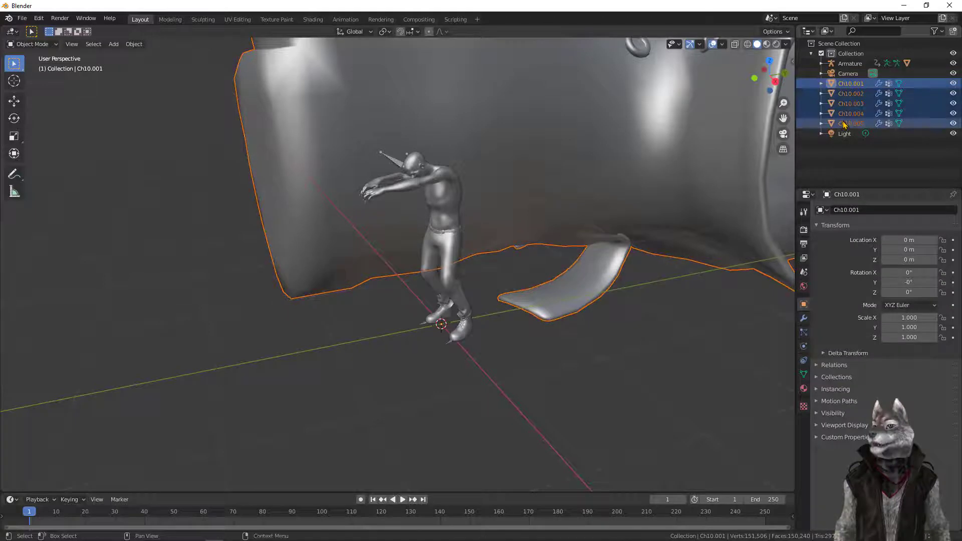
right_click(845, 124)
click(801, 120)
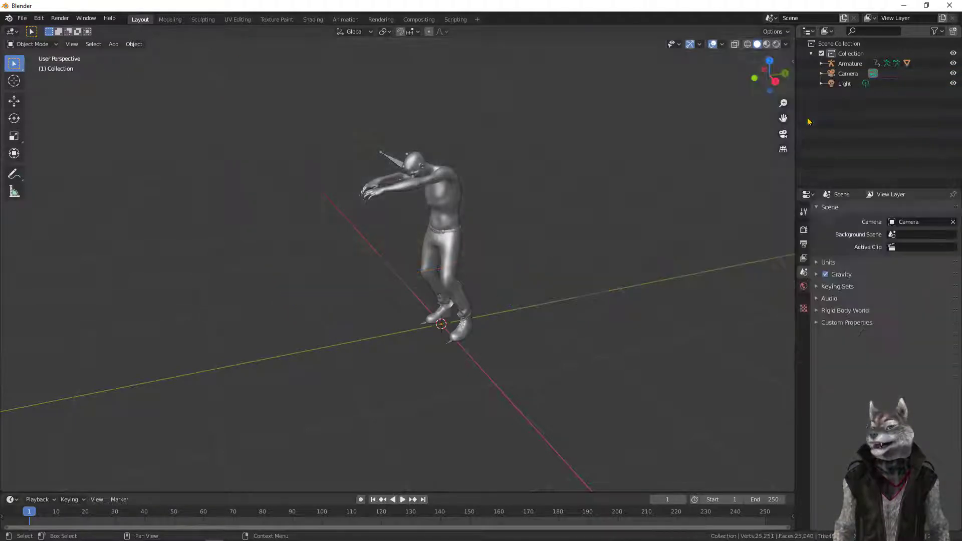
Expand the Armature's animation data in the outliner, then enlarge the timeline area and turn it into the Action Editor
click(821, 64)
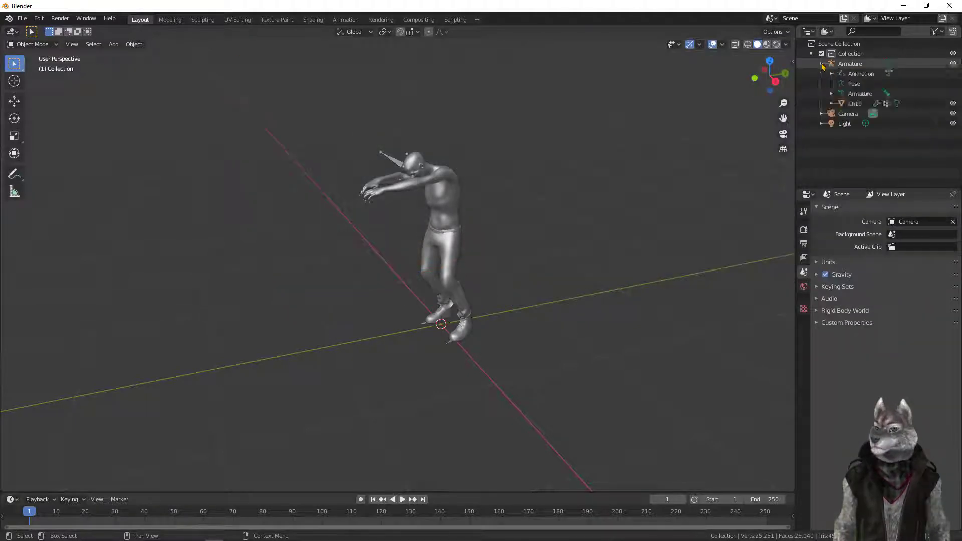
click(831, 74)
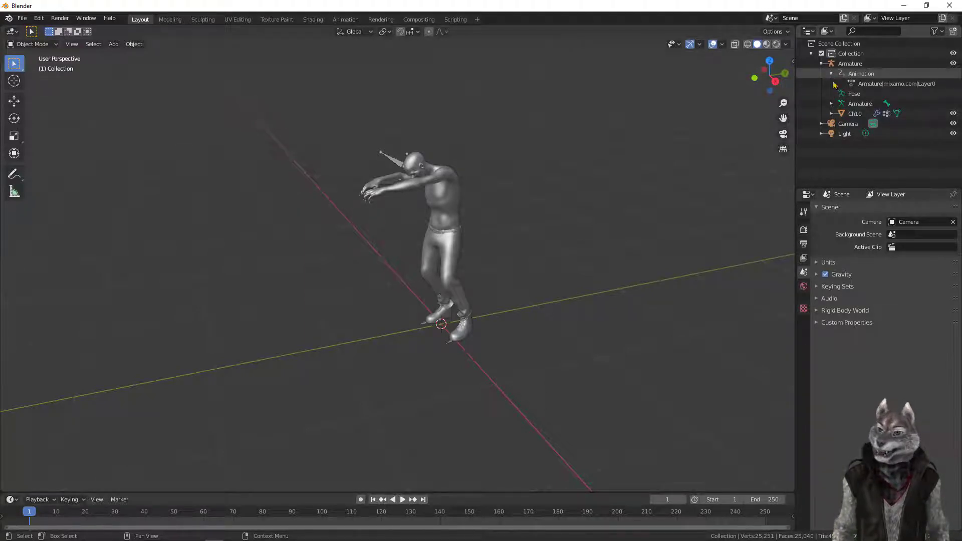
drag(494, 492, 524, 339)
click(11, 346)
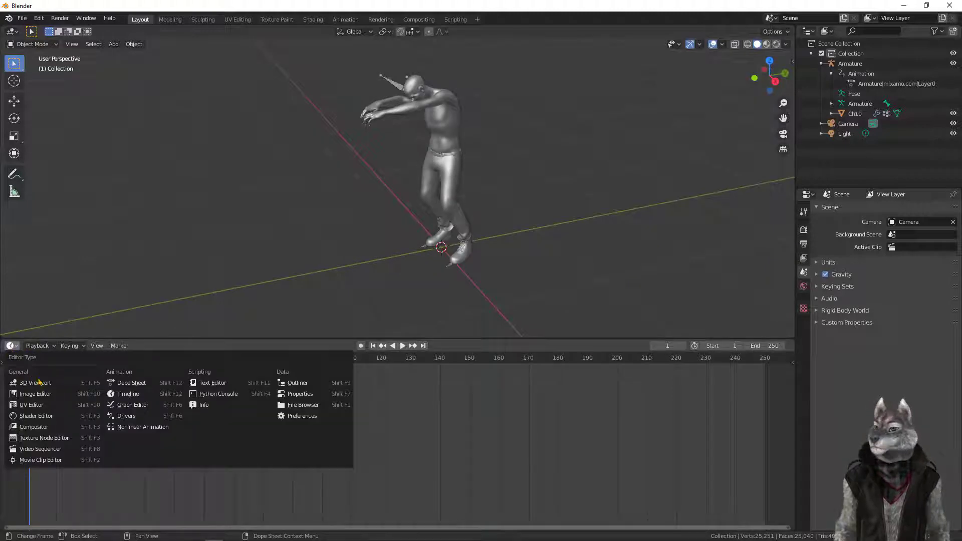
click(131, 383)
click(53, 346)
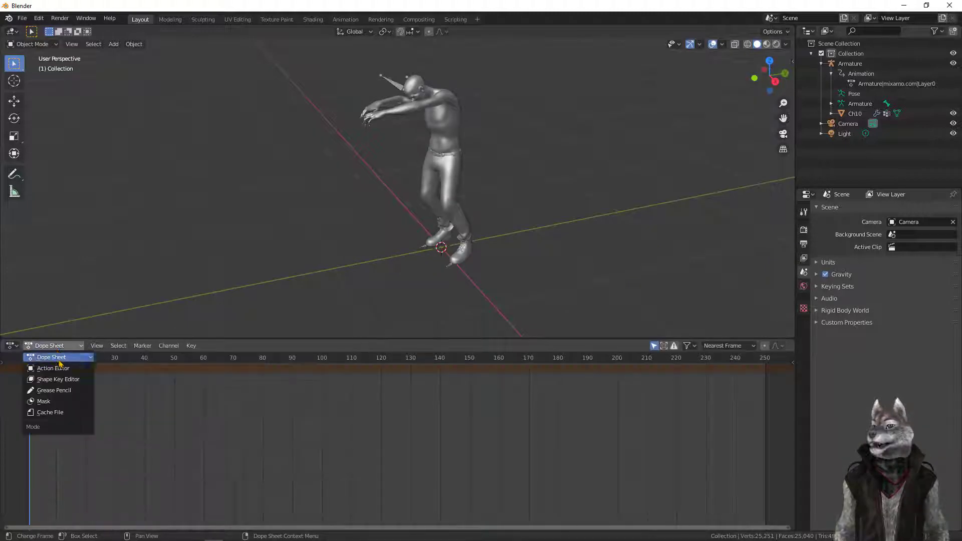
click(61, 370)
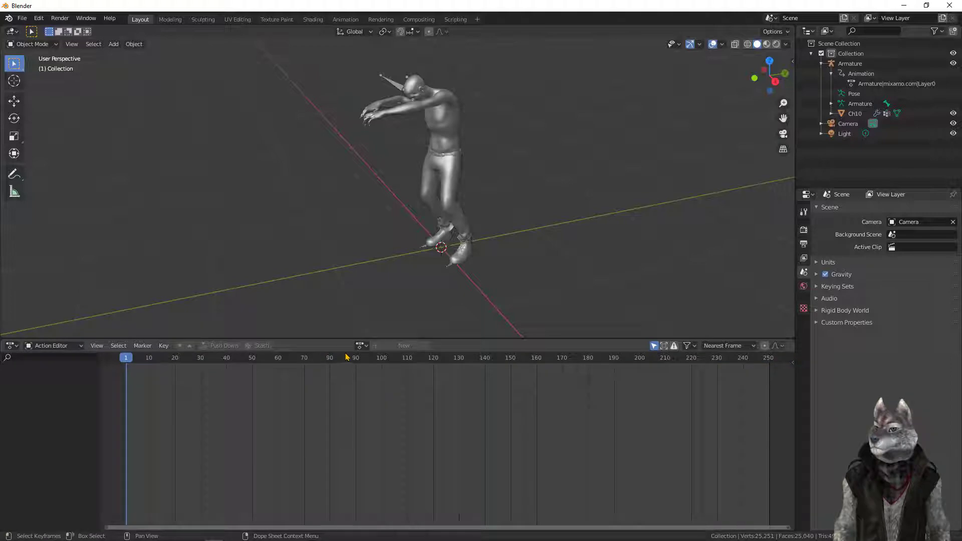
Try to load the action Armature.001|mixamo.com|Layer0 in the Action Editor
click(360, 346)
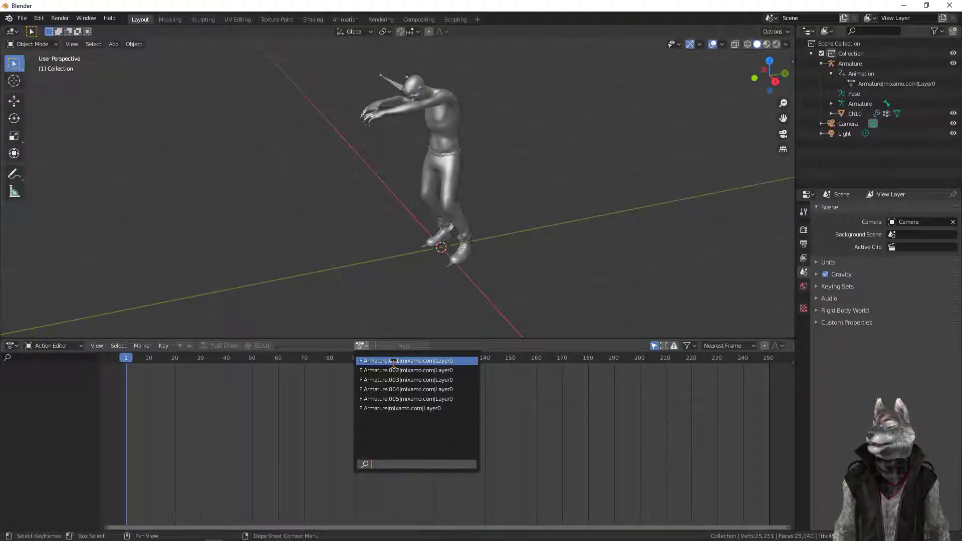
click(394, 363)
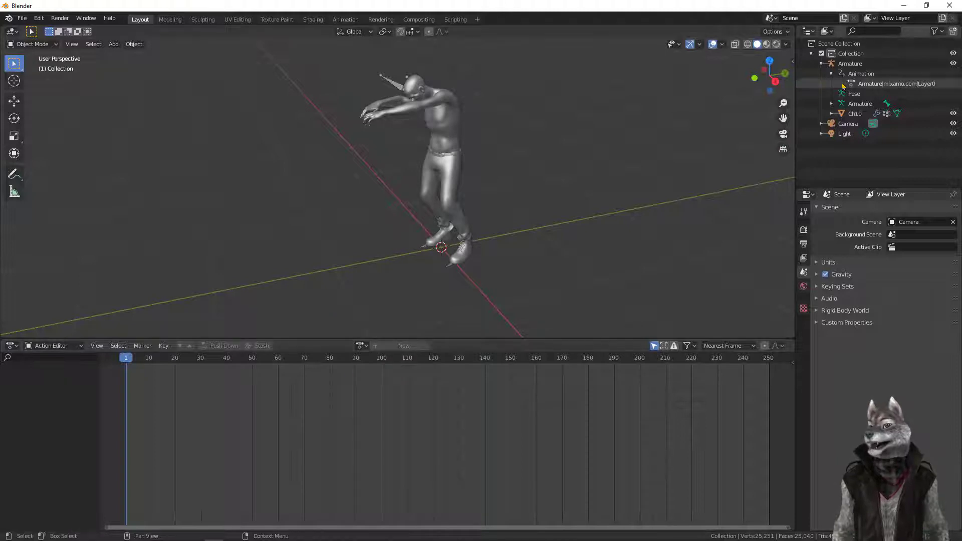
Select the original Armature, preview its current action by scrubbing to frame 23, and rename that action walk
click(851, 63)
drag(126, 362, 182, 360)
click(388, 345)
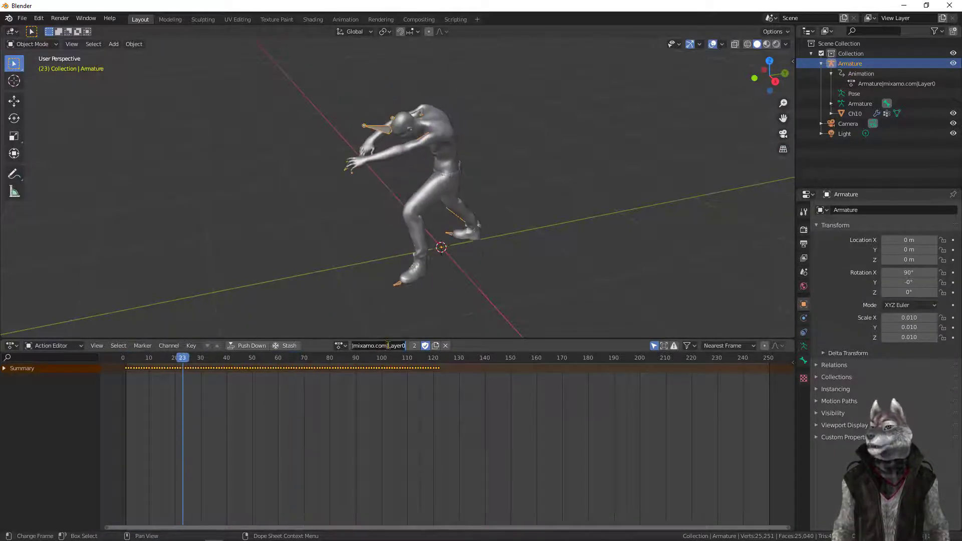
key(ctrl+a)
key(BackSpace)
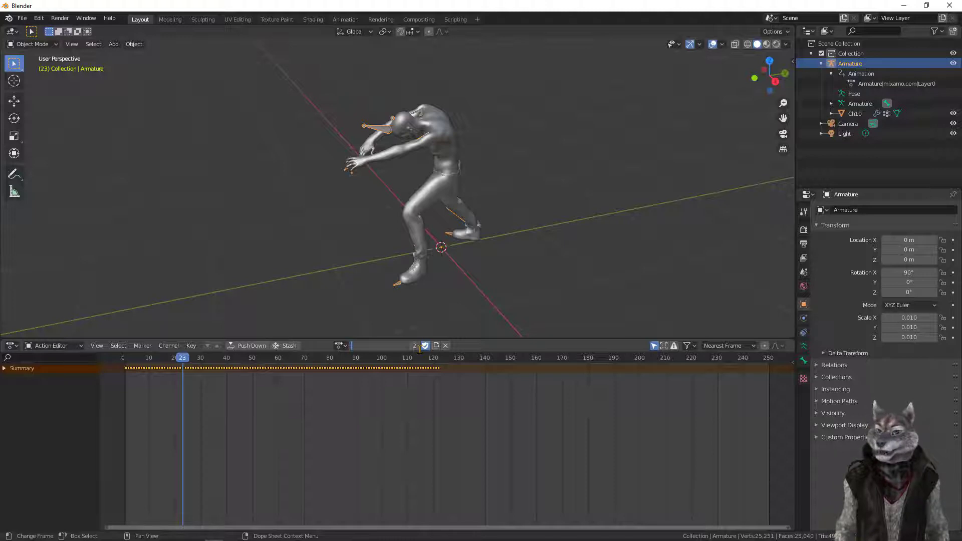
text(w)
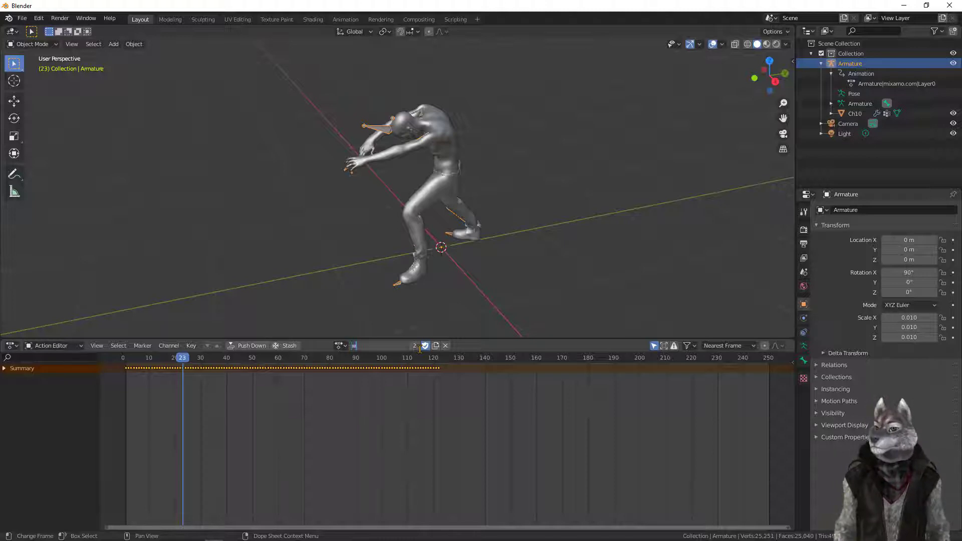
text(alk)
key(Return)
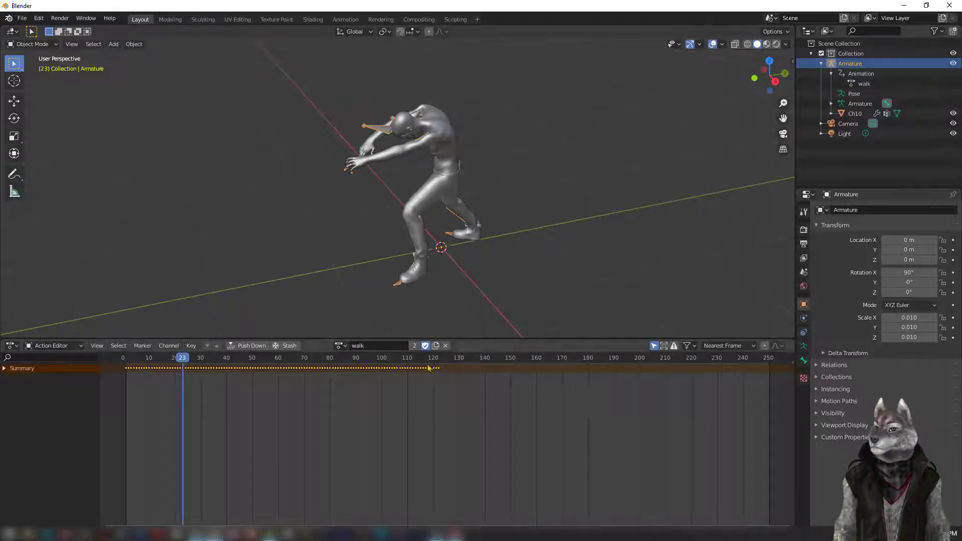
Load the action Armature.001|mixamo.com|Layer0 on the armature, preview its motion, and rename it hurtReaction
click(339, 346)
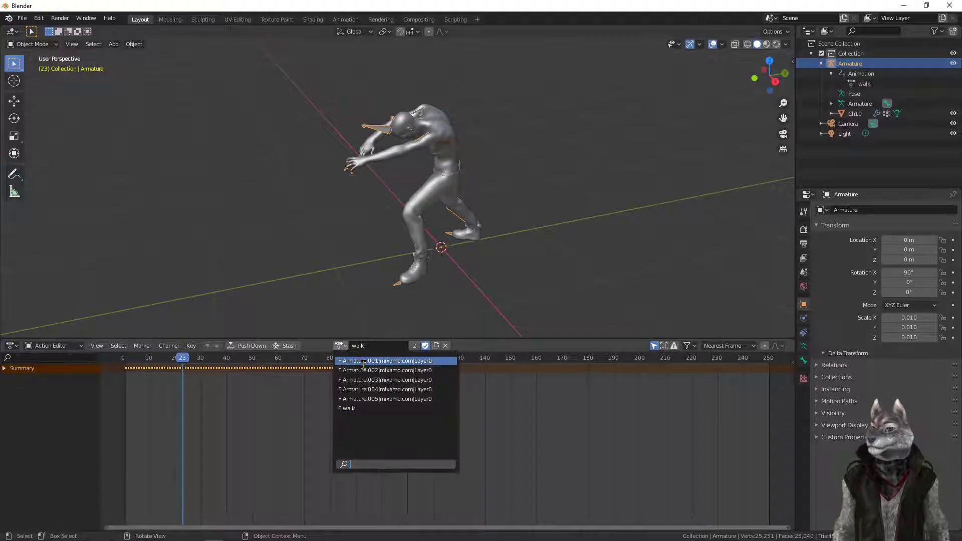
click(367, 371)
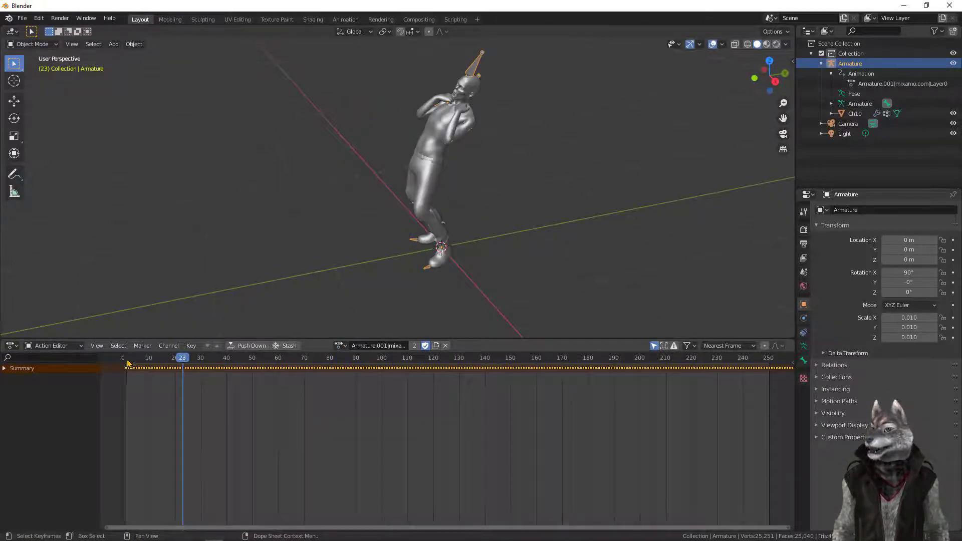
drag(127, 361, 238, 383)
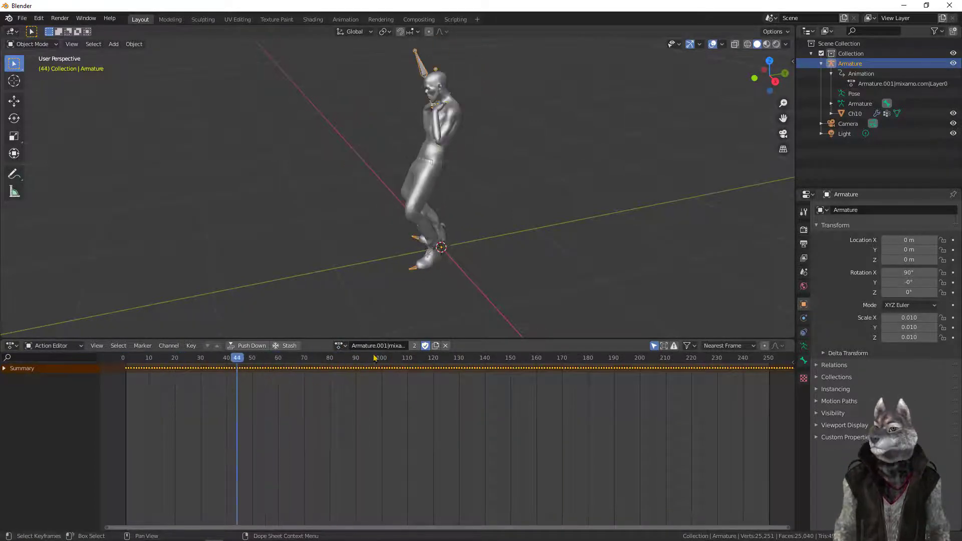
click(372, 346)
key(BackSpace)
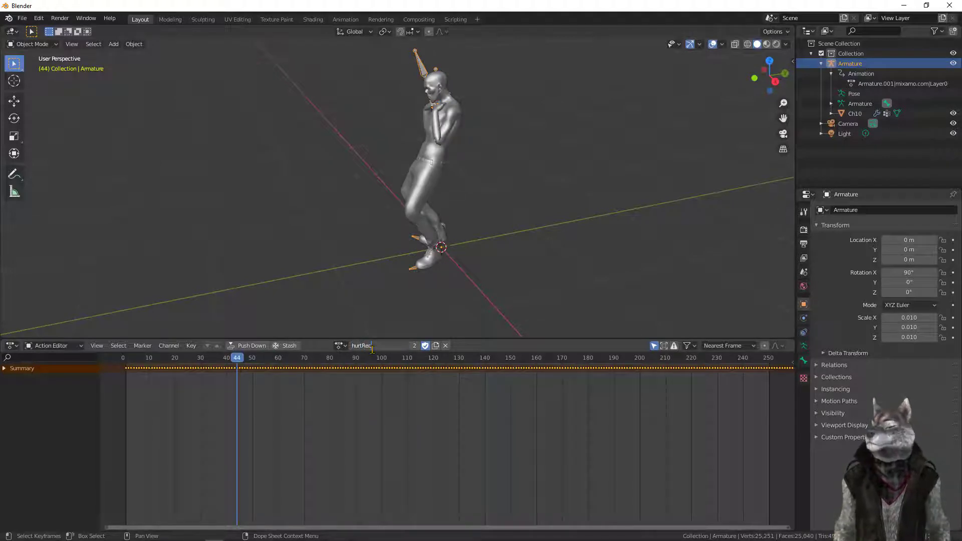
text(hurtReaction)
key(Return)
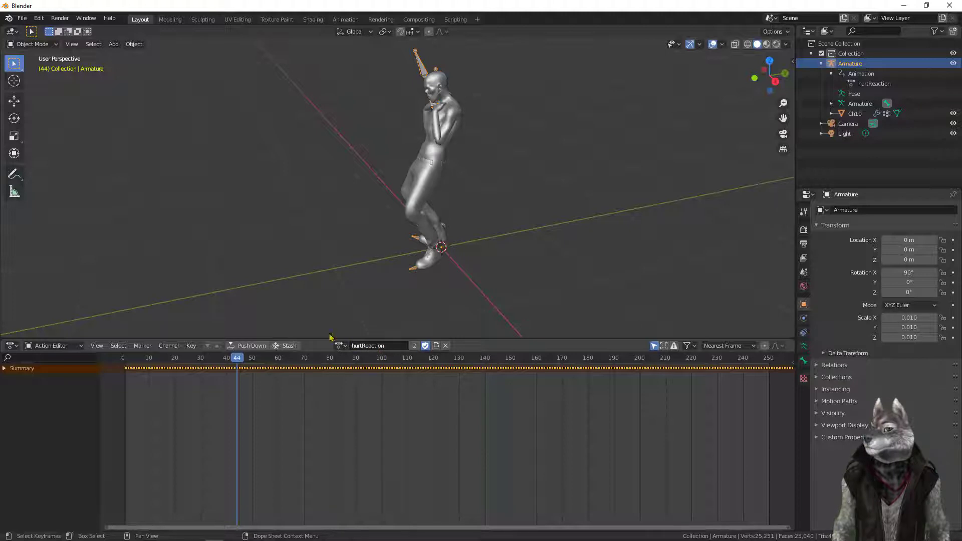
Load the action Armature.002|mixamo.com|Layer0, scrub through it to identify the motion, and rename it die
click(341, 346)
click(373, 368)
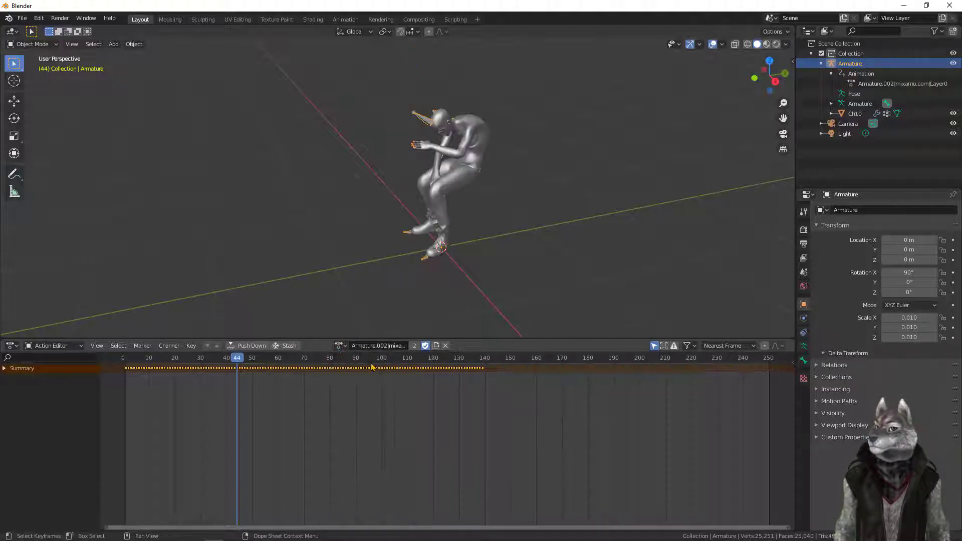
drag(241, 358, 375, 366)
click(371, 346)
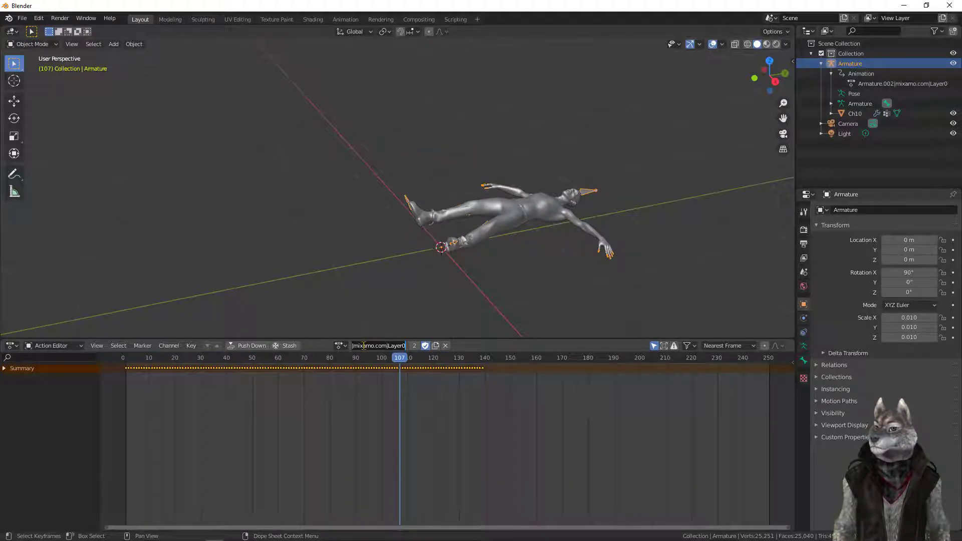
text(die)
key(Return)
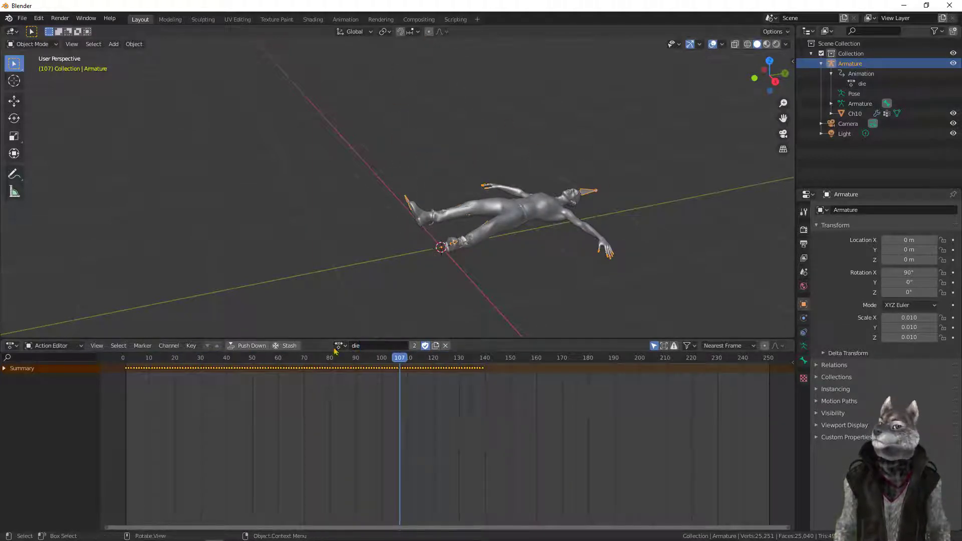
Load the action Armature.003|mixamo.com|Layer0, scrub through its frames, and rename it attack
click(346, 345)
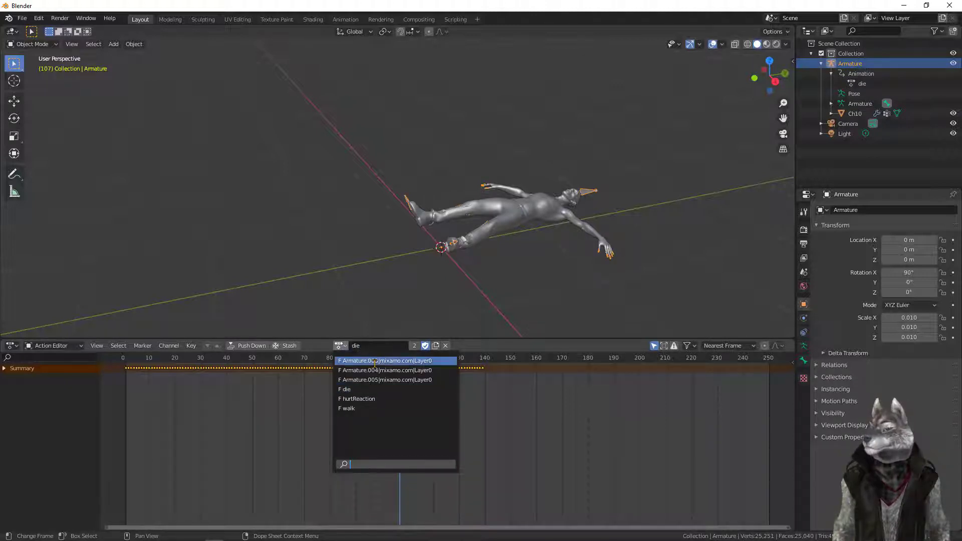
click(354, 361)
drag(401, 360, 300, 362)
double_click(374, 345)
key(BackSpace)
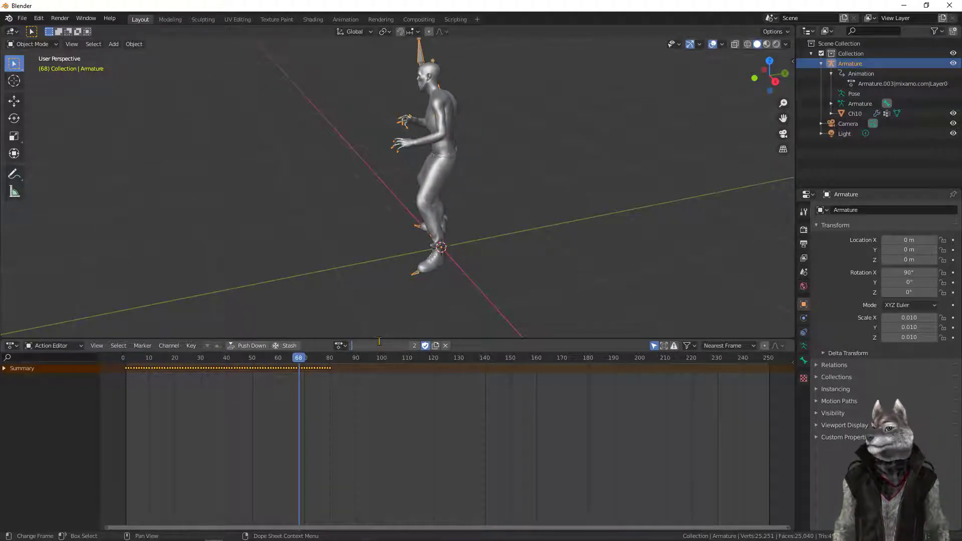
text(attack)
key(Return)
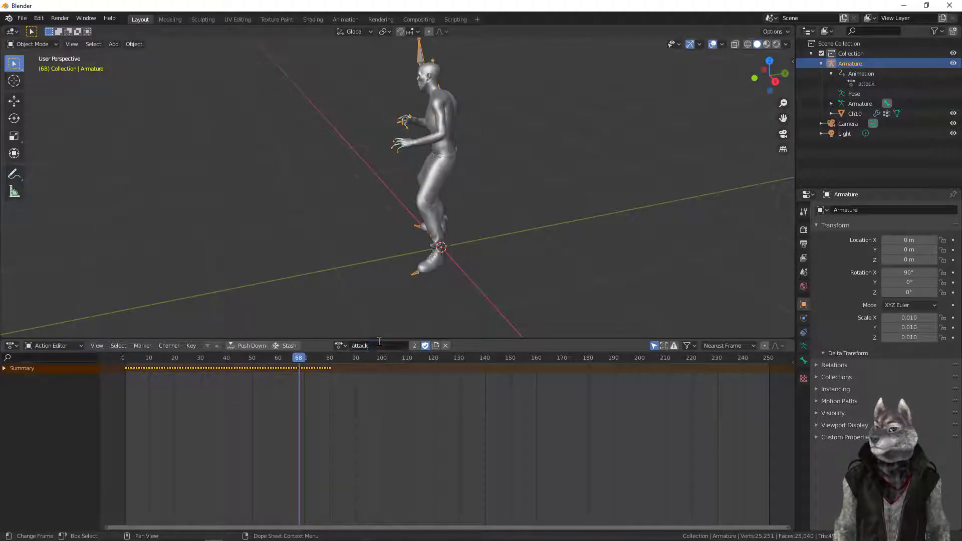
Load the action Armature.004|mixamo.com|Layer0, preview its short motion, and rename it actionToIdle
click(340, 346)
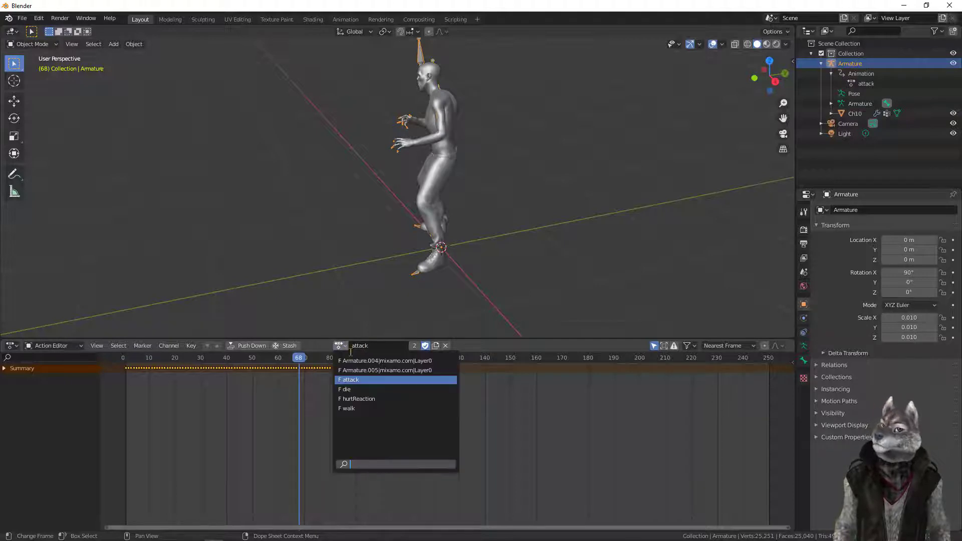
click(372, 361)
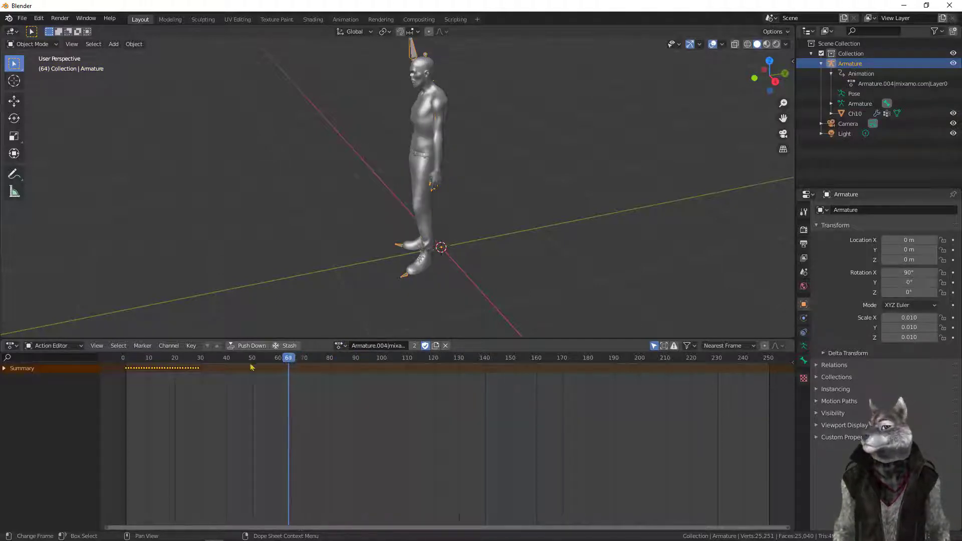
drag(252, 367, 186, 381)
click(396, 344)
text(r)
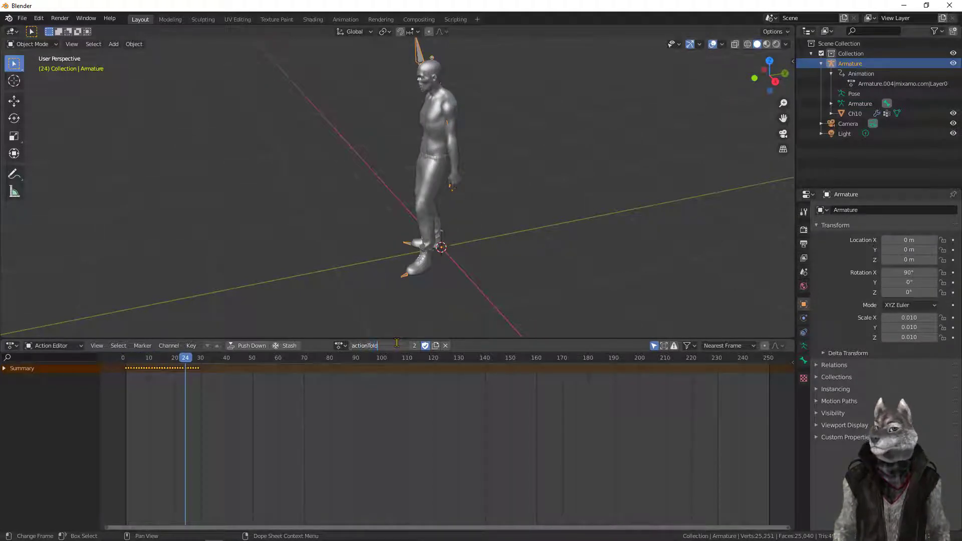
text(Idle)
key(Return)
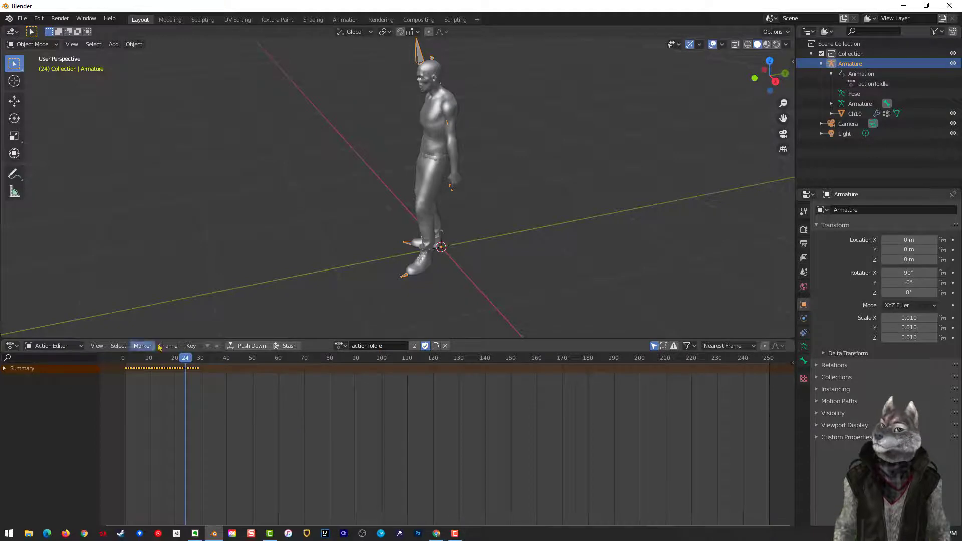
Load the remaining action Armature.005|mixamo.com|Layer0, preview it on the timeline, and rename it idle
drag(184, 358, 206, 367)
click(341, 346)
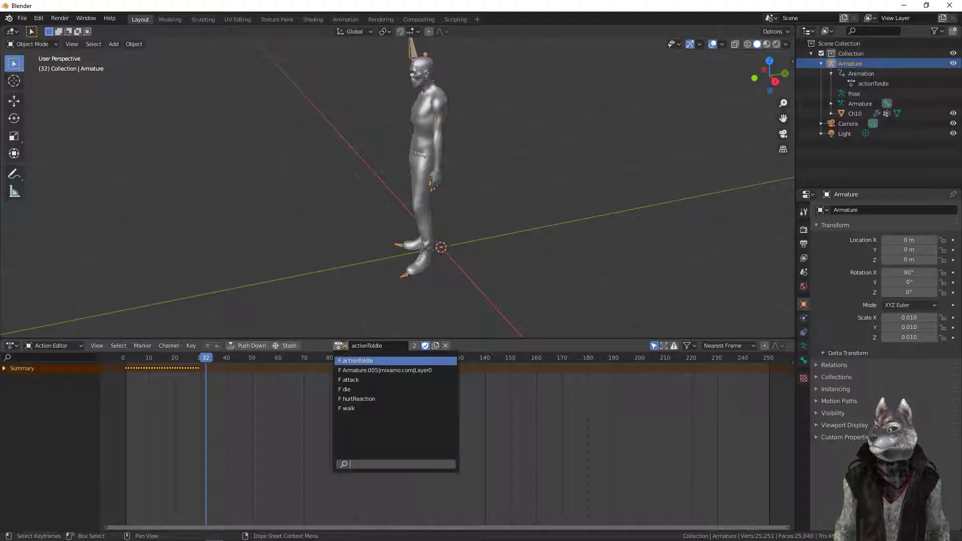
click(363, 371)
drag(208, 360, 381, 364)
double_click(371, 345)
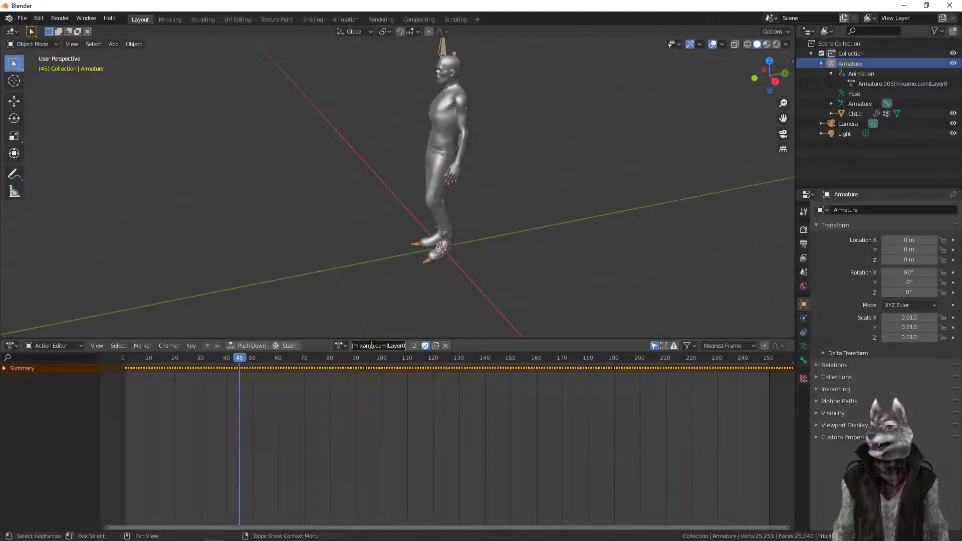
text(idle)
key(Return)
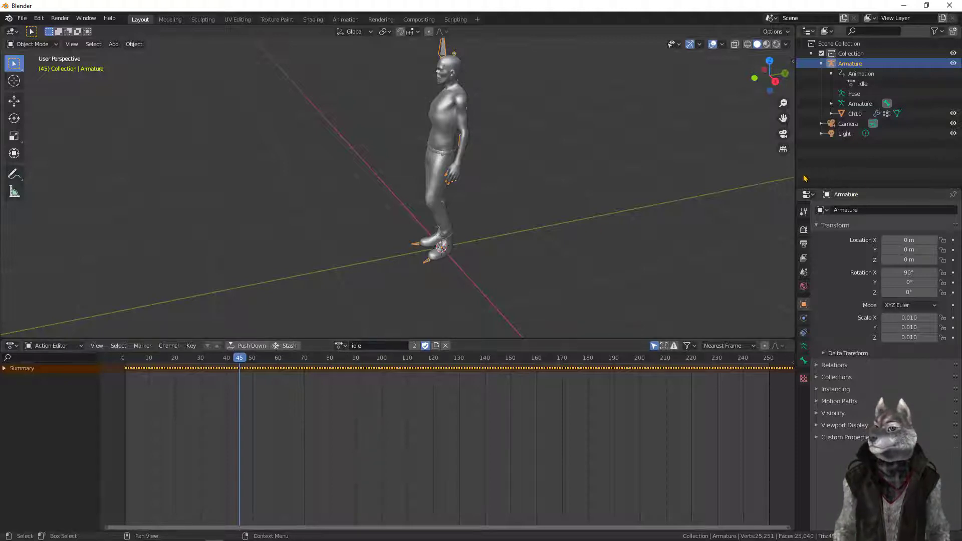
Return the idle action to frame 0 and check the list of renamed actions available to the armature
drag(238, 361, 123, 361)
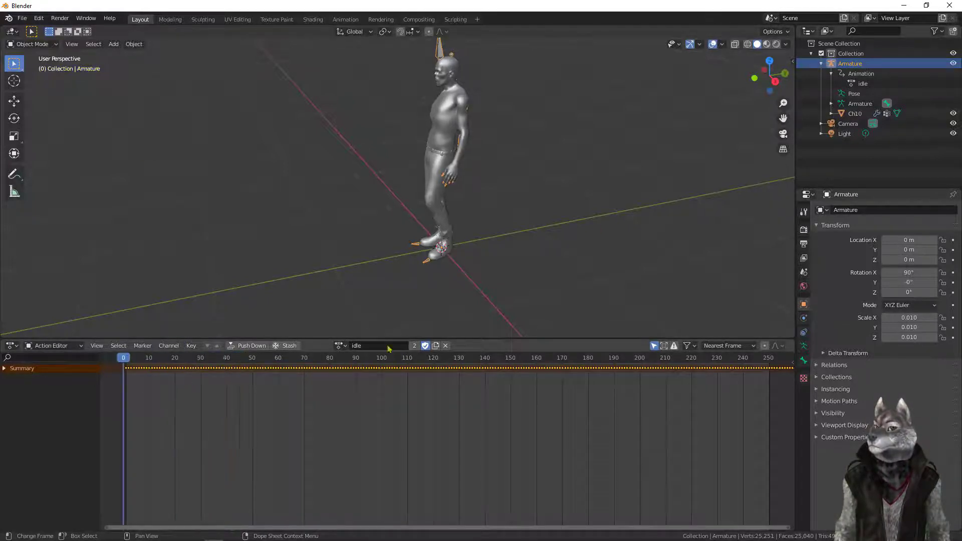
click(341, 345)
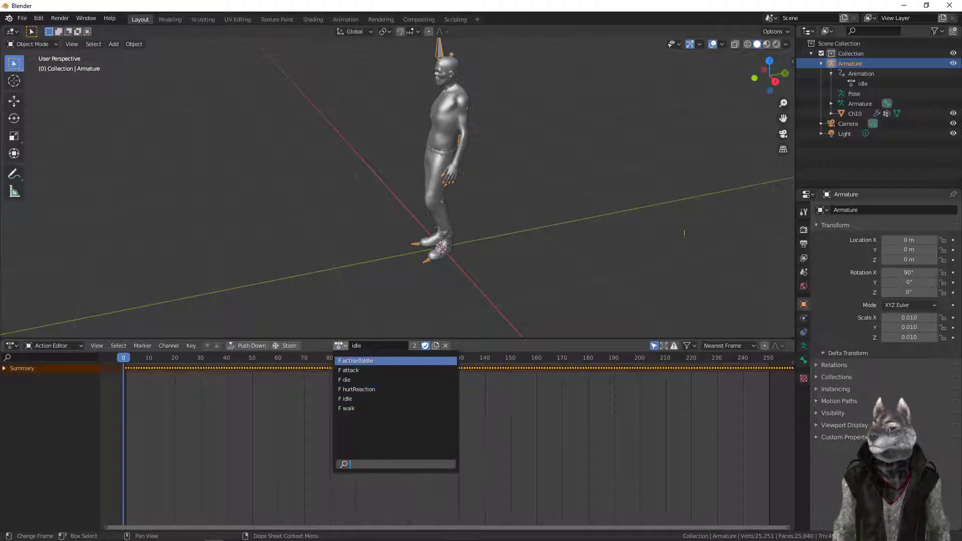
click(821, 63)
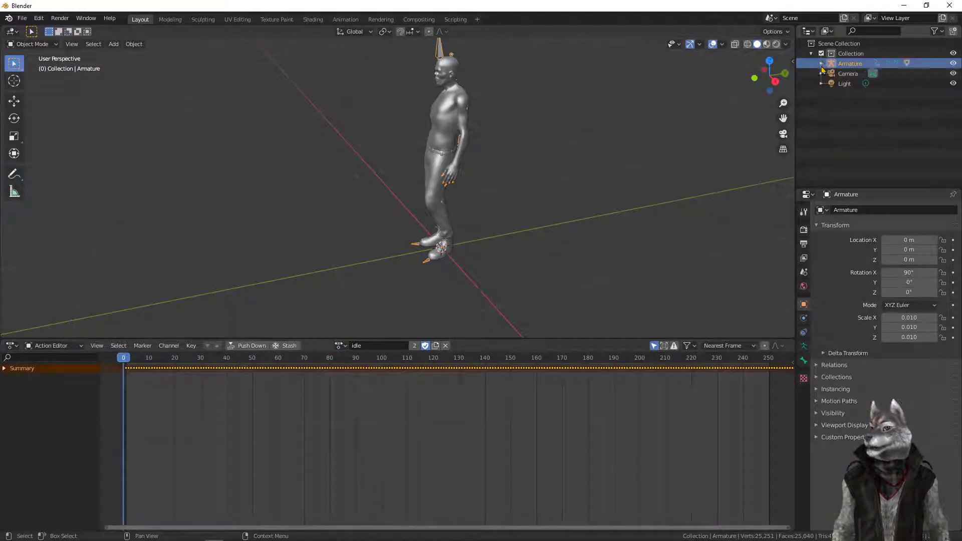
click(822, 64)
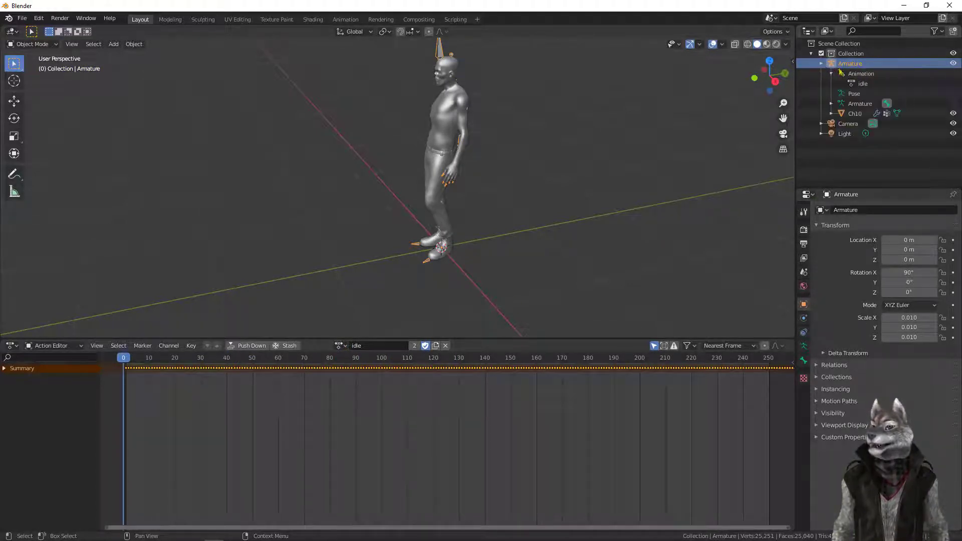
click(854, 114)
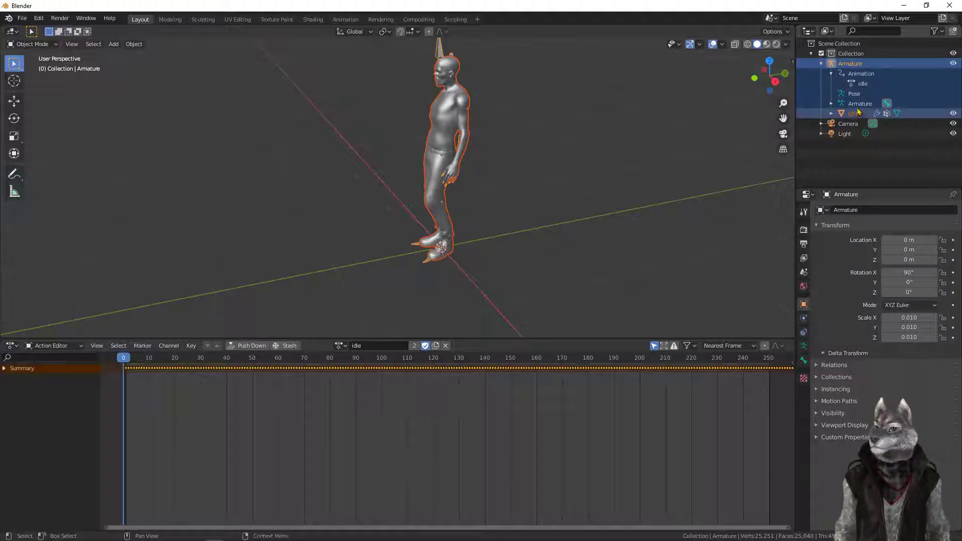
ctrl+click(852, 114)
shift+click(853, 114)
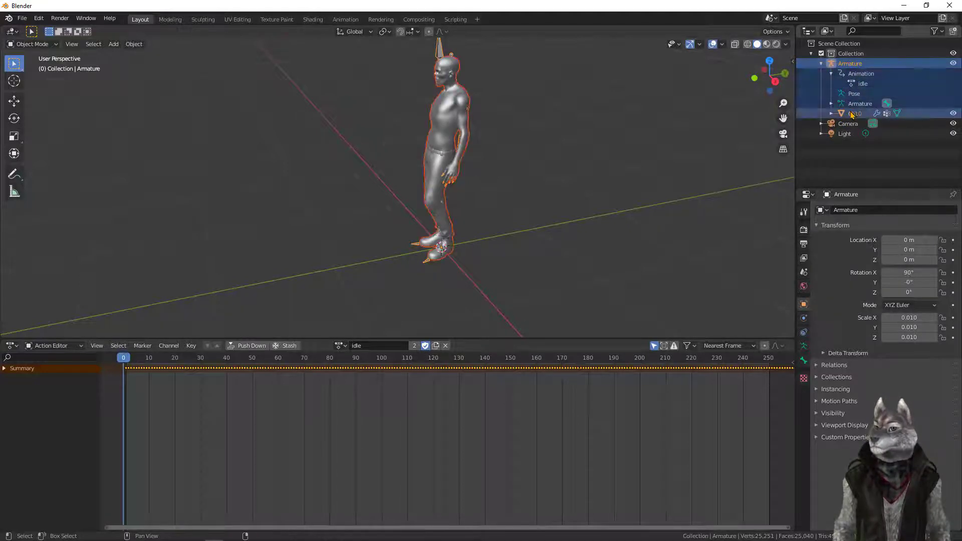
click(325, 249)
In front view, select the armature and the Ch10 mesh together and move them about 0.944 m down along the global Z axis
middle_drag(325, 248, 492, 234)
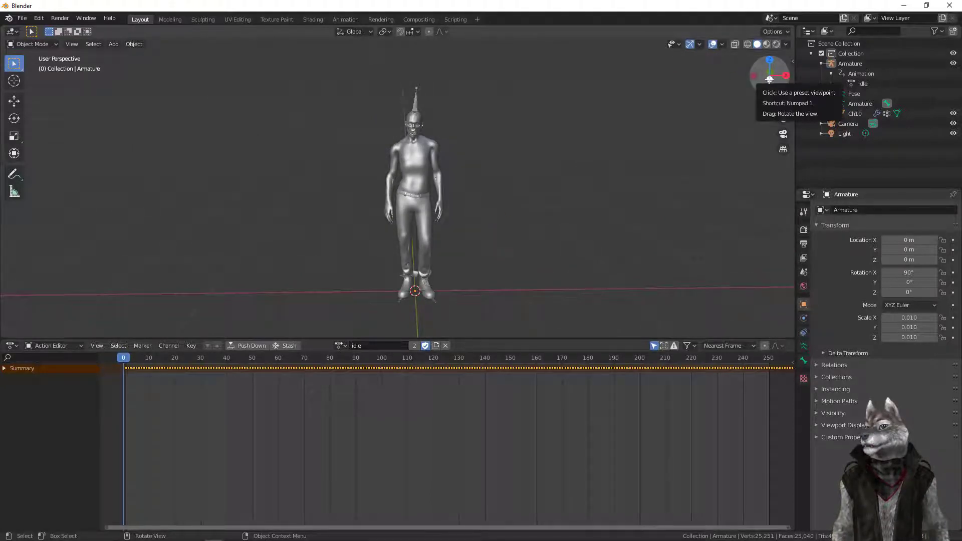
click(769, 79)
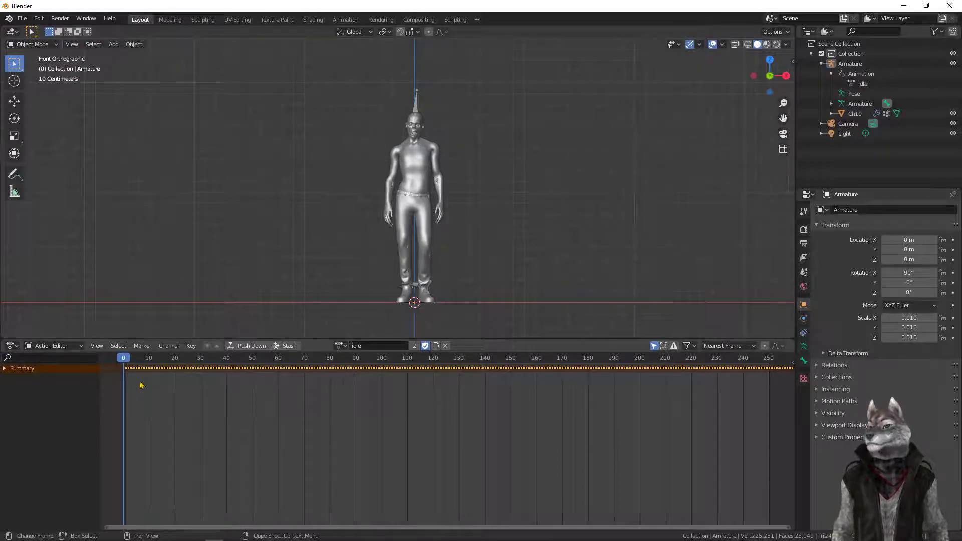
scroll(535, 284, down, 4)
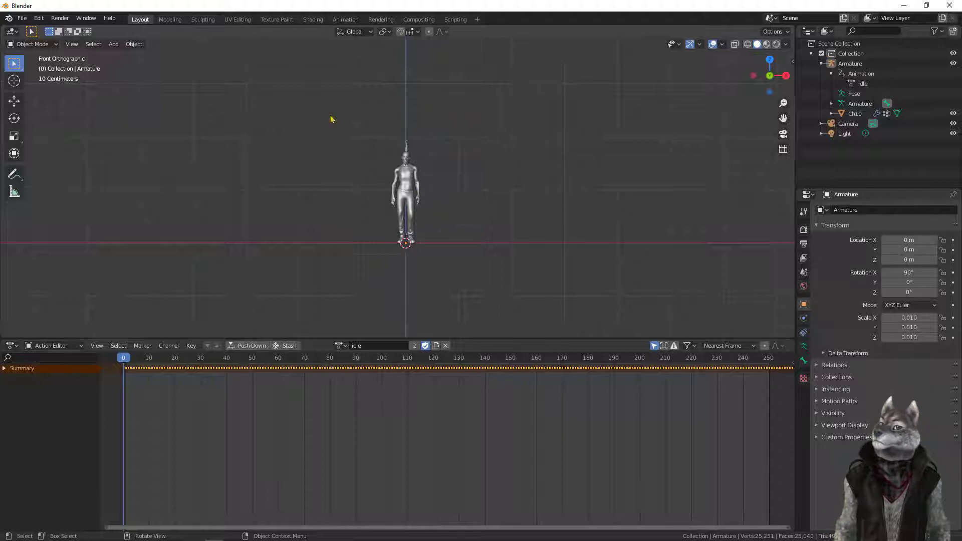
drag(356, 119, 462, 283)
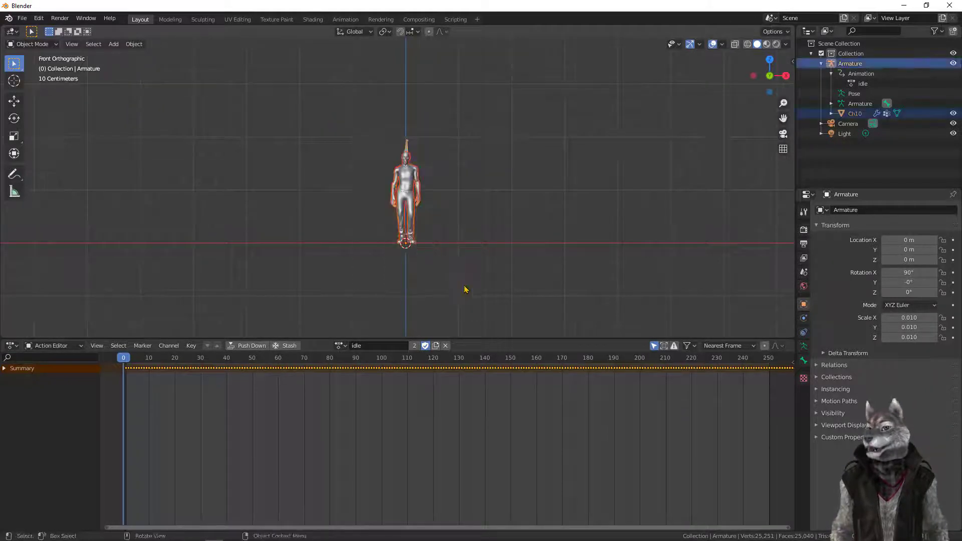
key(g)
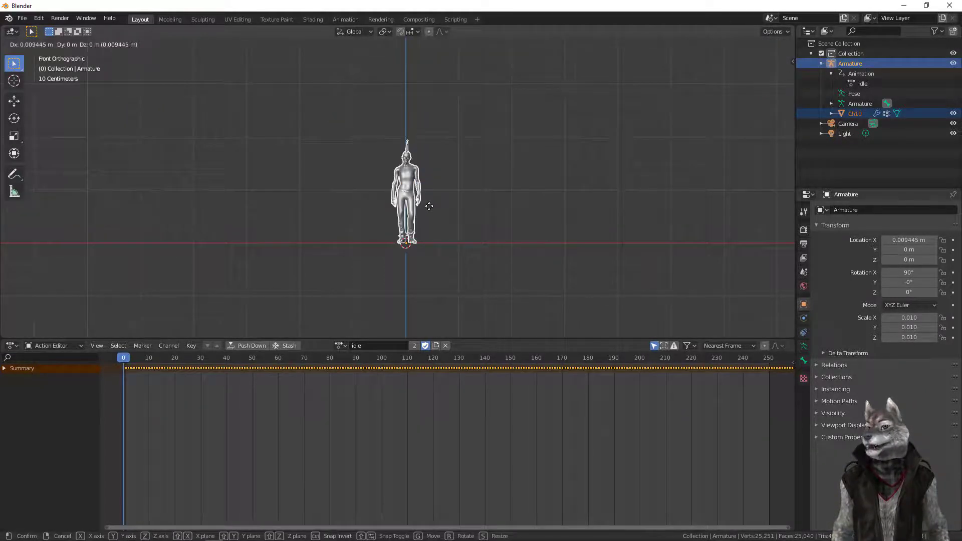
key(z)
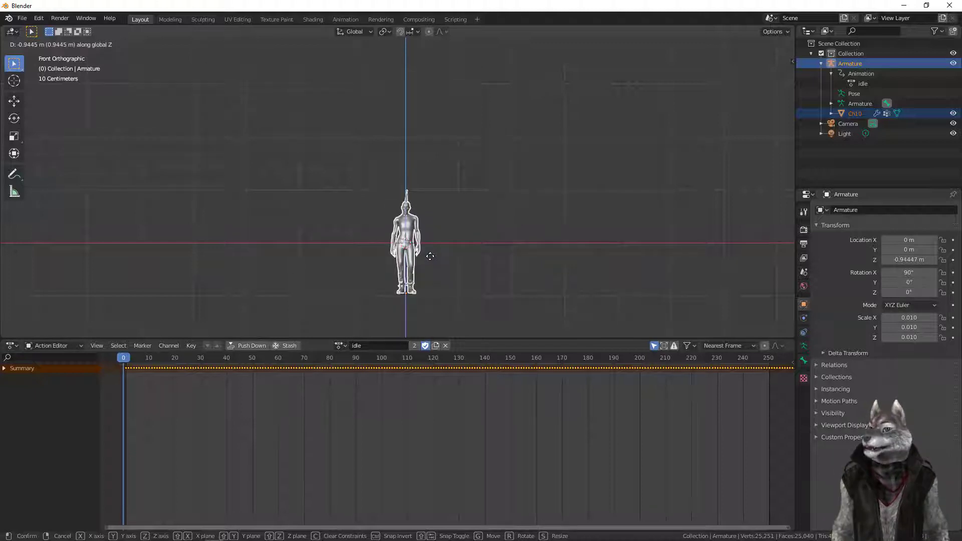
click(431, 258)
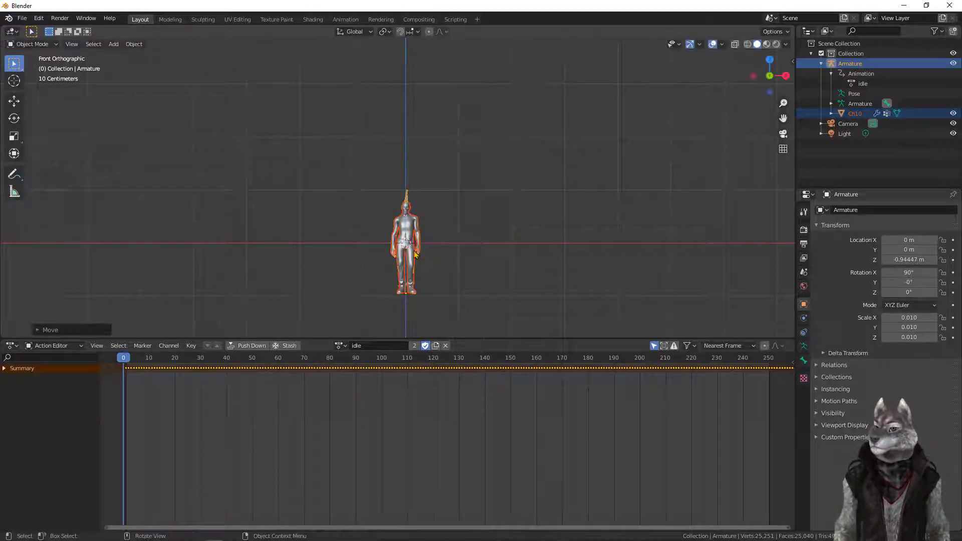
Start an FBX export of the character to the Desktop folder and name the file zombie
scroll(472, 251, up, 4)
shift+middle_drag(505, 306, 518, 185)
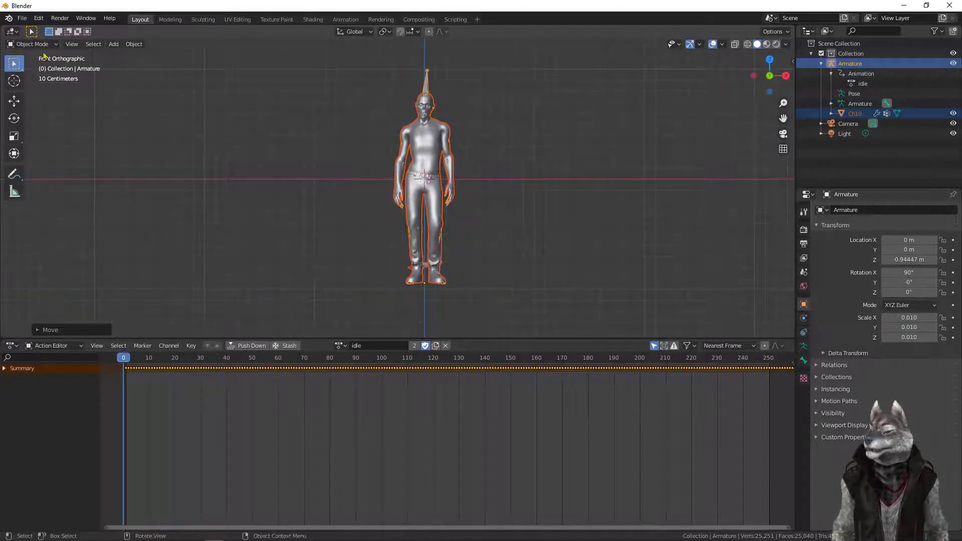
click(22, 18)
mouse_move(50, 164)
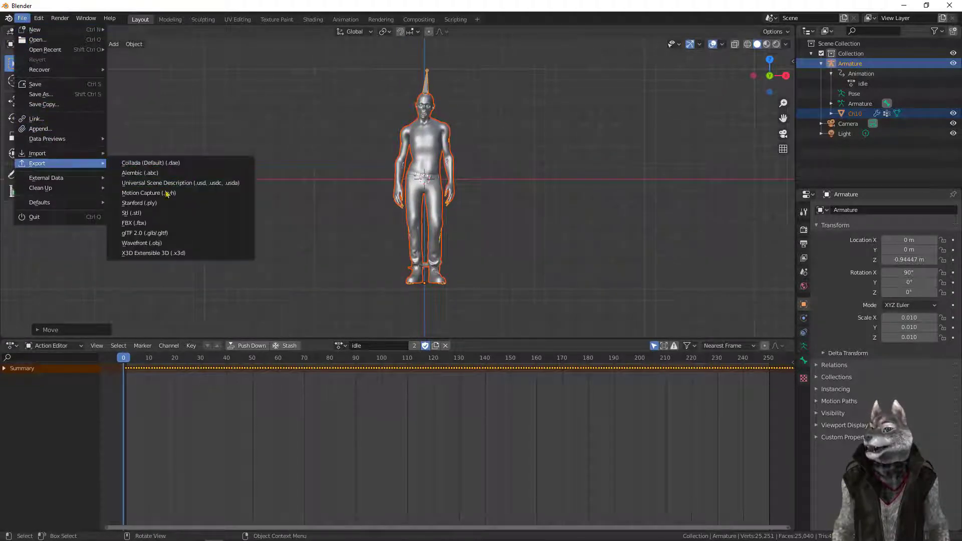
click(134, 225)
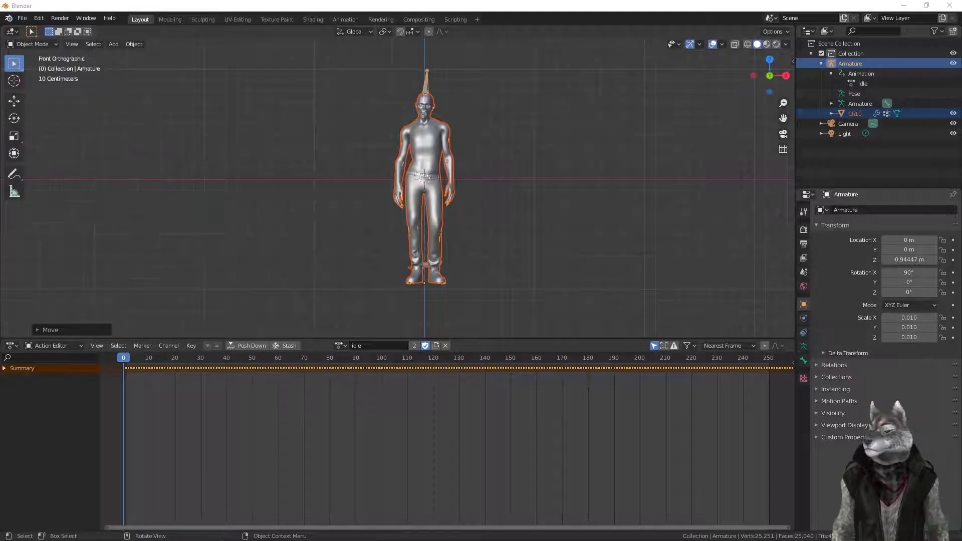
click(210, 201)
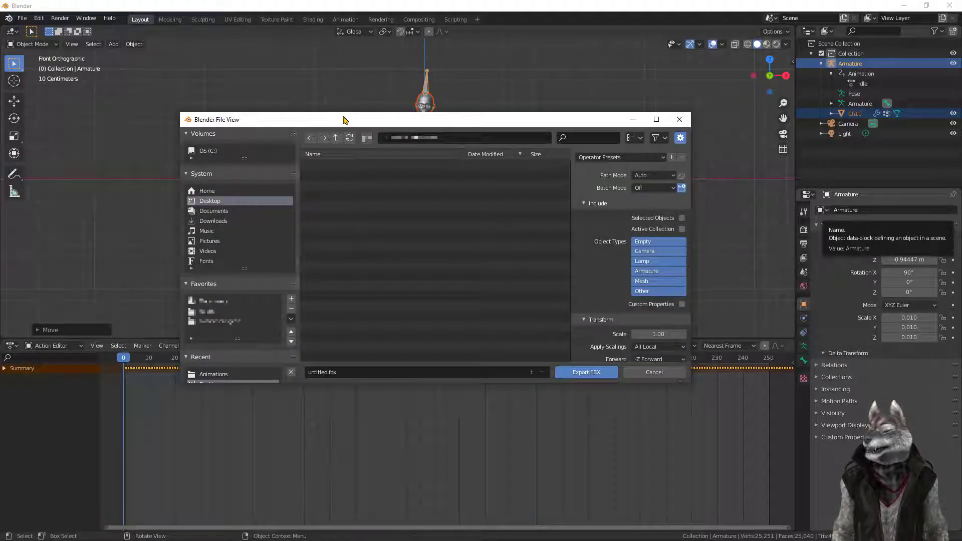
drag(344, 118, 322, 118)
click(303, 372)
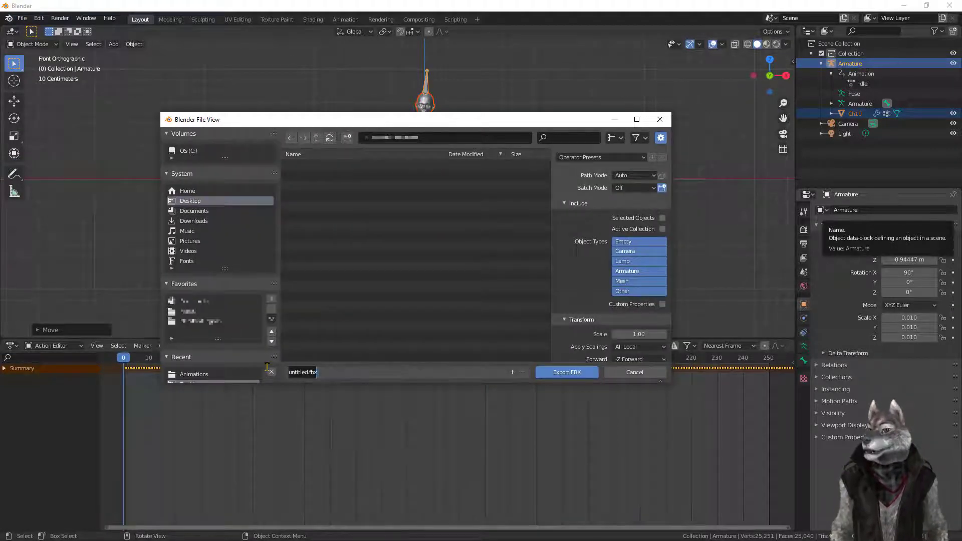
text(ombie)
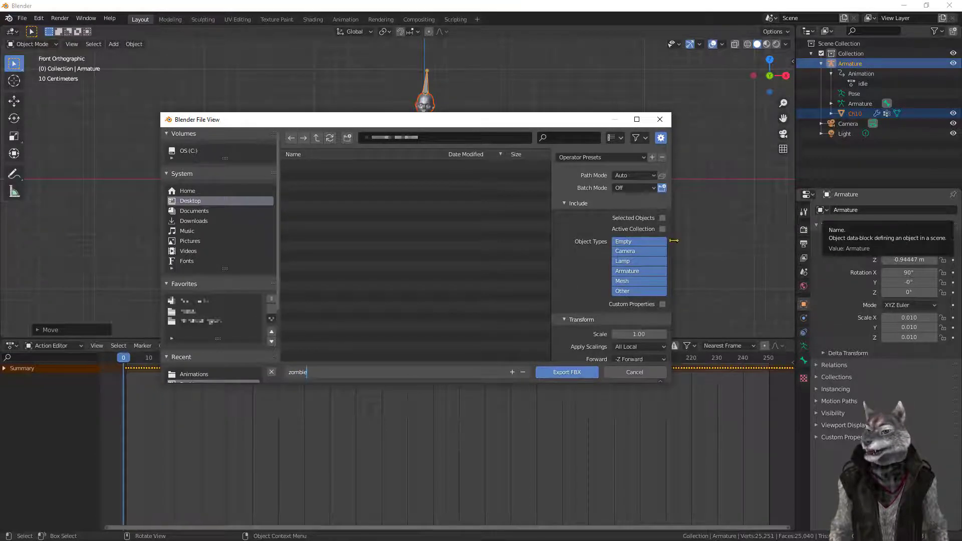
text(ombie)
Set the export's path mode to Copy with embedded textures and restrict the object types to Armature and Mesh
click(653, 176)
click(653, 176)
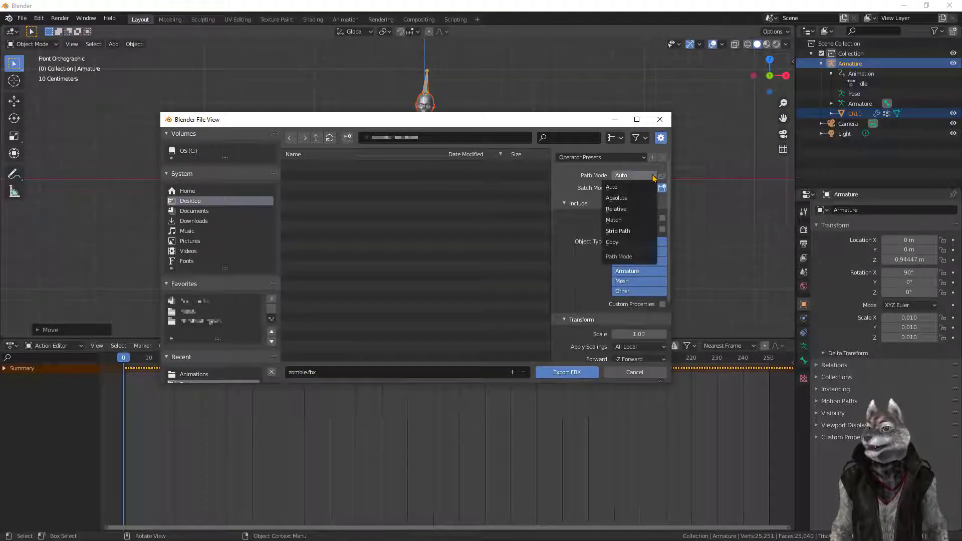
click(621, 242)
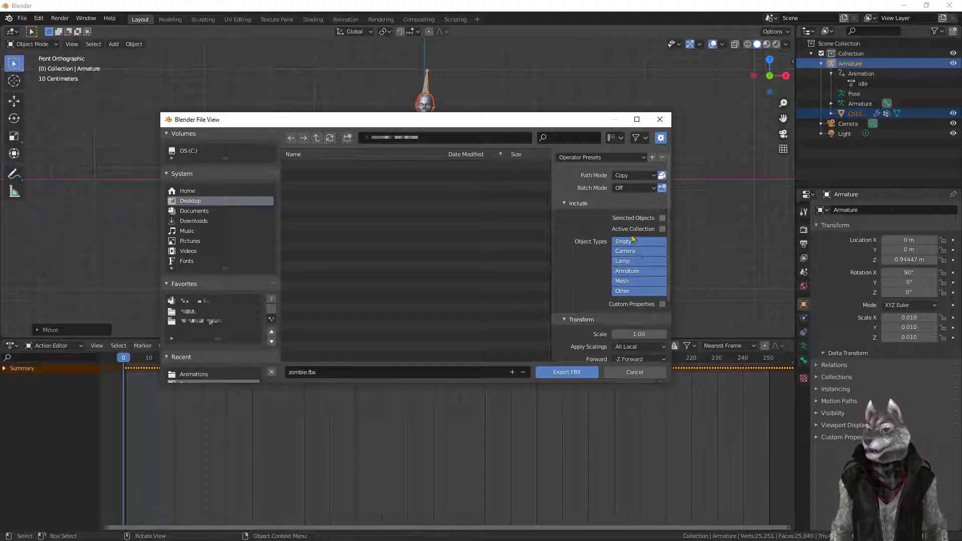
click(642, 271)
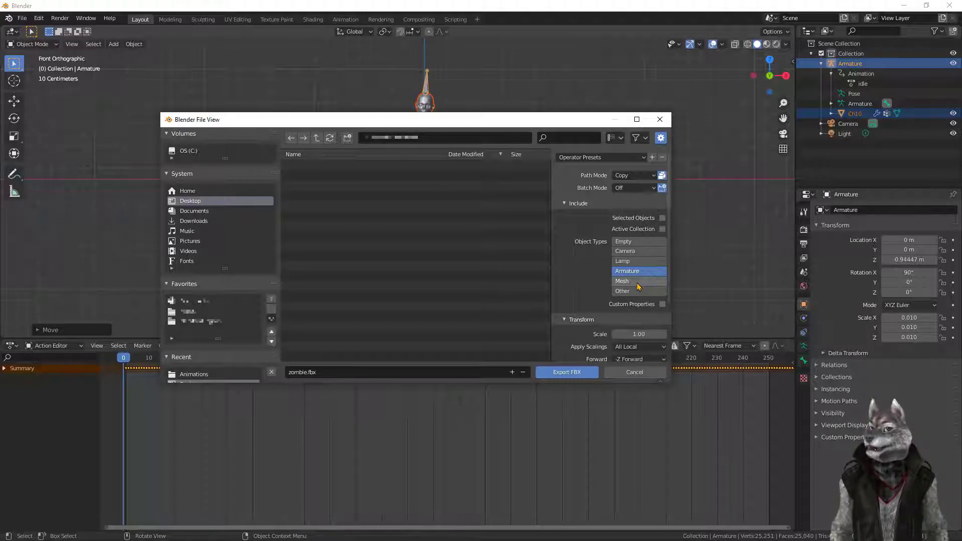
shift+click(639, 281)
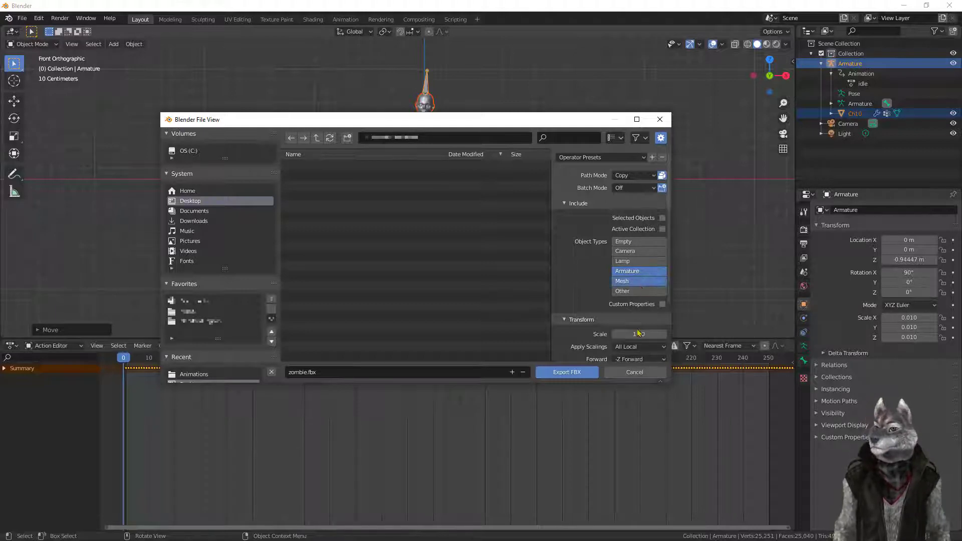
Set the forward axis to Z Forward, disable NLA Strips in the Bake Animation options, and export the FBX file
scroll(639, 286, down, 4)
click(625, 279)
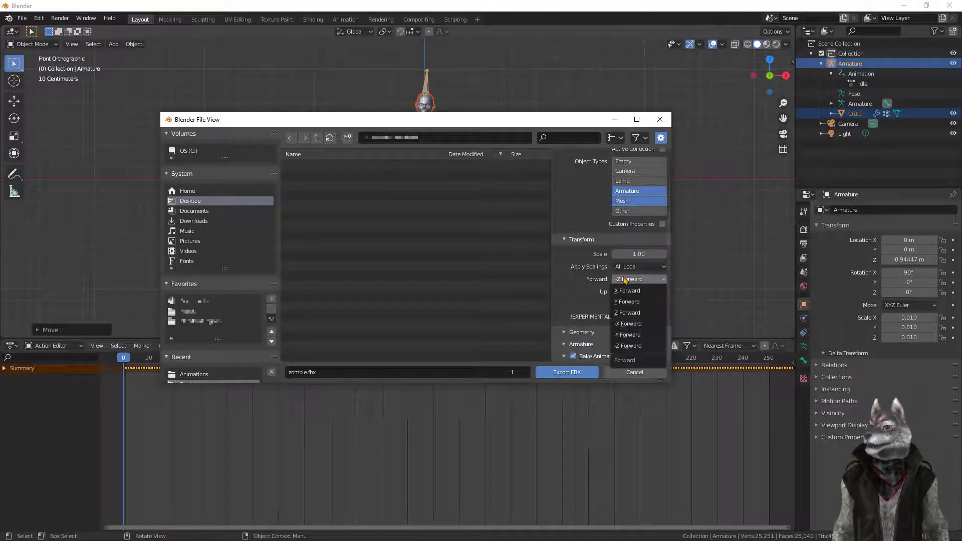
click(628, 313)
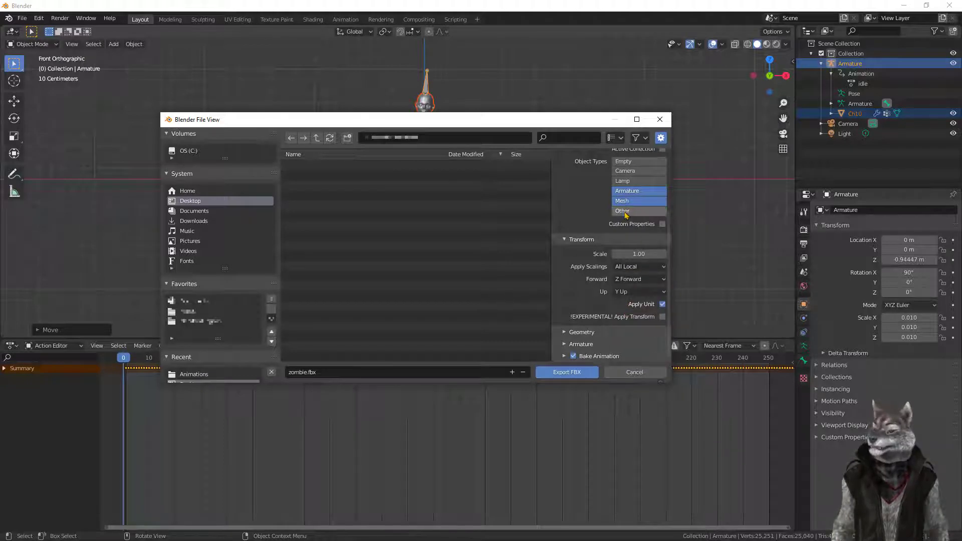
click(564, 356)
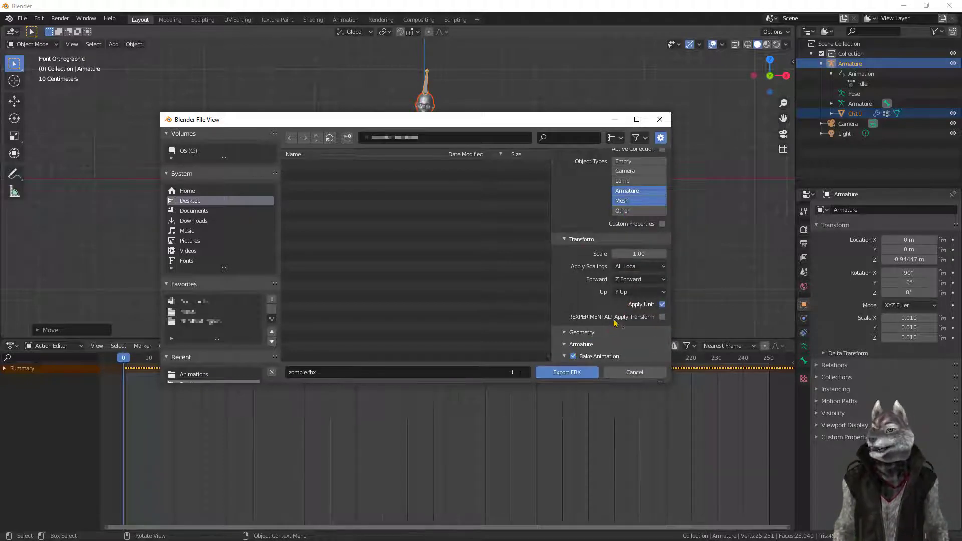
scroll(611, 321, down, 4)
click(662, 304)
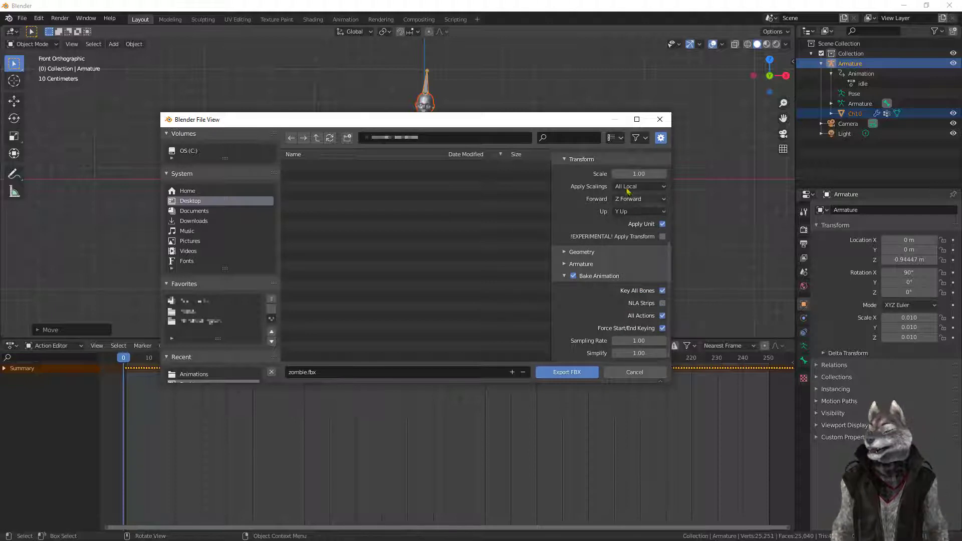
click(568, 374)
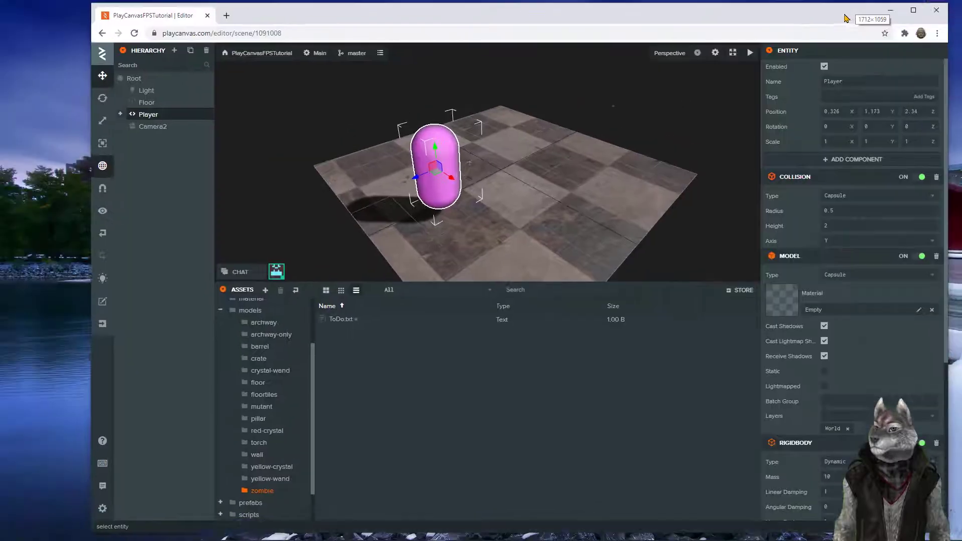
Switch to the PlayCanvas editor and upload zombie.fbx from the desktop into the models/zombie asset folder
drag(670, 15, 0, 107)
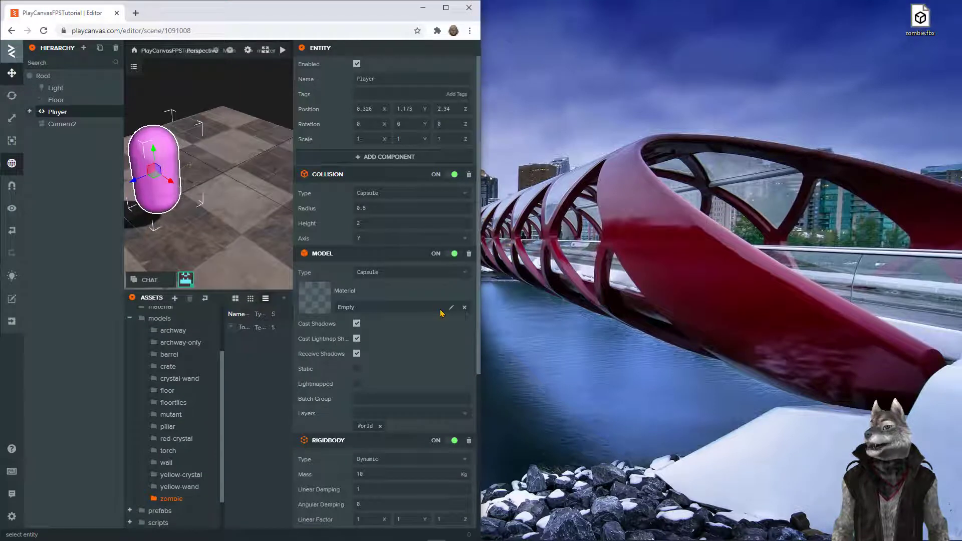
drag(478, 256, 785, 263)
drag(921, 19, 256, 384)
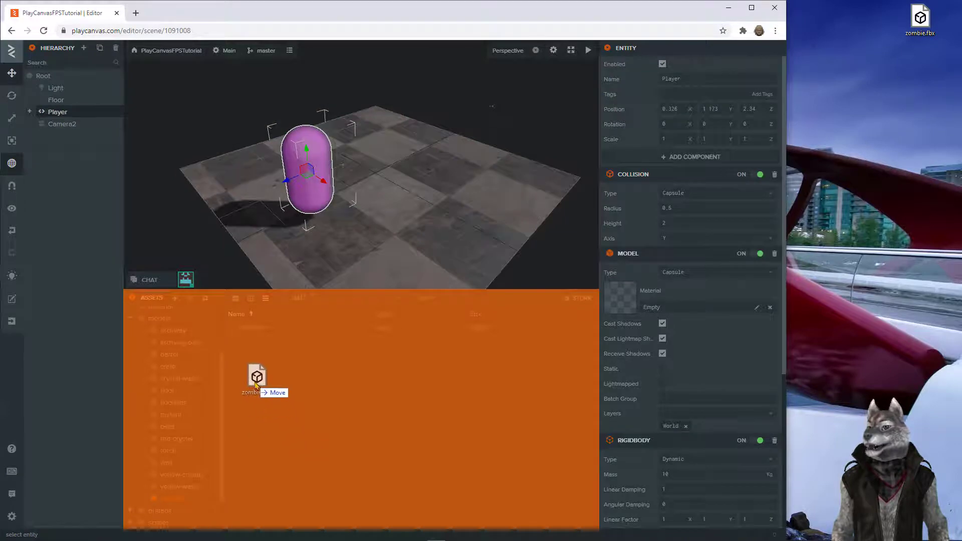
drag(256, 386, 256, 386)
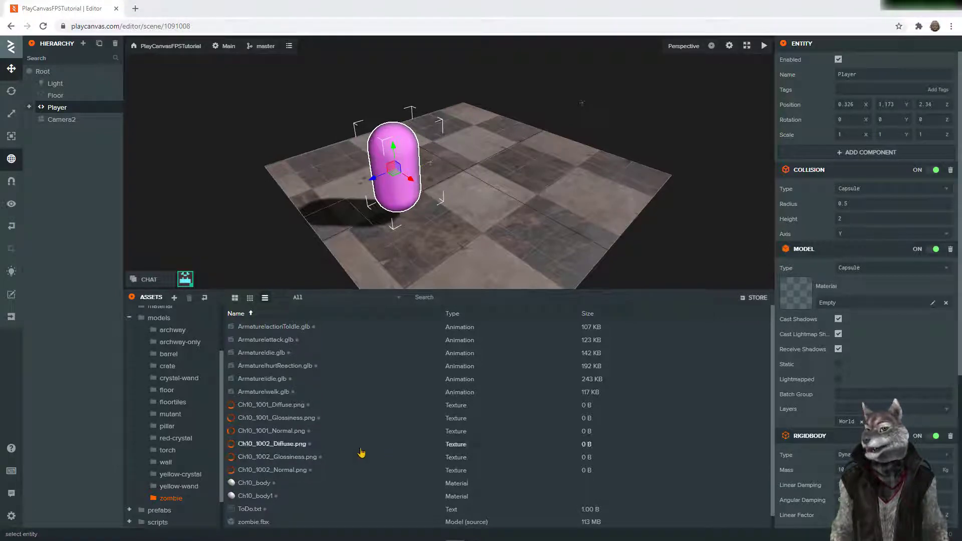
scroll(659, 432, down, 1)
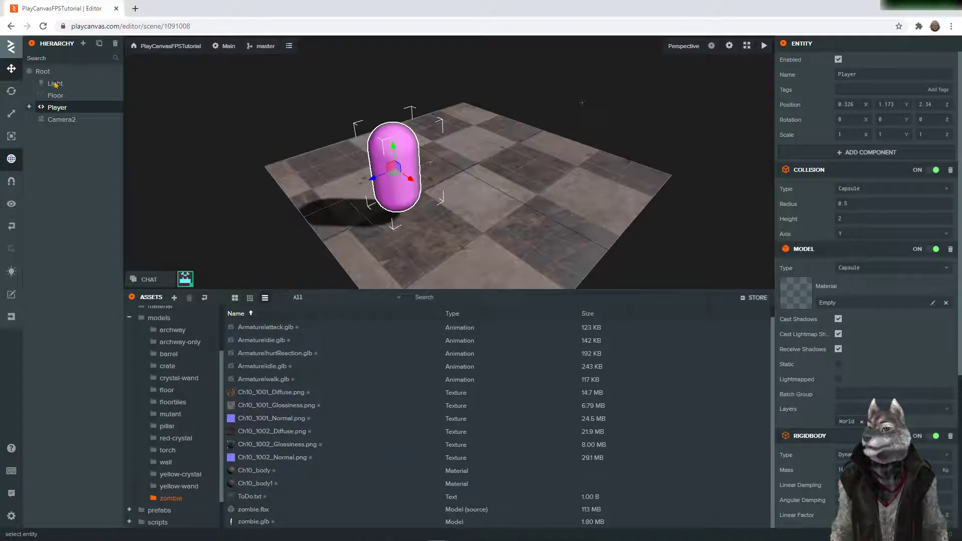
Create a new entity named Zombie and place it directly under Root in the scene hierarchy
click(84, 43)
click(83, 46)
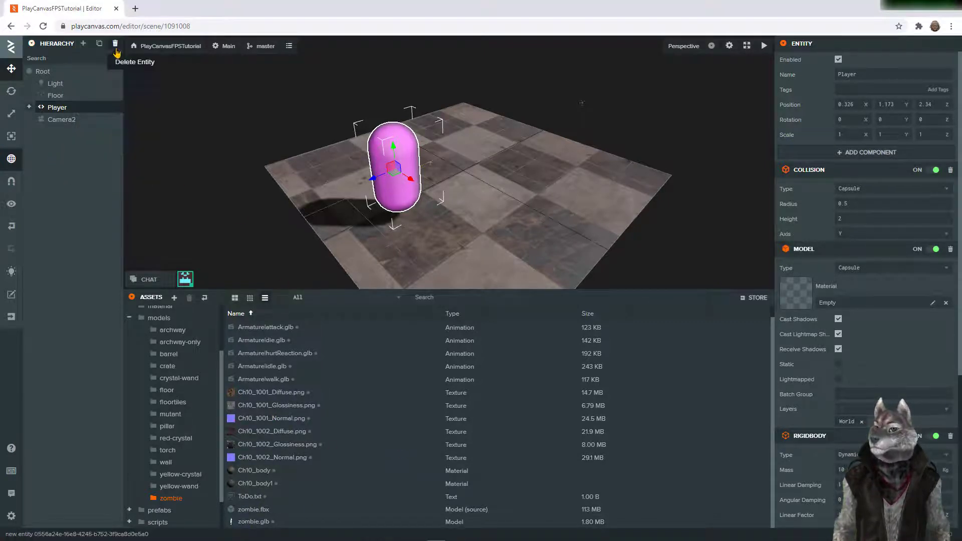
click(886, 73)
drag(886, 71, 813, 87)
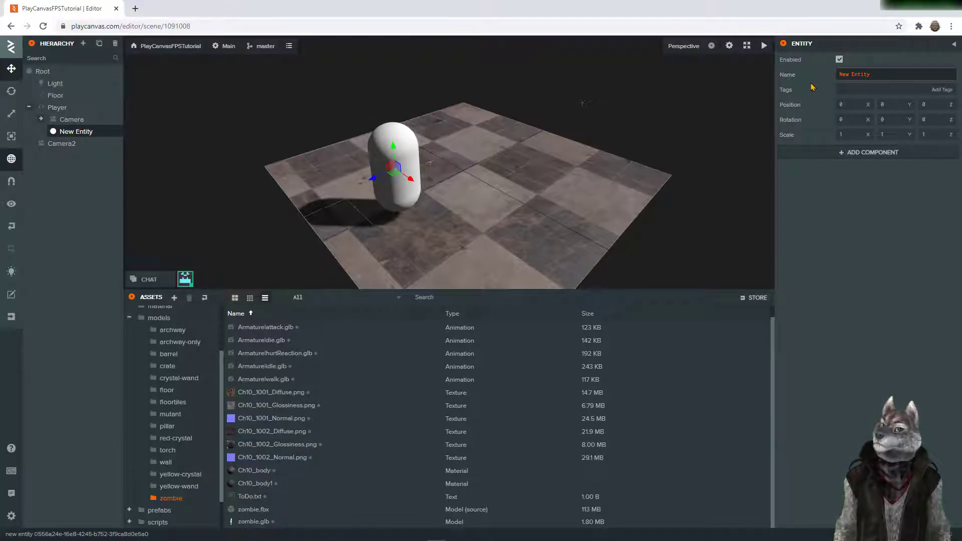
text(Zombie)
key(Return)
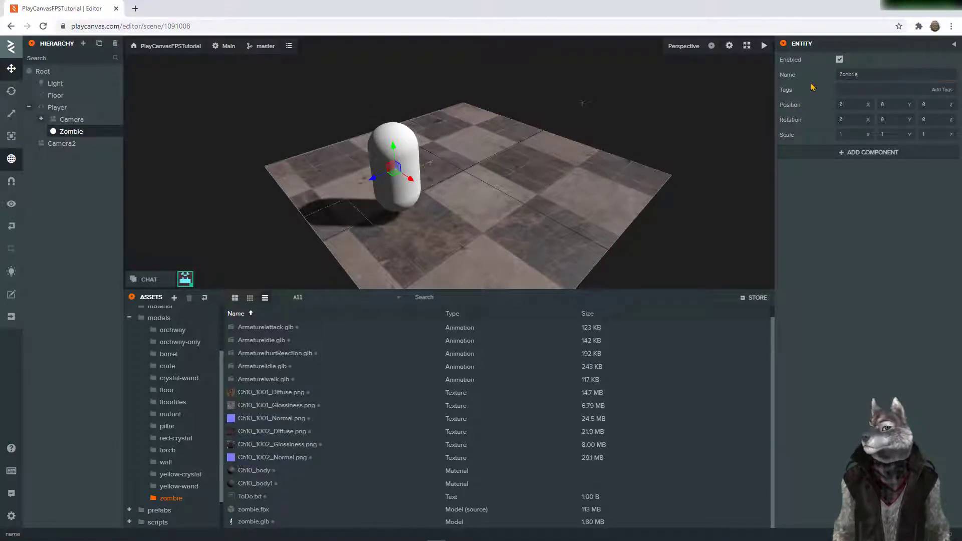
drag(70, 132, 44, 75)
key(Escape)
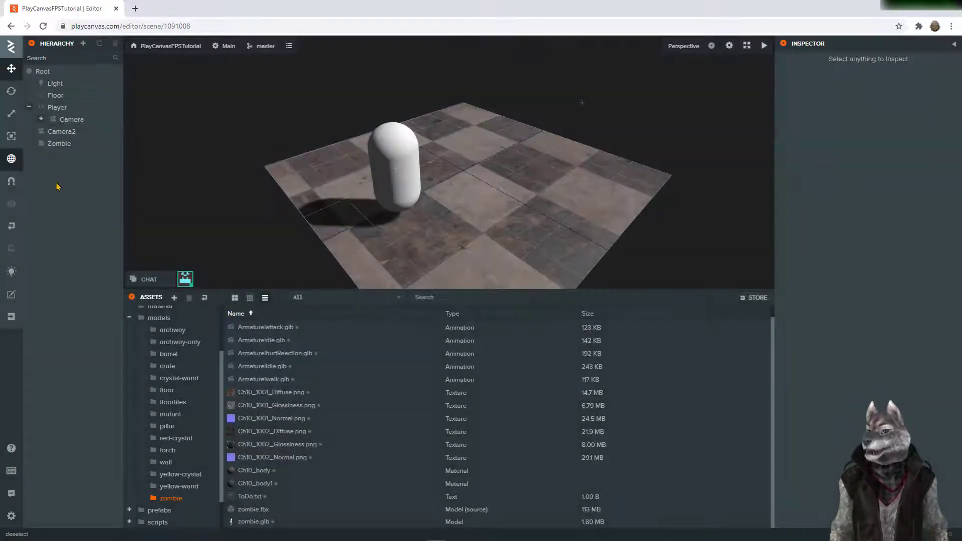
Delete the Camera2 entity from the scene
click(62, 133)
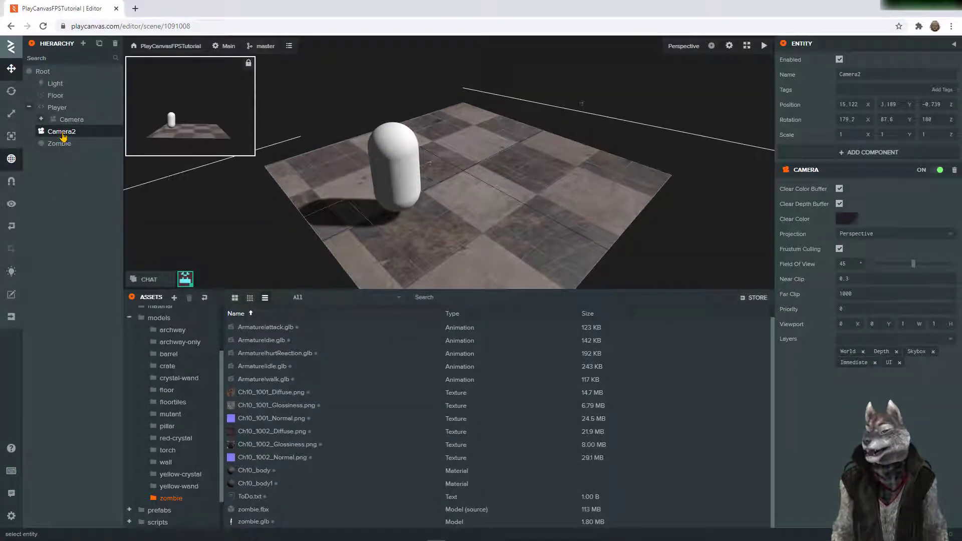
right_click(66, 132)
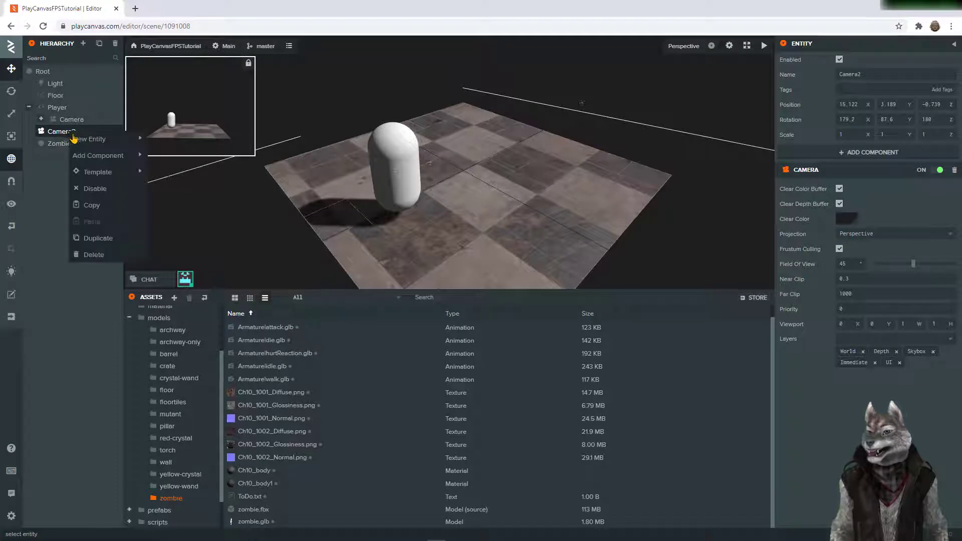
click(94, 254)
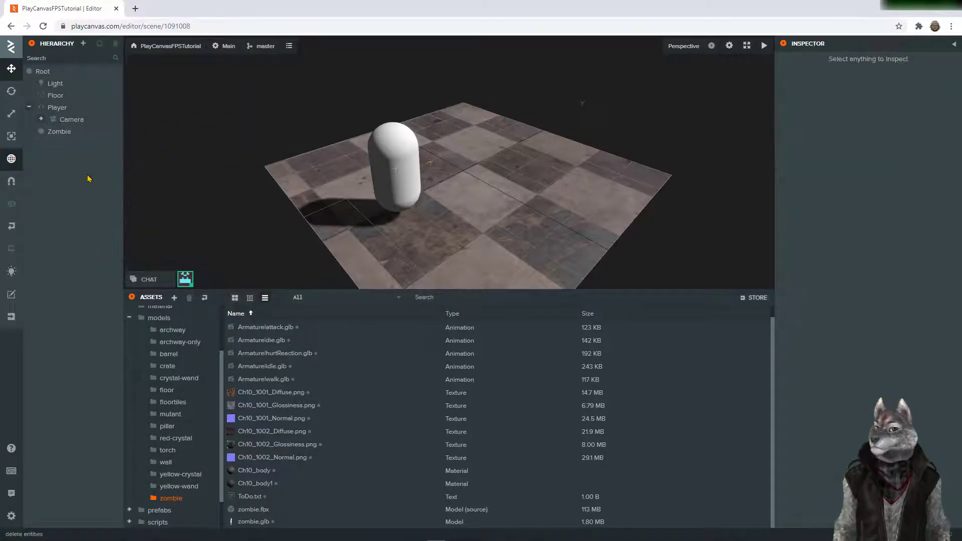
Add the zombie.glb model as a child of the Zombie entity and rename that child Body
click(59, 132)
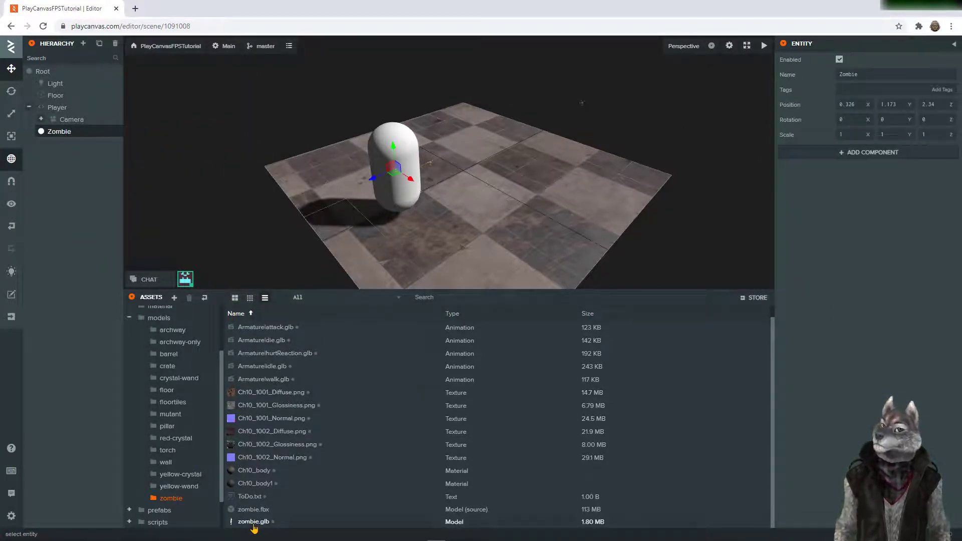
drag(254, 522, 75, 132)
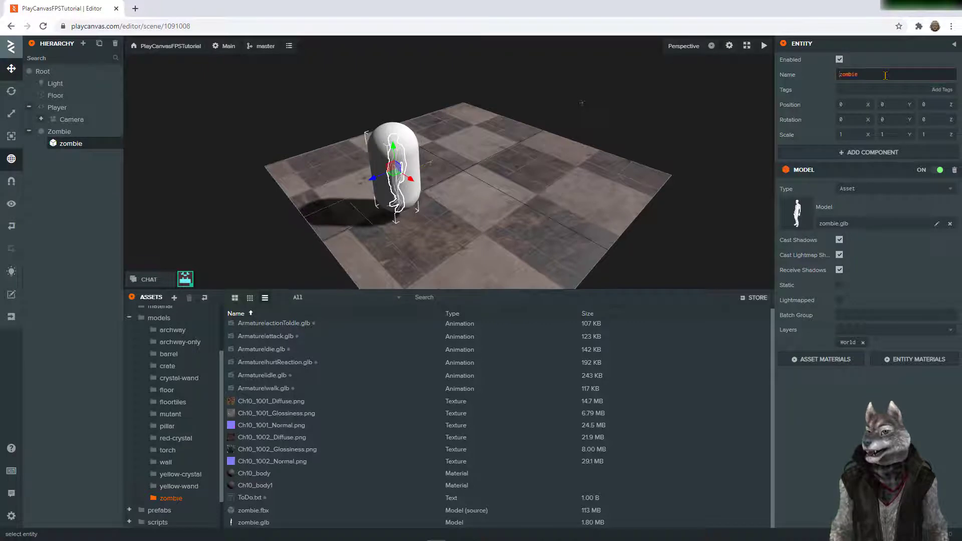
key(Return)
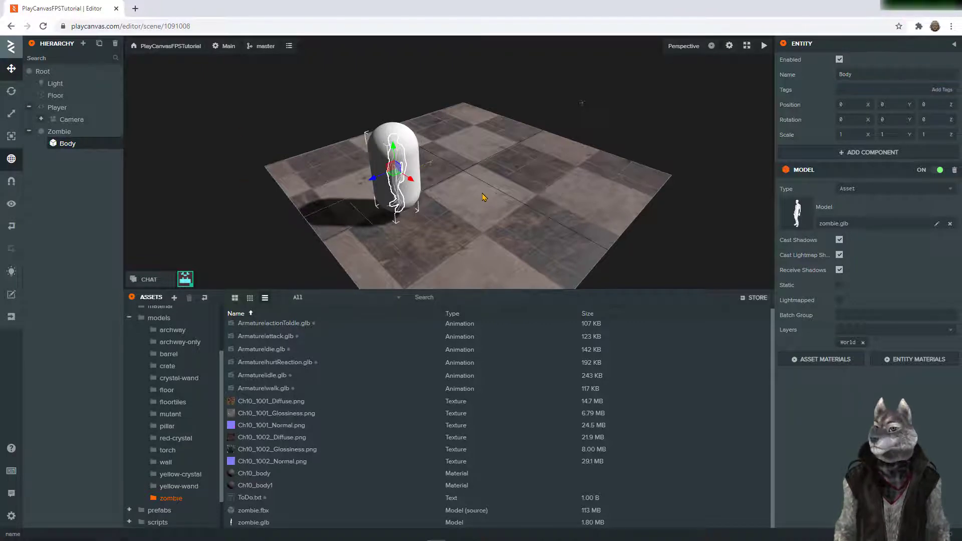
Move the Body entity away from the player capsule along the Z axis, to a Z position of about -4.645
drag(483, 195, 475, 197)
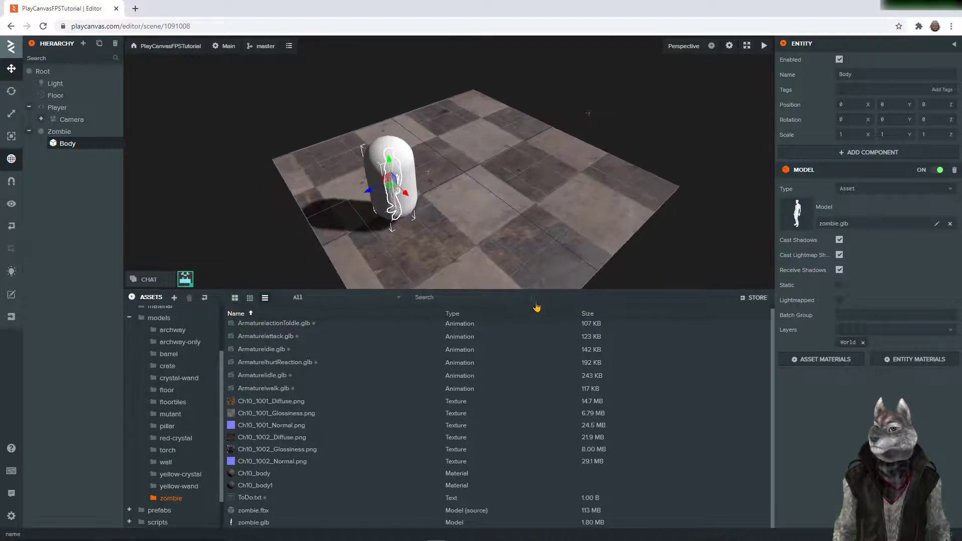
drag(543, 290, 537, 404)
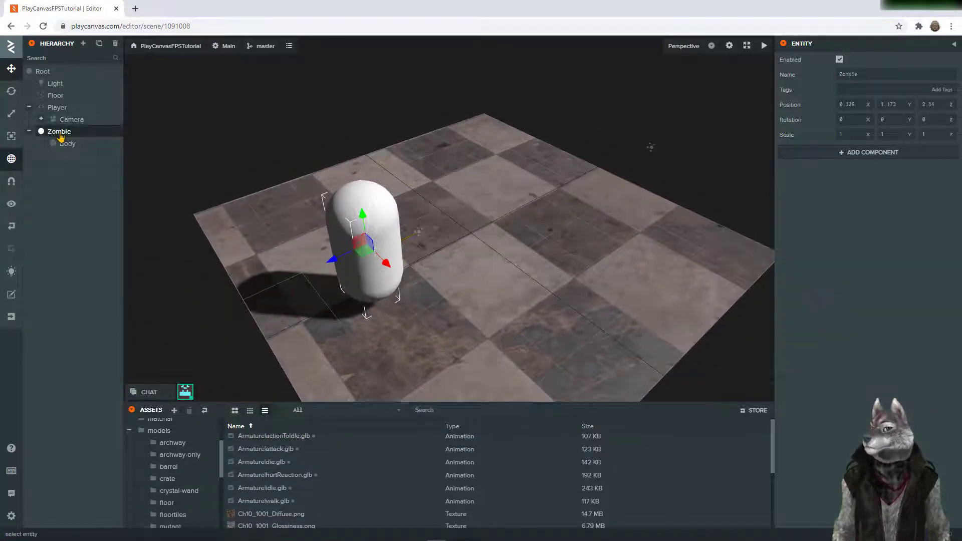
drag(331, 261, 558, 184)
drag(547, 297, 563, 242)
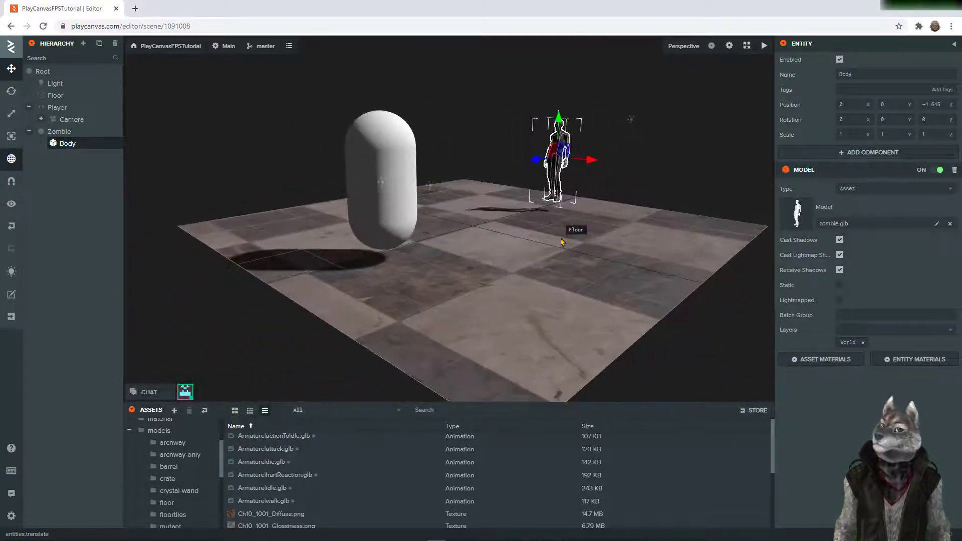
scroll(572, 201, up, 5)
scroll(570, 201, down, 2)
drag(571, 201, 516, 240)
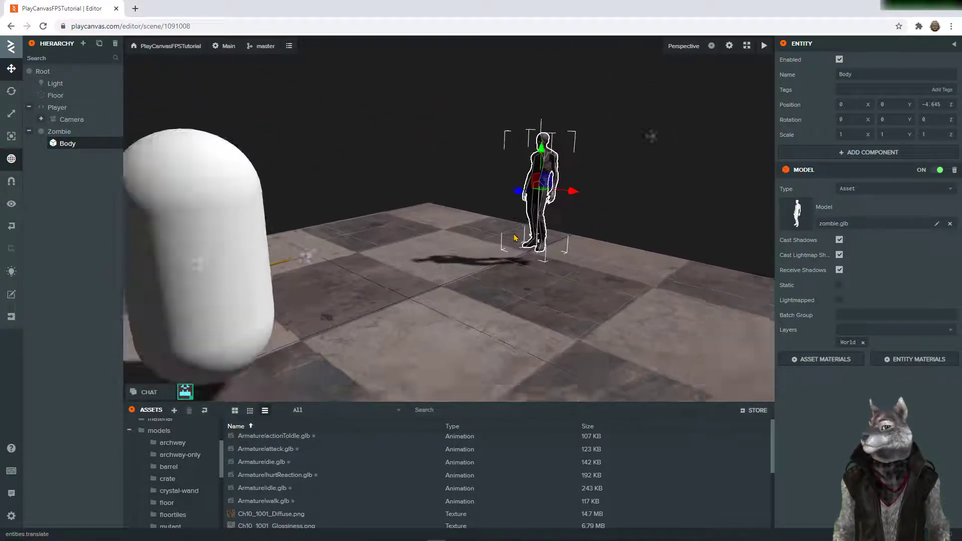
scroll(493, 285, down, 4)
scroll(491, 287, up, 1)
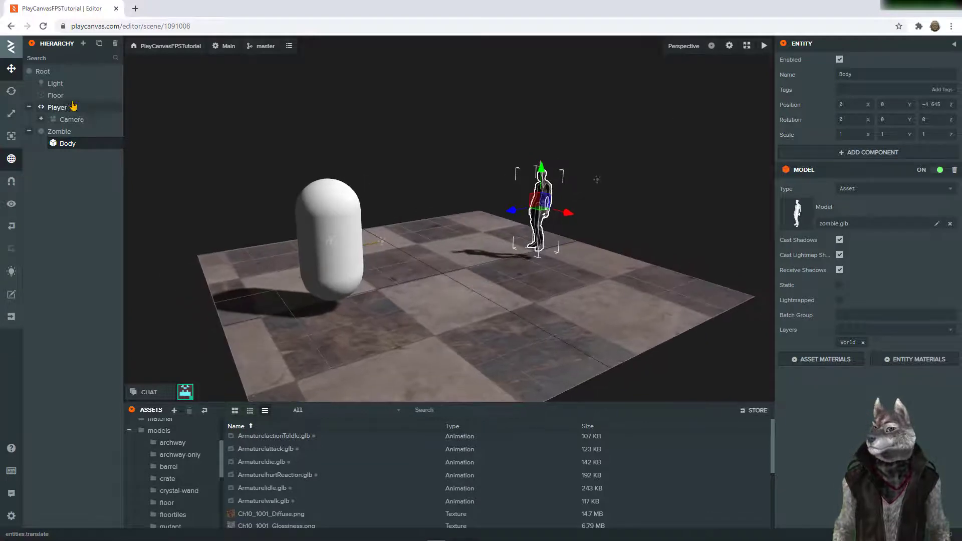
Rotate the directional Light about its Y axis to a Y rotation of about 44.27 degrees so it lights the zombie's front
click(55, 84)
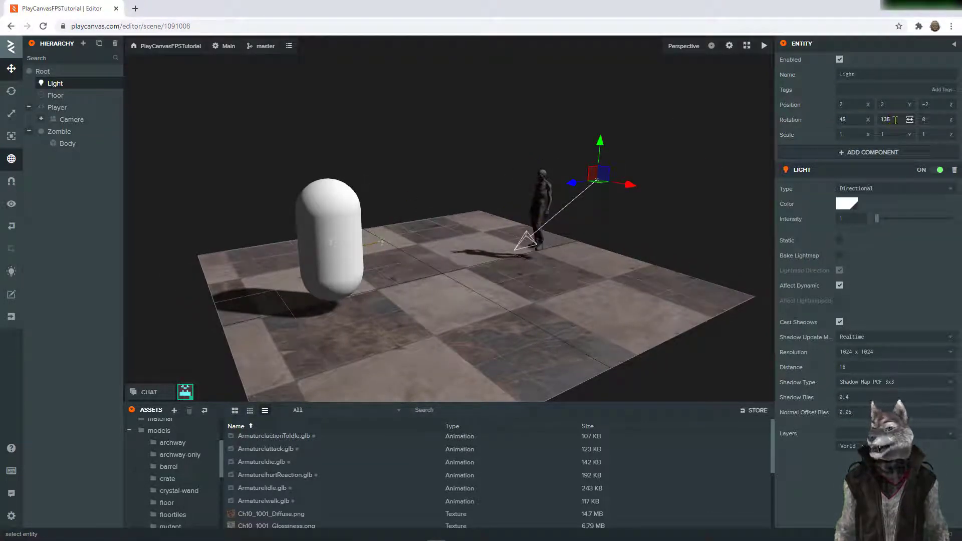
drag(910, 120, 906, 119)
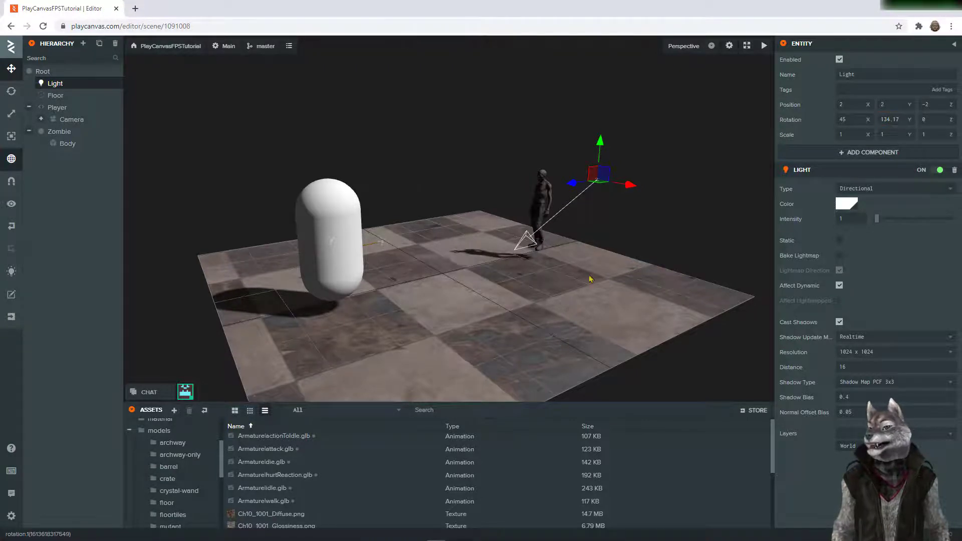
drag(591, 279, 516, 338)
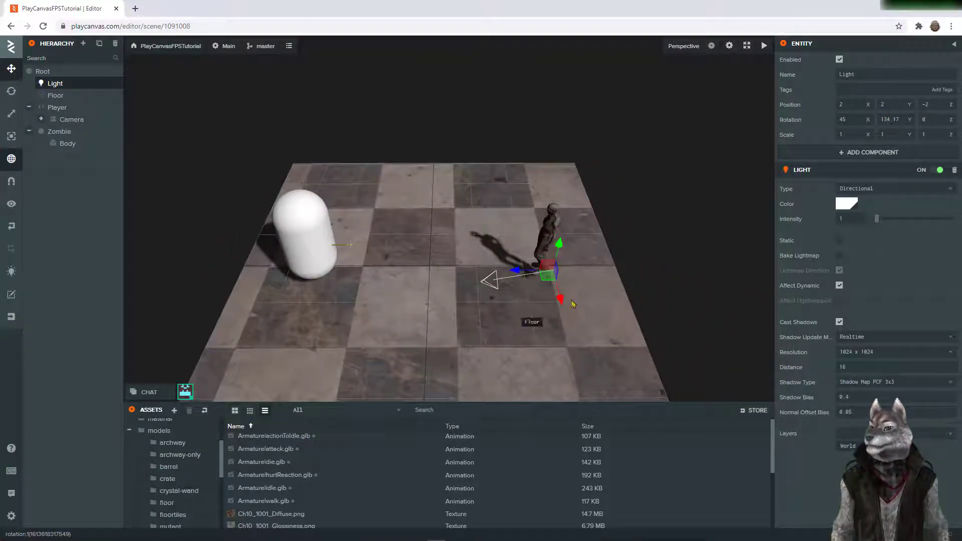
click(11, 91)
drag(582, 292, 556, 276)
scroll(524, 215, up, 10)
scroll(527, 198, down, 4)
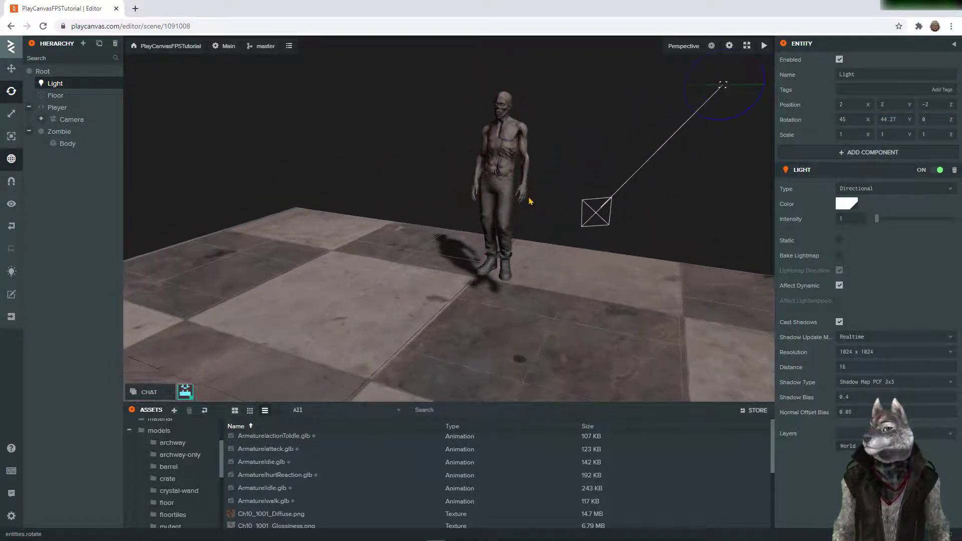
middle_drag(531, 202, 537, 245)
scroll(537, 245, down, 3)
drag(536, 246, 429, 262)
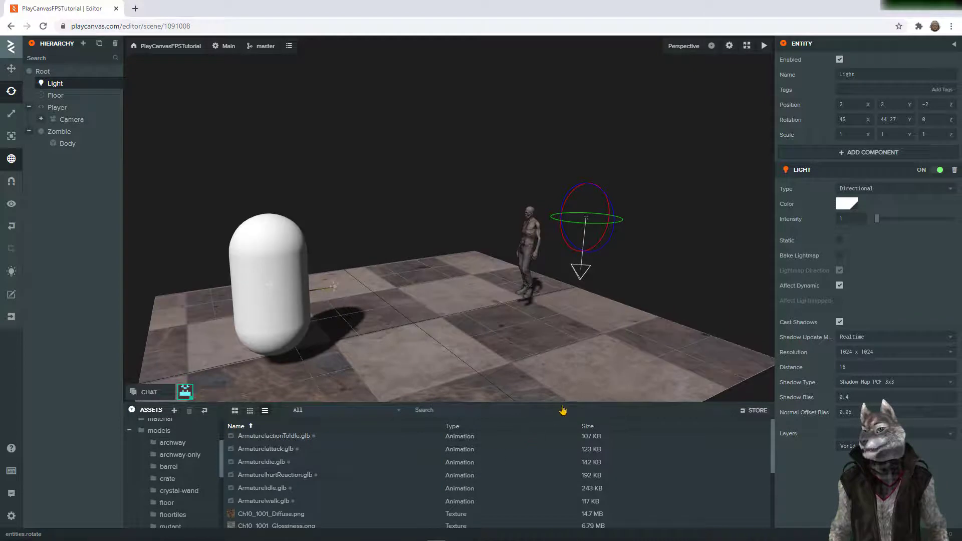
Enlarge the asset list area and add an Animation component to the Body entity under Zombie
drag(564, 402, 534, 318)
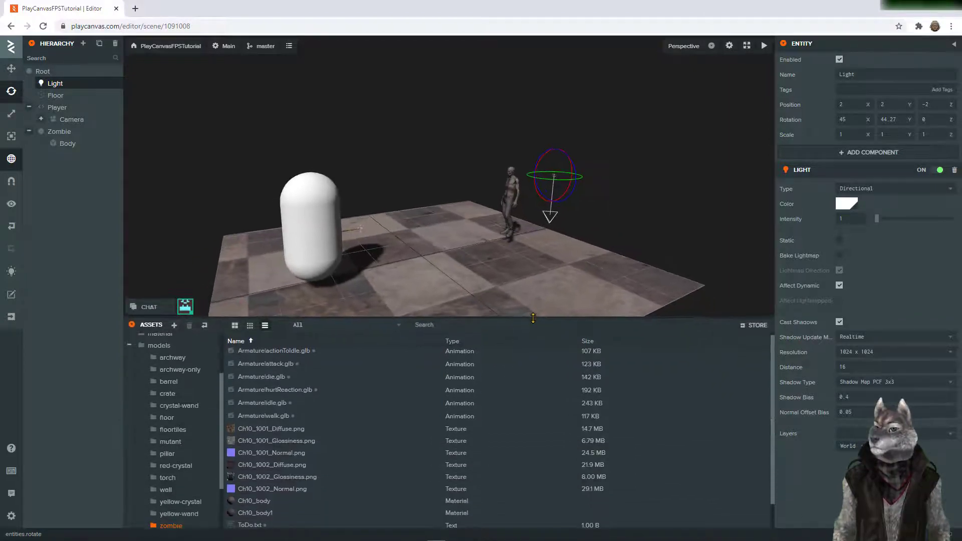
click(67, 143)
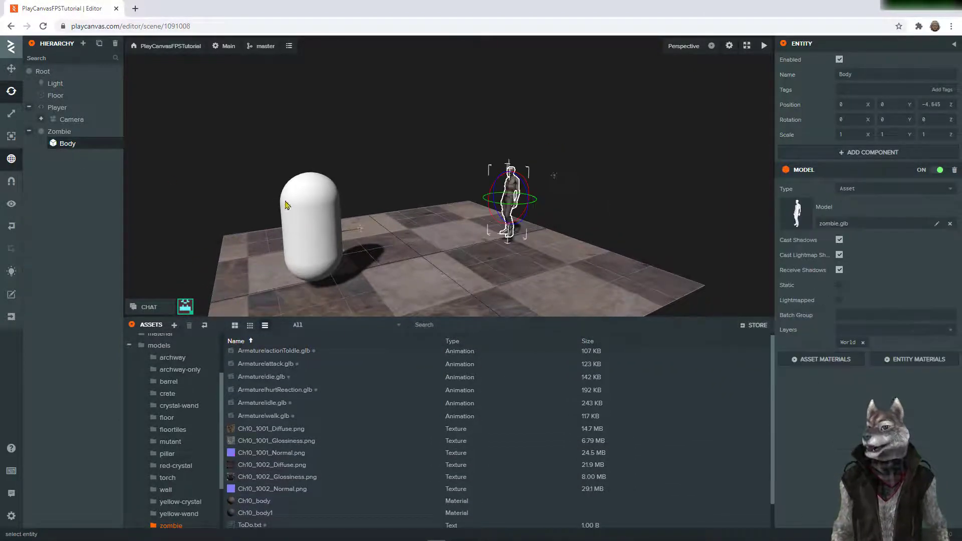
click(873, 151)
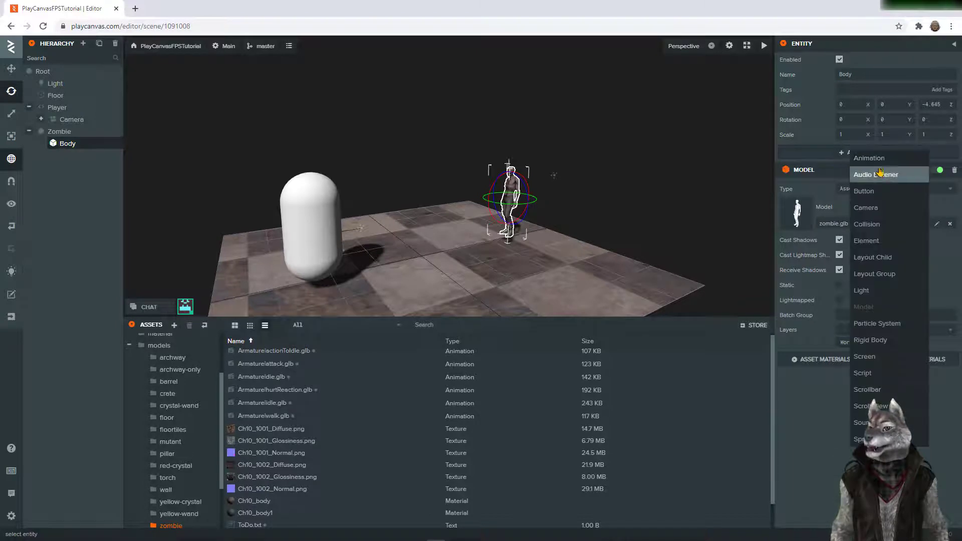
click(881, 175)
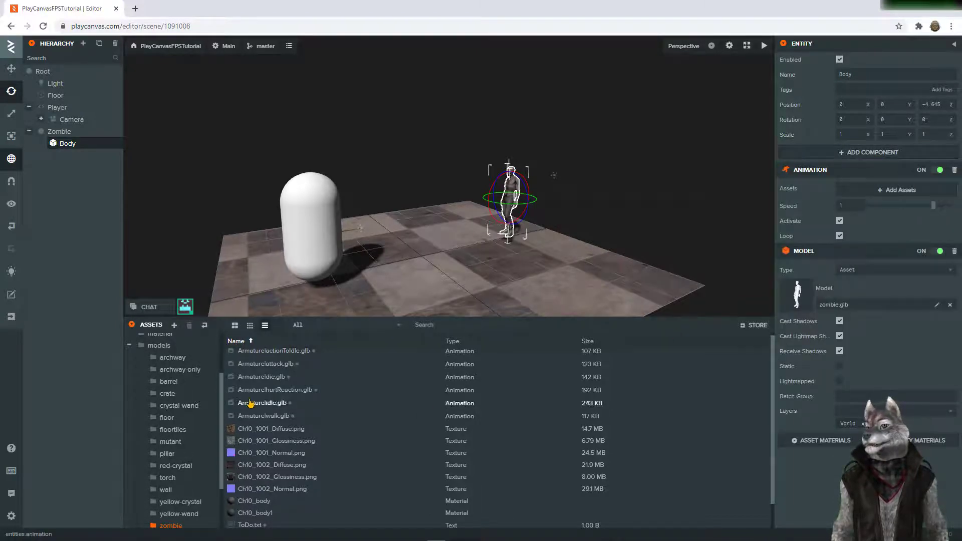
Rename the Armature|actionToIdle.glb animation asset to actionToIdle
scroll(331, 376, up, 1)
click(327, 359)
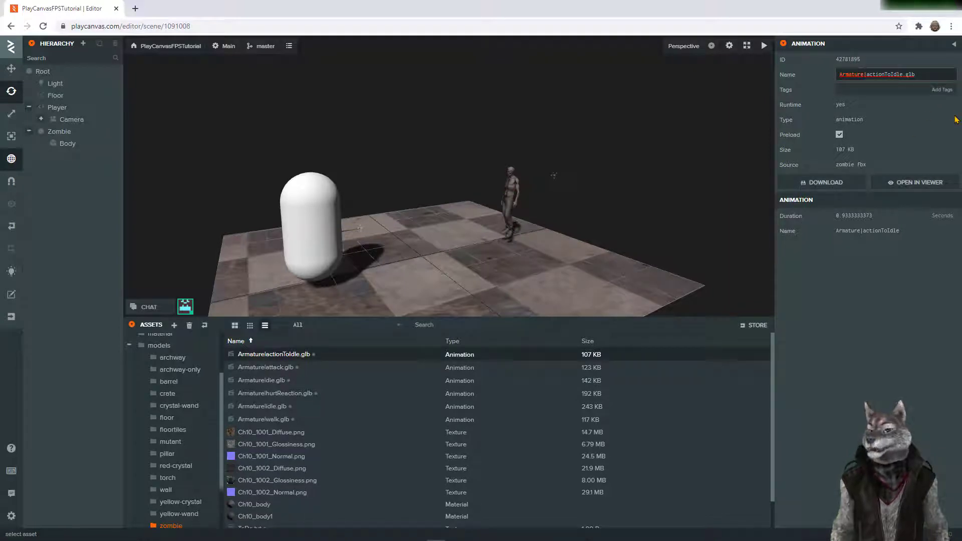
key(BackSpace)
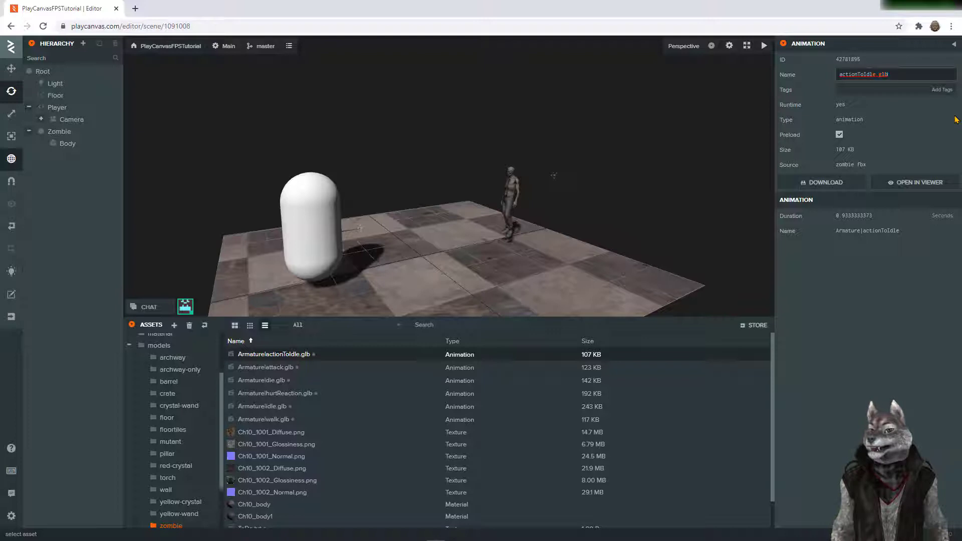
key(Delete)
key(Return)
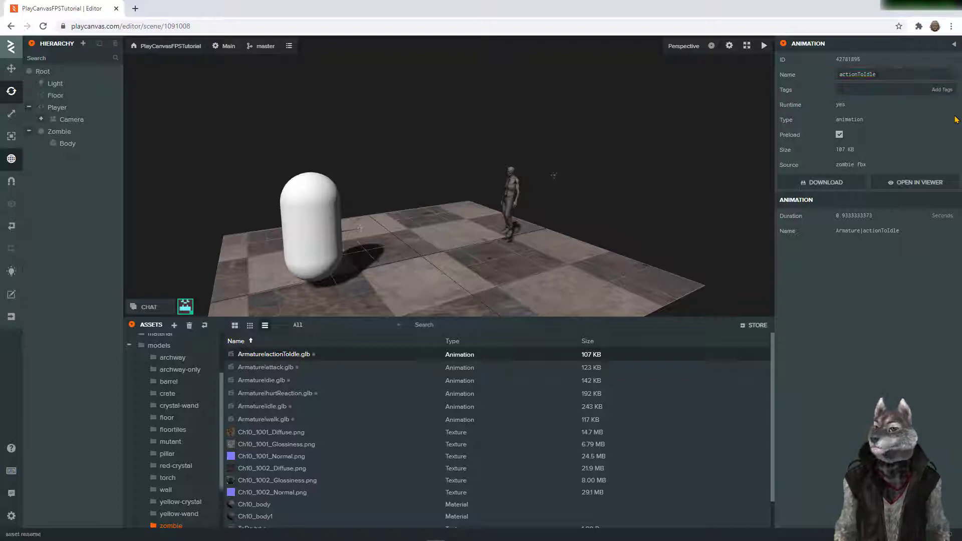
Rename the Armature|attack.glb animation asset to attack, dropping the Armature prefix and the file extension
click(309, 372)
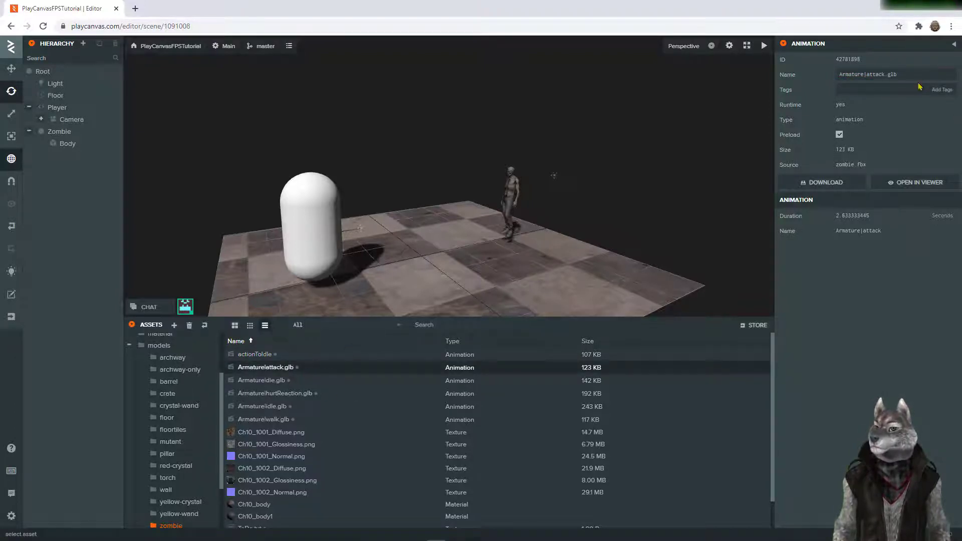
click(901, 75)
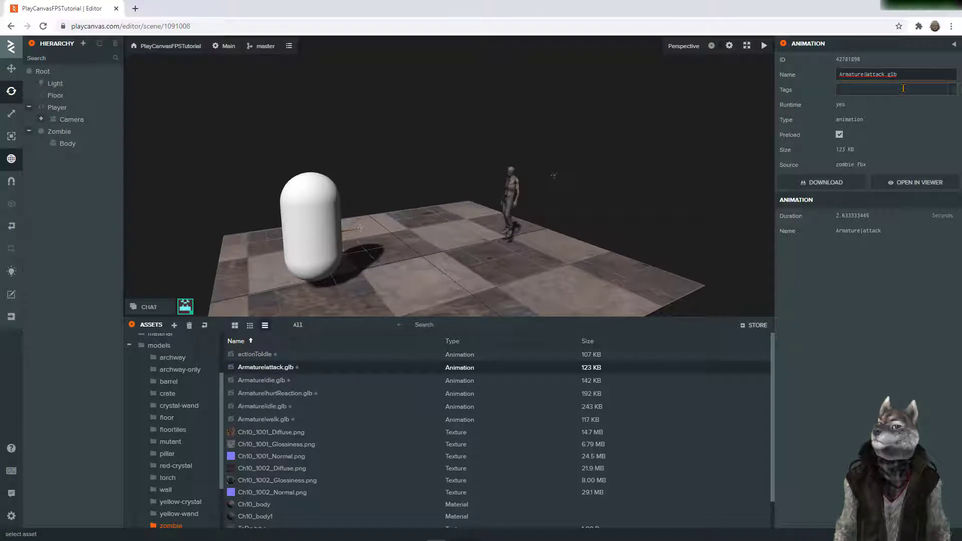
key(shift+Home)
key(Delete)
key(End)
key(BackSpace)
key(BackSpace)
key(BackSpace)
key(BackSpace)
key(Return)
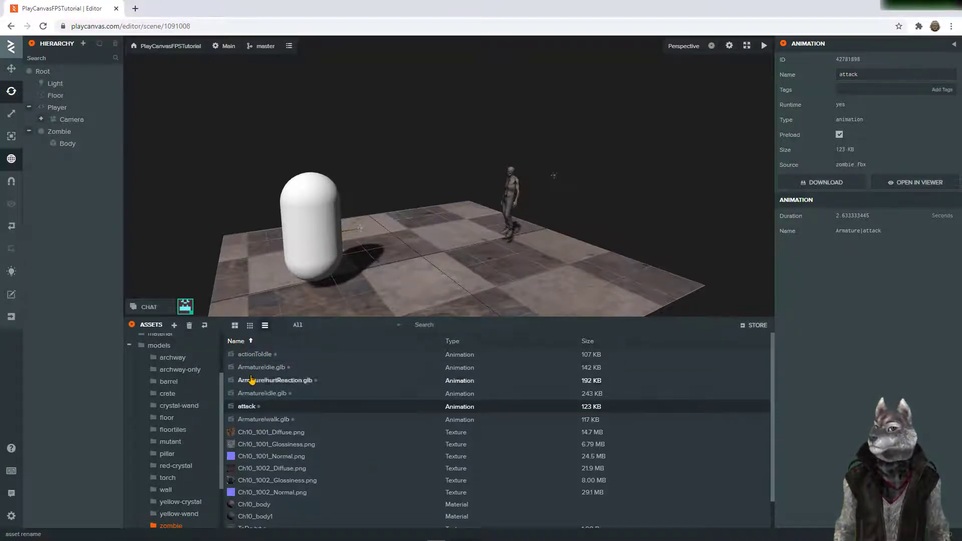
Rename the Armature|die.glb animation asset to die
click(271, 367)
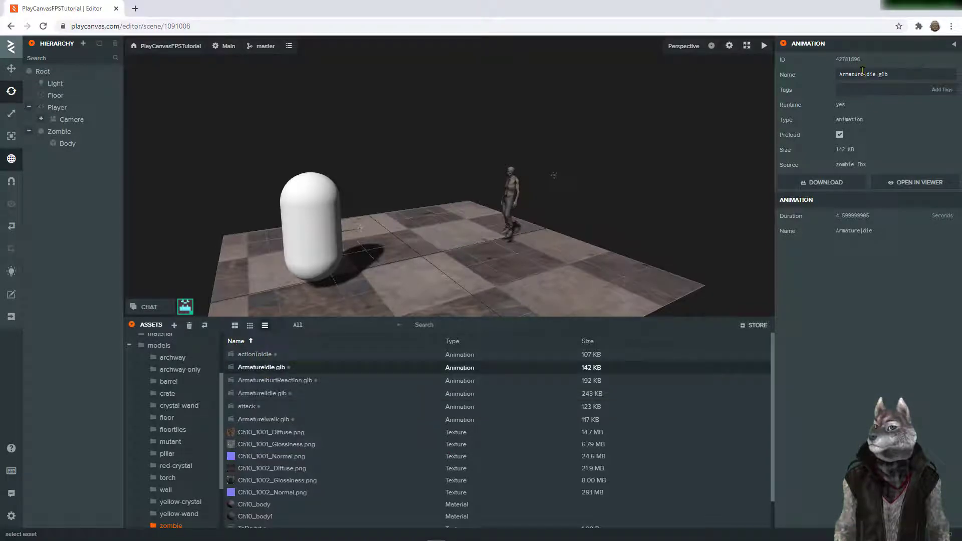
click(861, 74)
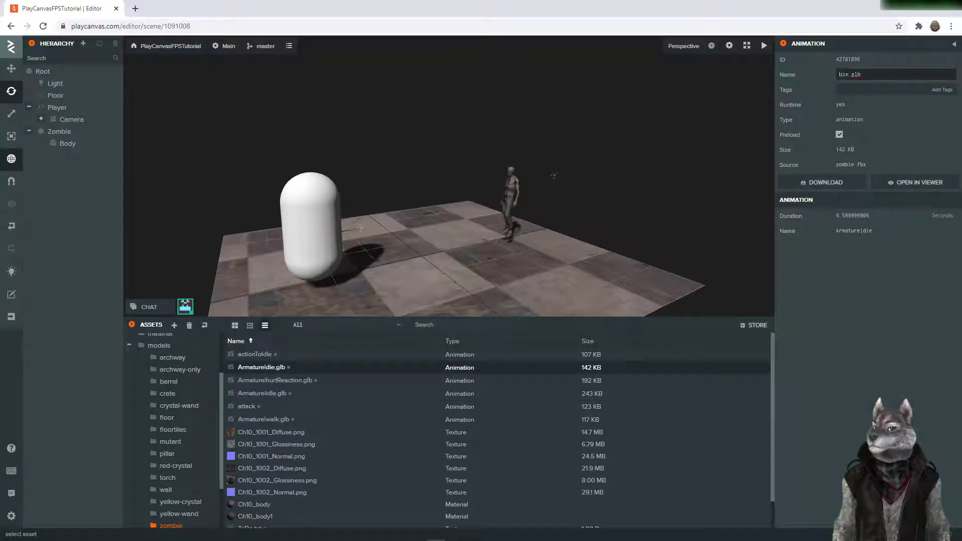
key(Delete)
key(Delete)
key(Delete)
key(Delete)
key(Return)
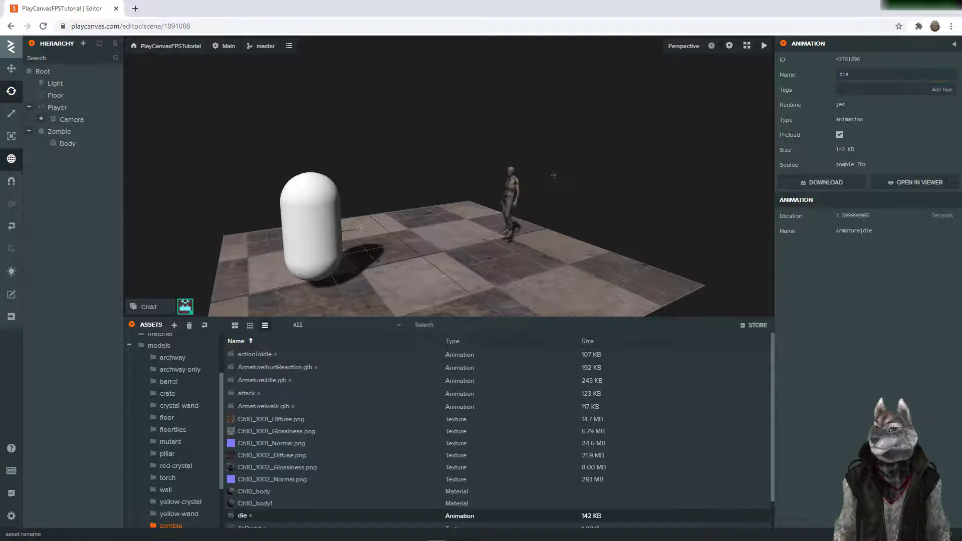
Rename the Armature|hurtReaction.glb animation asset to hurtReaction
click(274, 367)
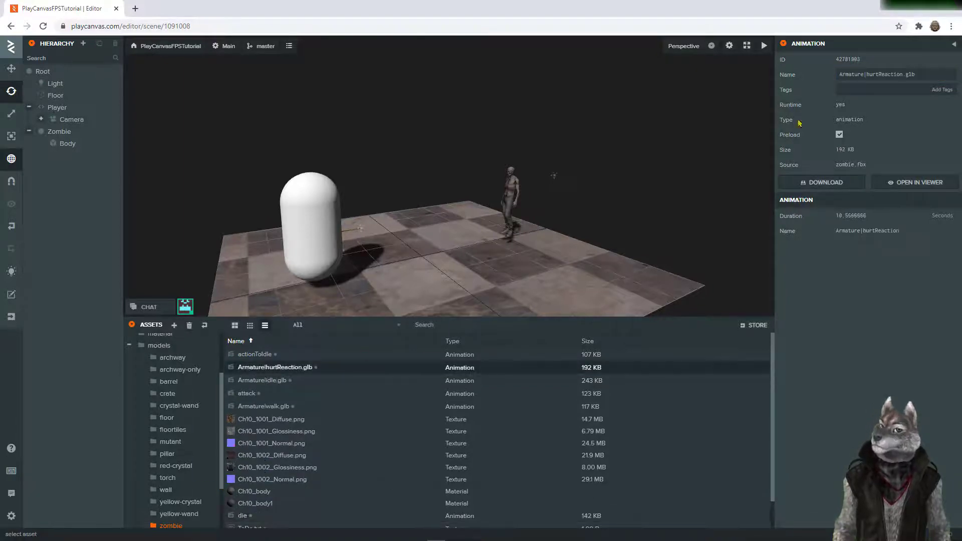
click(875, 72)
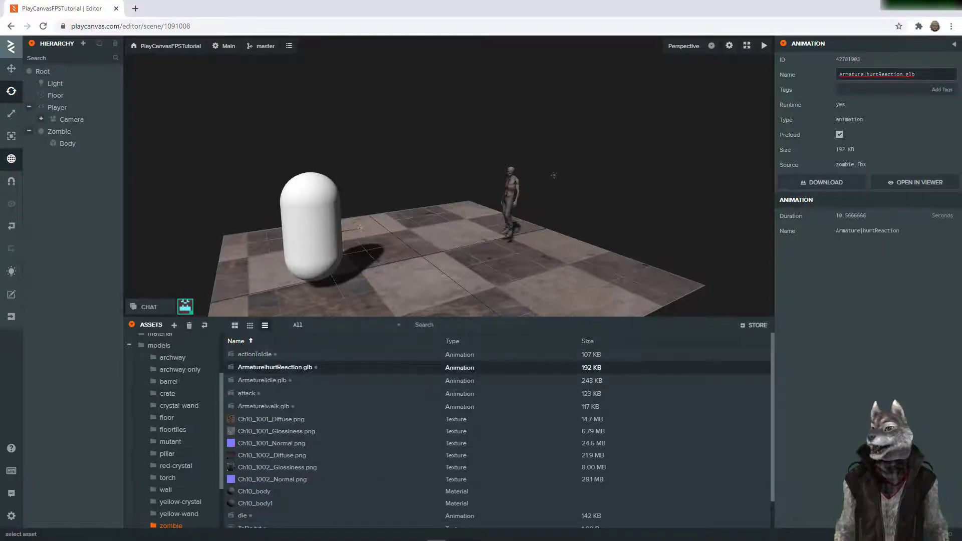
click(886, 75)
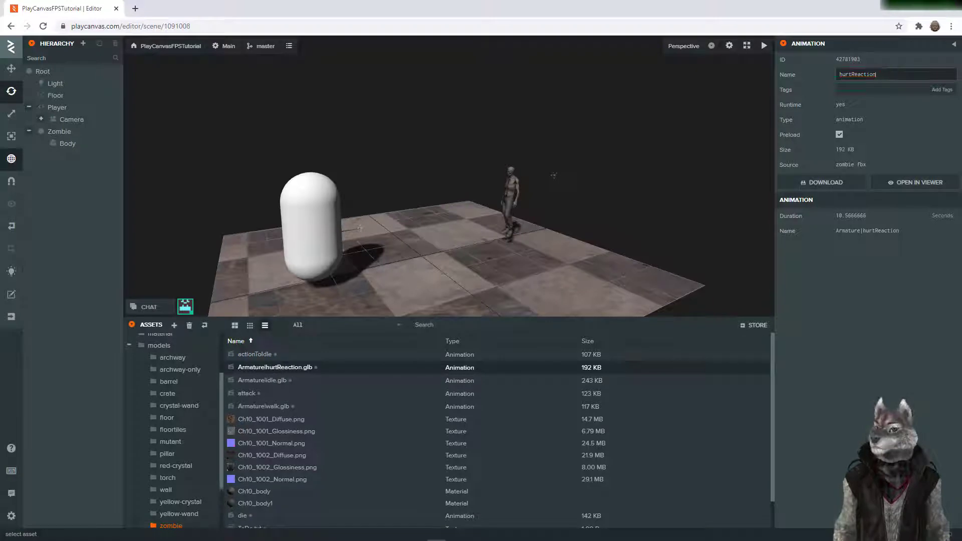
key(Return)
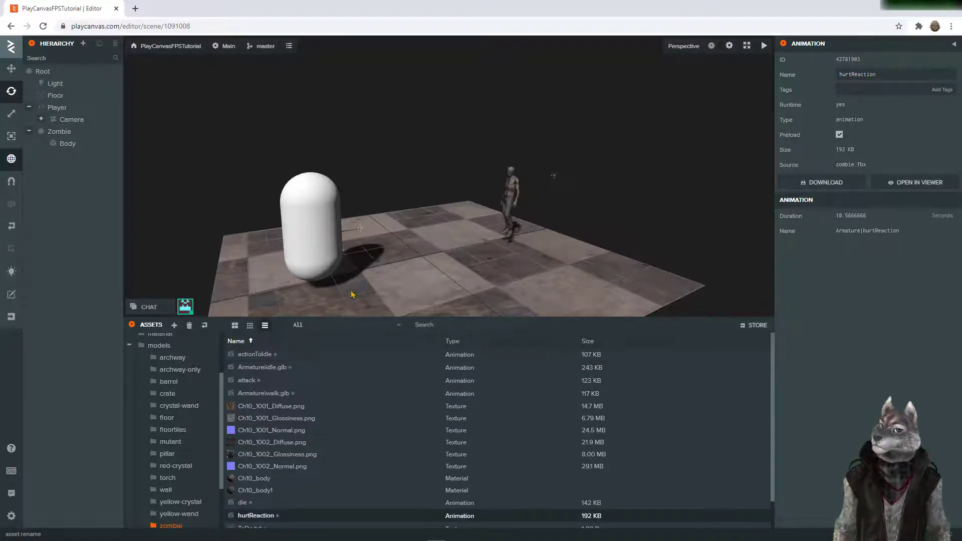
Rename the Armature|idle.glb and Armature|walk.glb animation assets to idle and walk
click(279, 367)
click(867, 75)
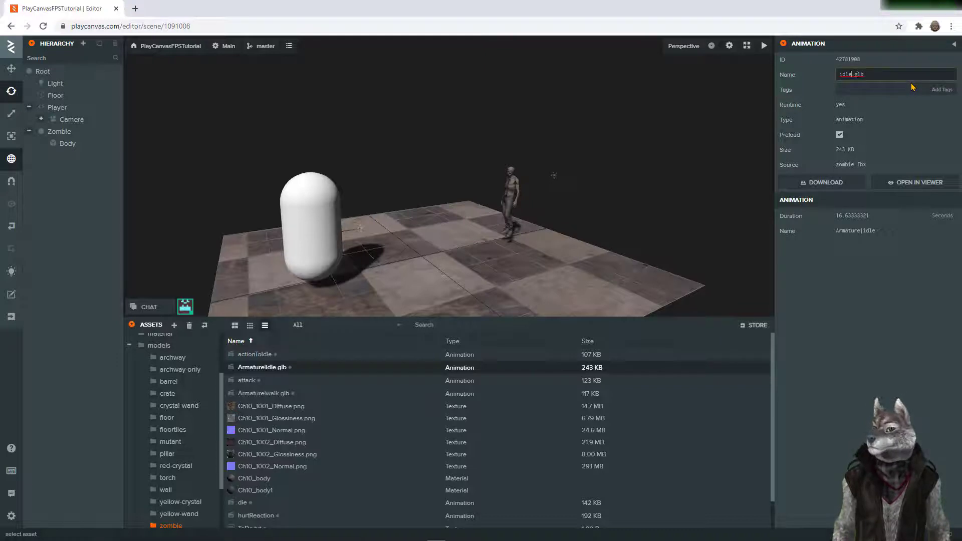
key(Return)
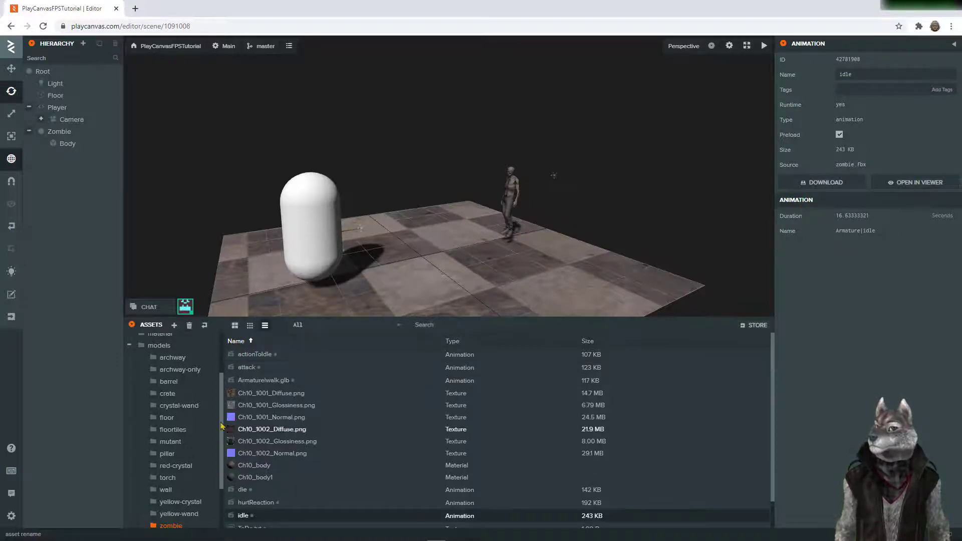
click(263, 381)
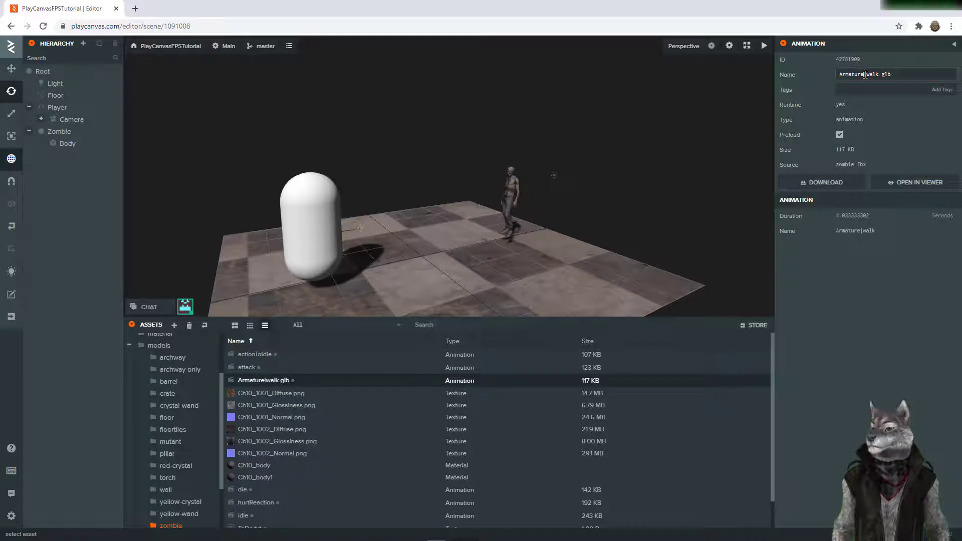
click(864, 75)
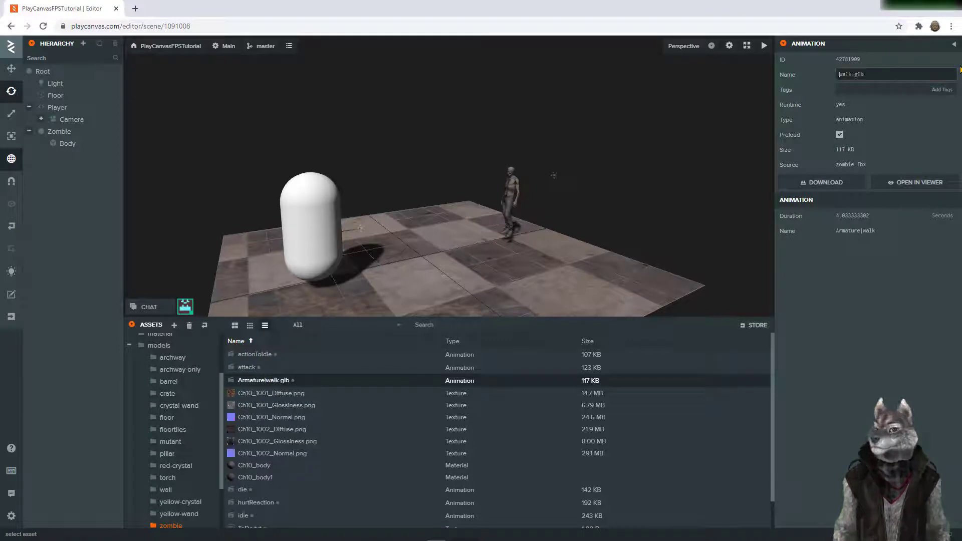
key(Return)
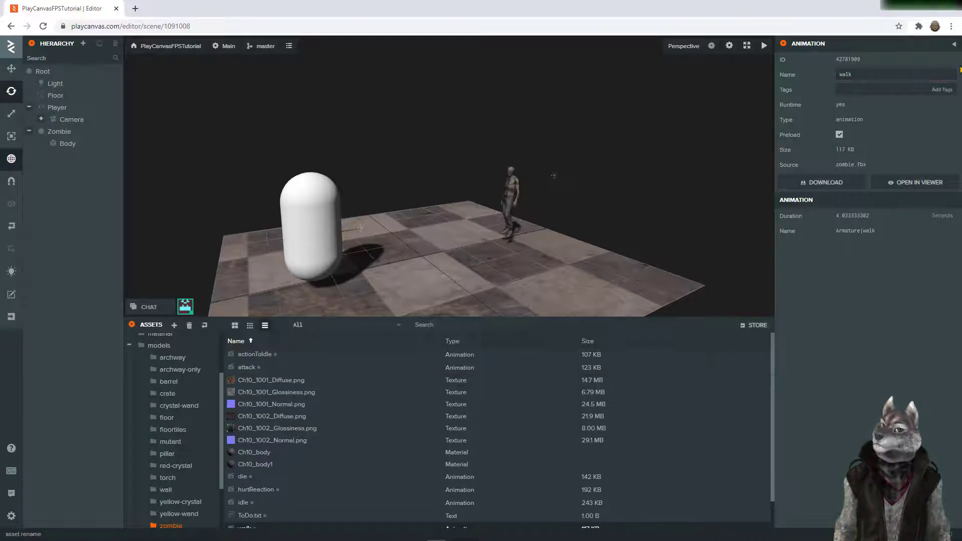
Assign the actionToIdle, attack, die, hurtReaction, idle and walk animations to the Animation component of the Body entity
scroll(381, 446, down, 2)
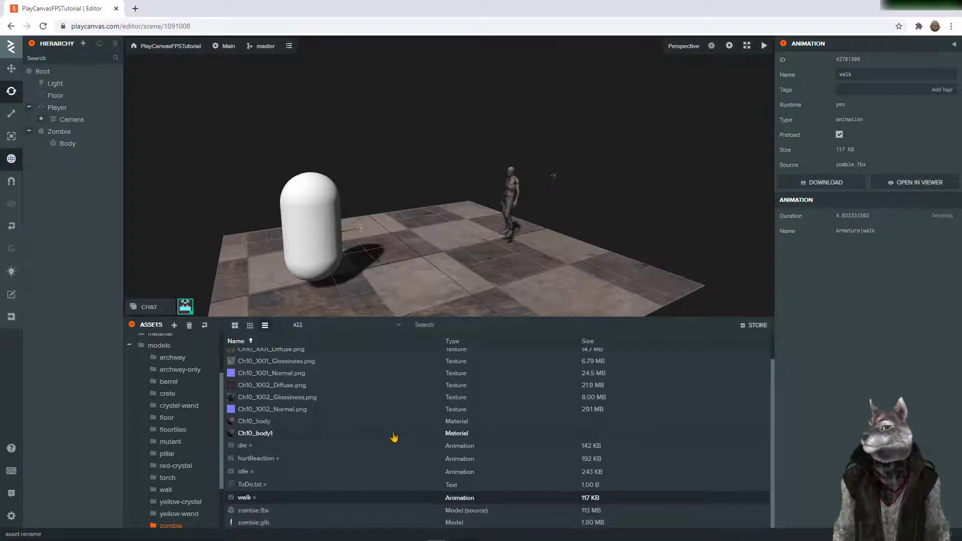
scroll(351, 391, up, 2)
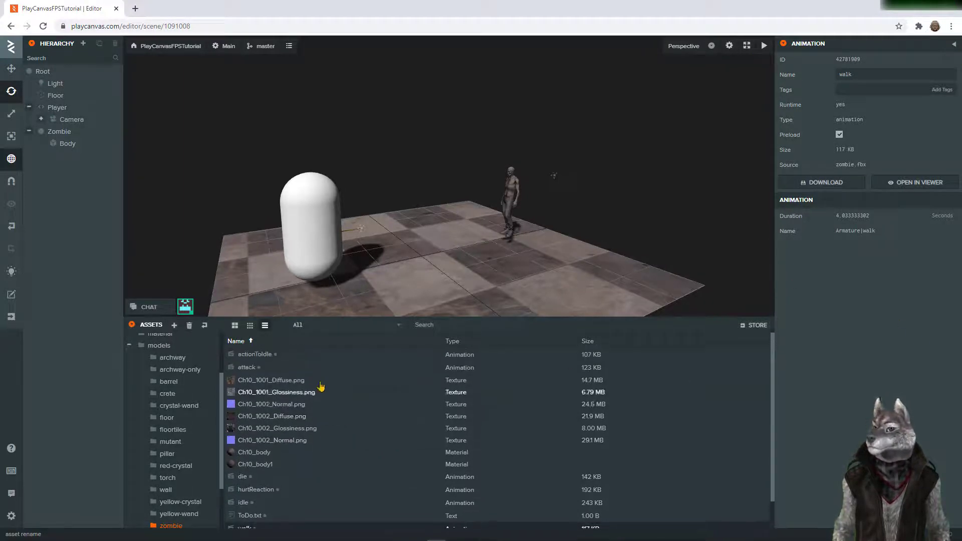
click(67, 143)
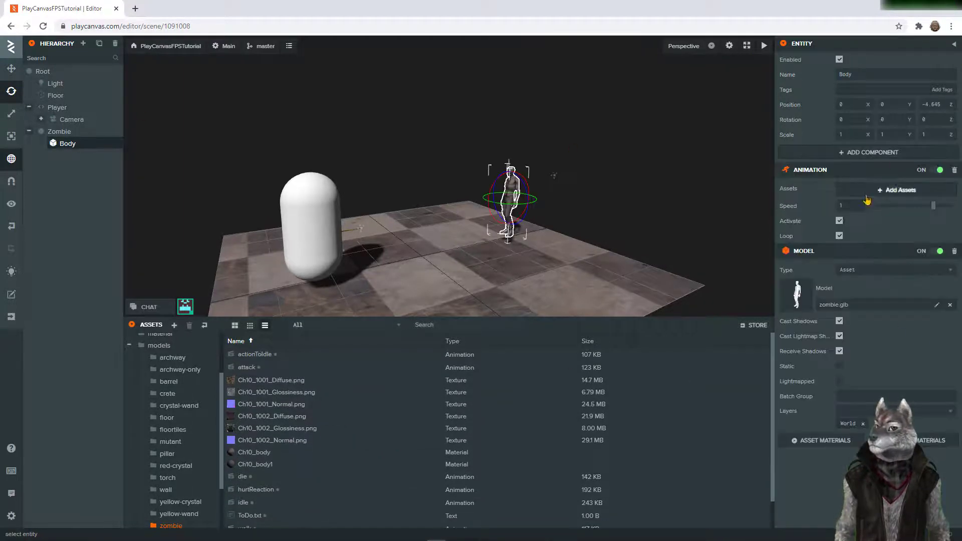
drag(269, 355, 781, 266)
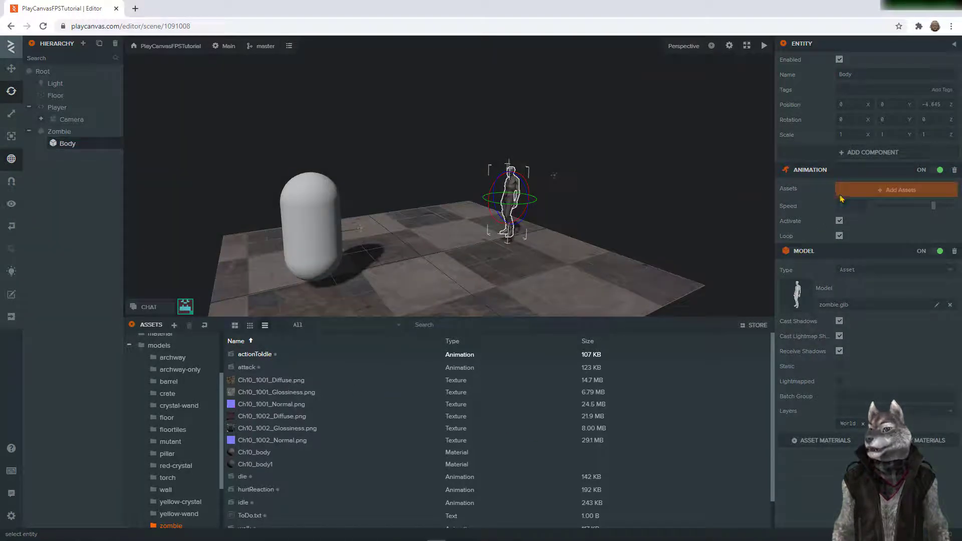
drag(842, 199, 842, 199)
drag(255, 360, 883, 203)
scroll(361, 469, down, 1)
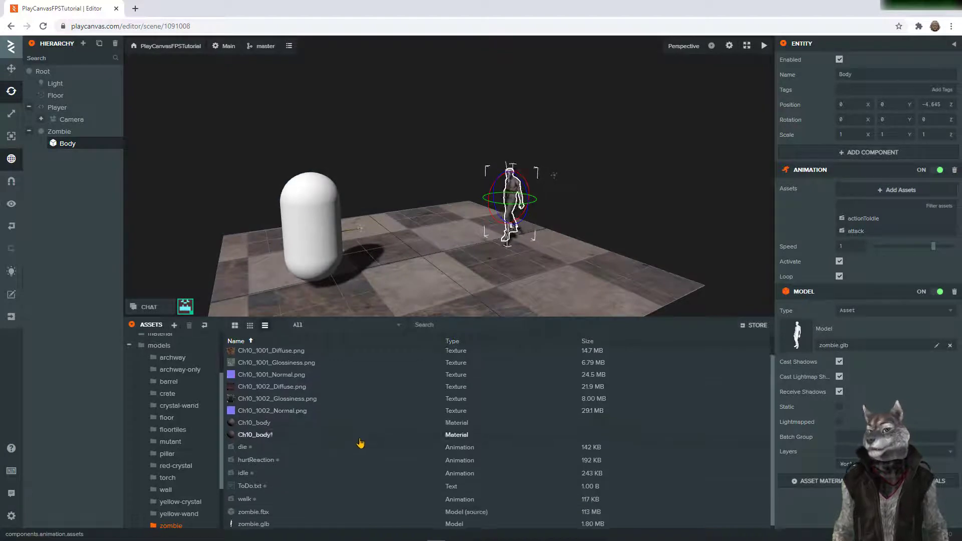
drag(244, 446, 872, 222)
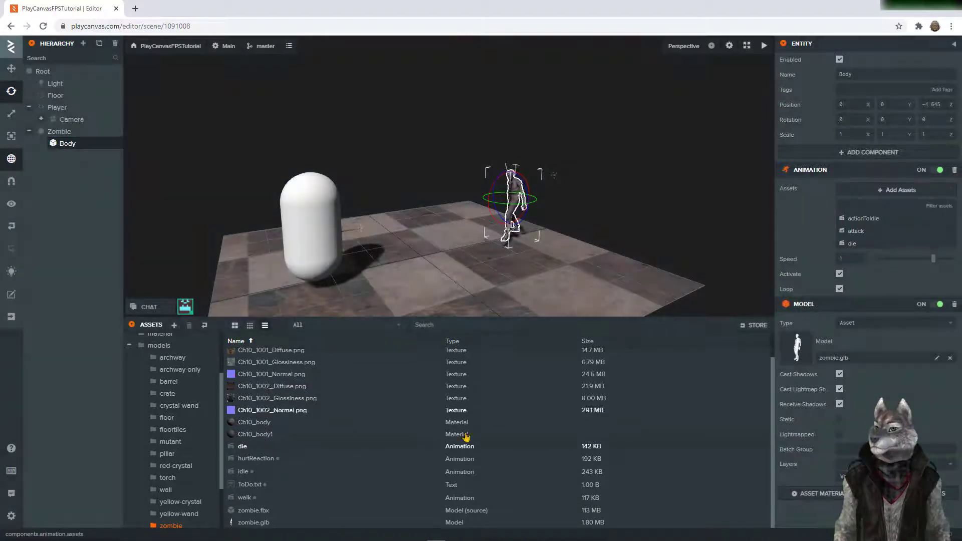
drag(253, 458, 895, 232)
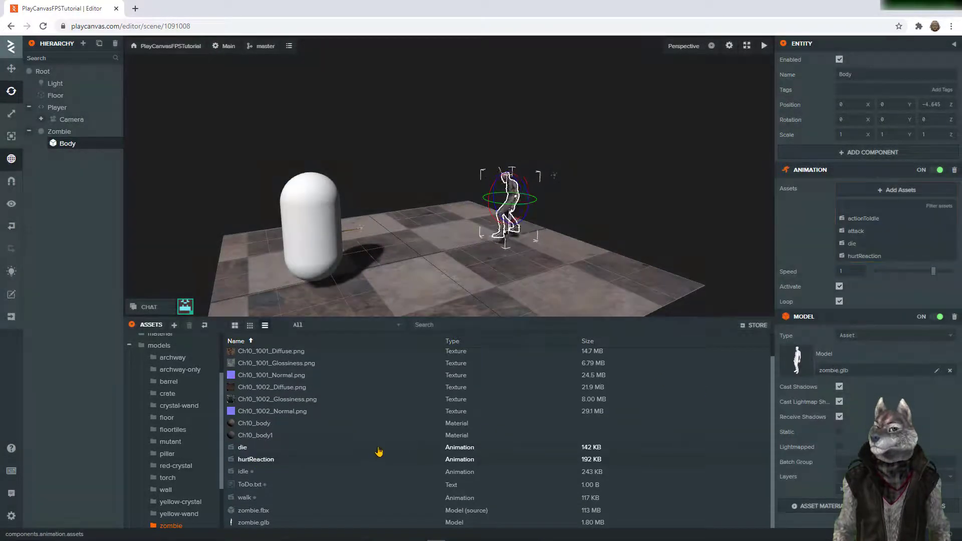
drag(244, 471, 882, 228)
drag(245, 497, 885, 259)
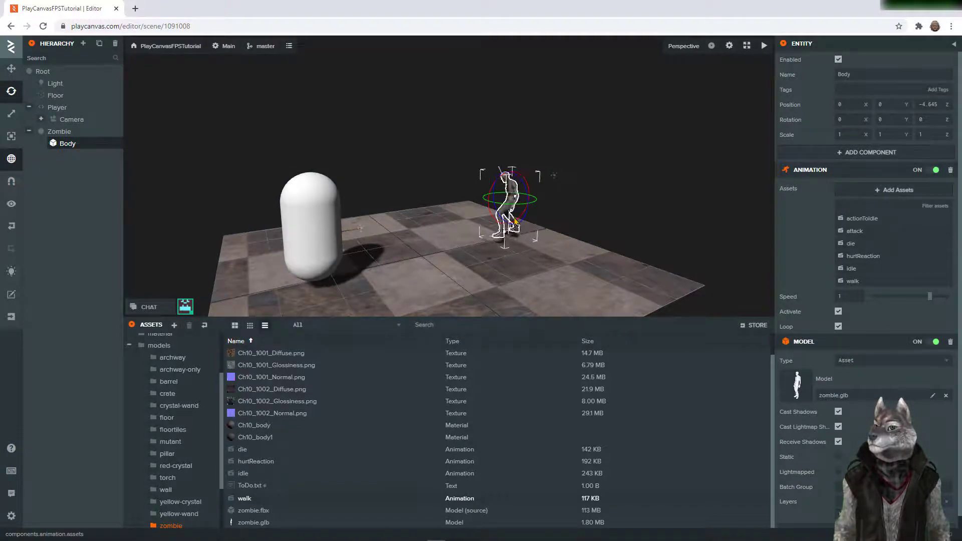
Add a Script component to the Body entity and attach the enemyAnimation script to it
scroll(854, 337, down, 2)
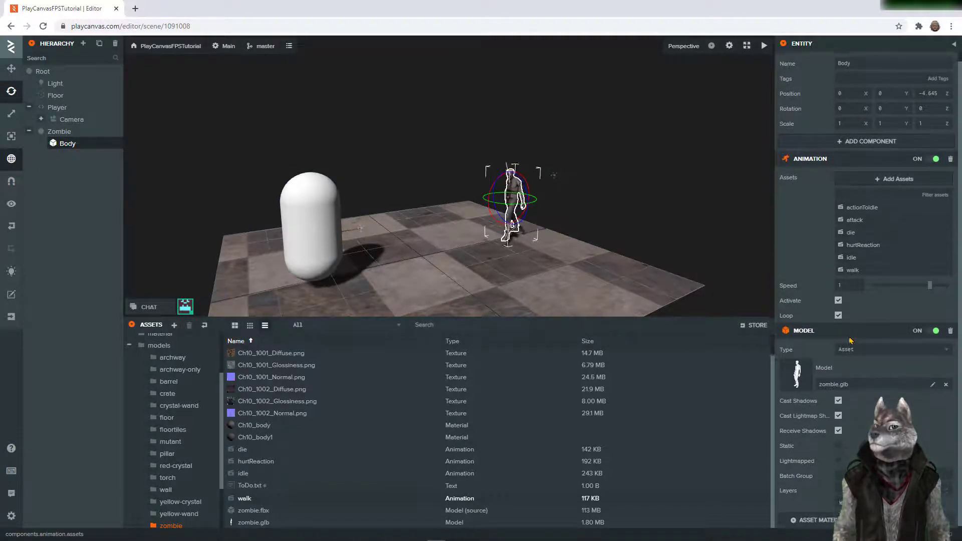
click(881, 142)
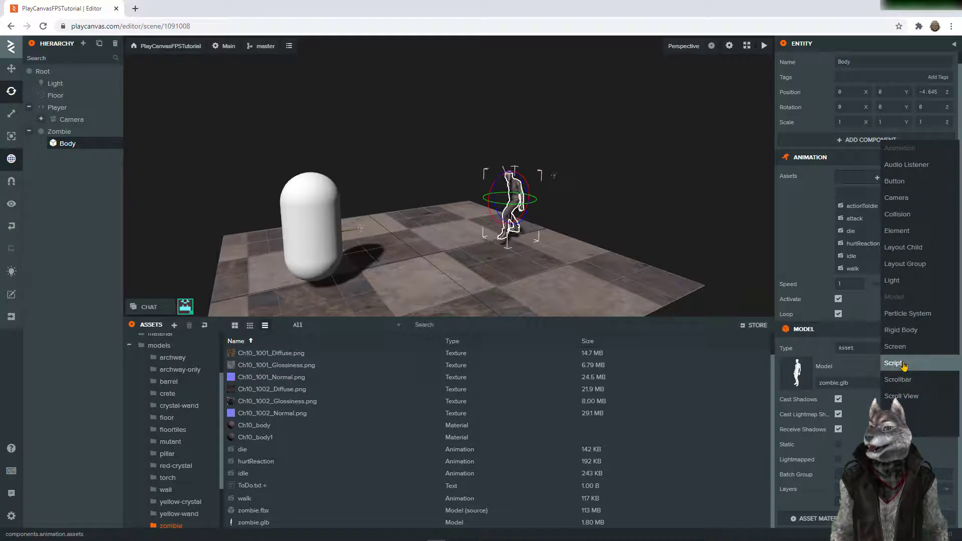
click(903, 364)
scroll(846, 407, down, 2)
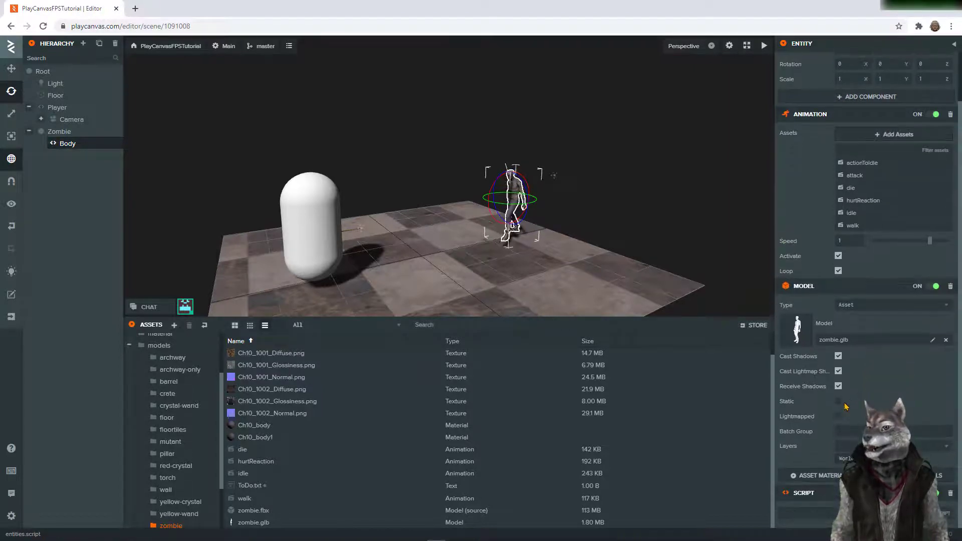
click(866, 513)
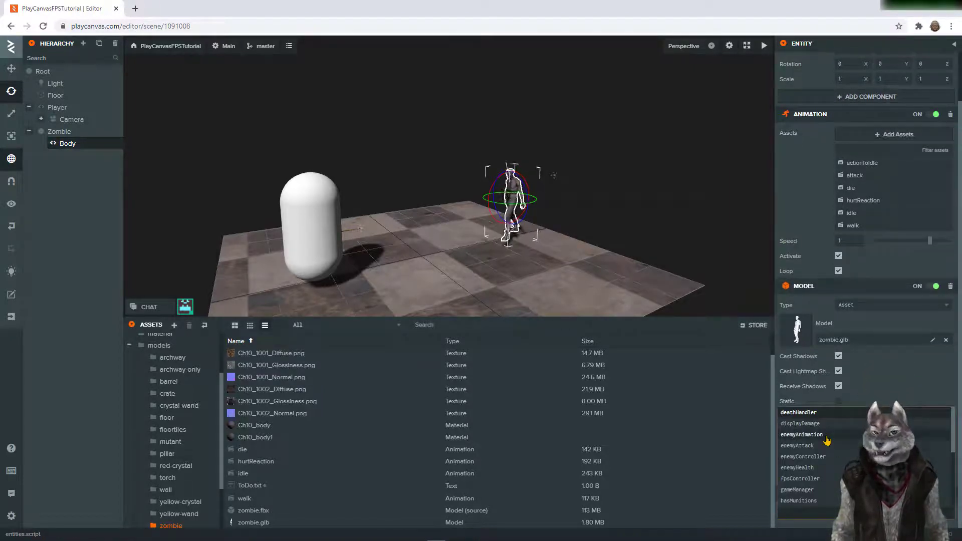
click(801, 435)
scroll(802, 441, down, 1)
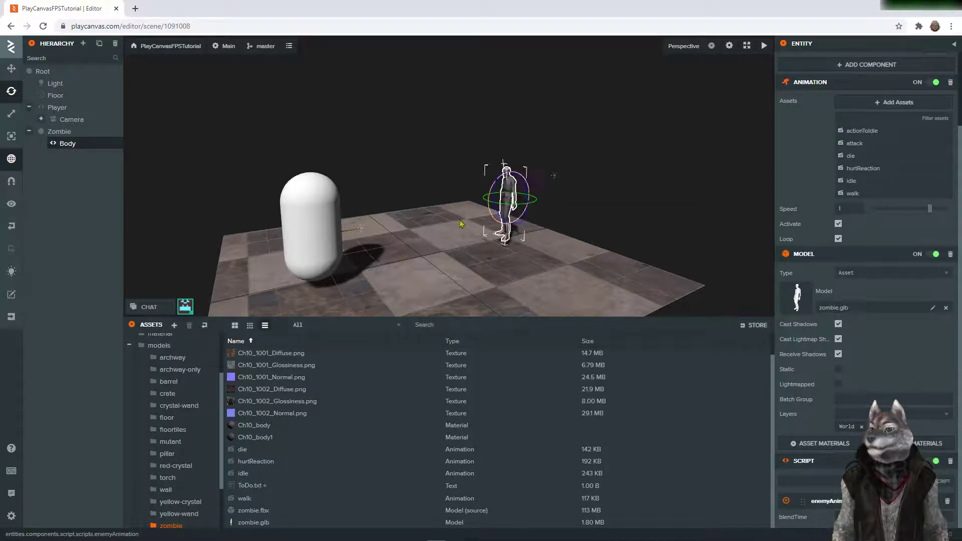
Add a Collision component and a Rigid Body component to the Zombie entity
click(59, 131)
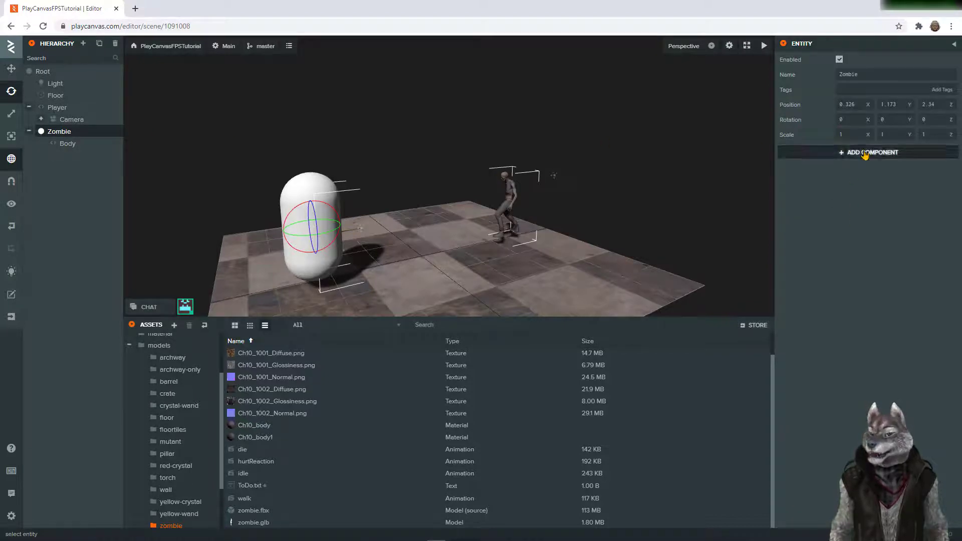
click(860, 156)
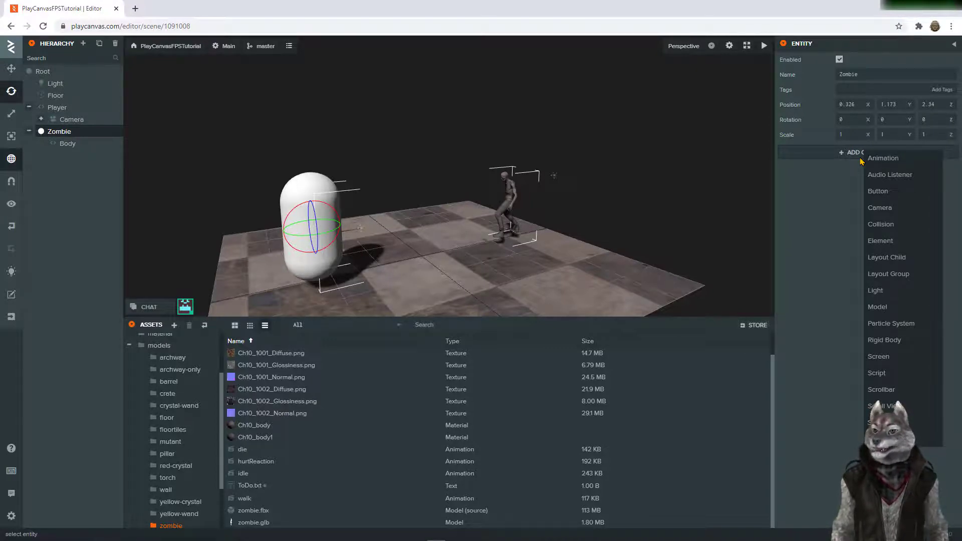
click(891, 230)
click(855, 204)
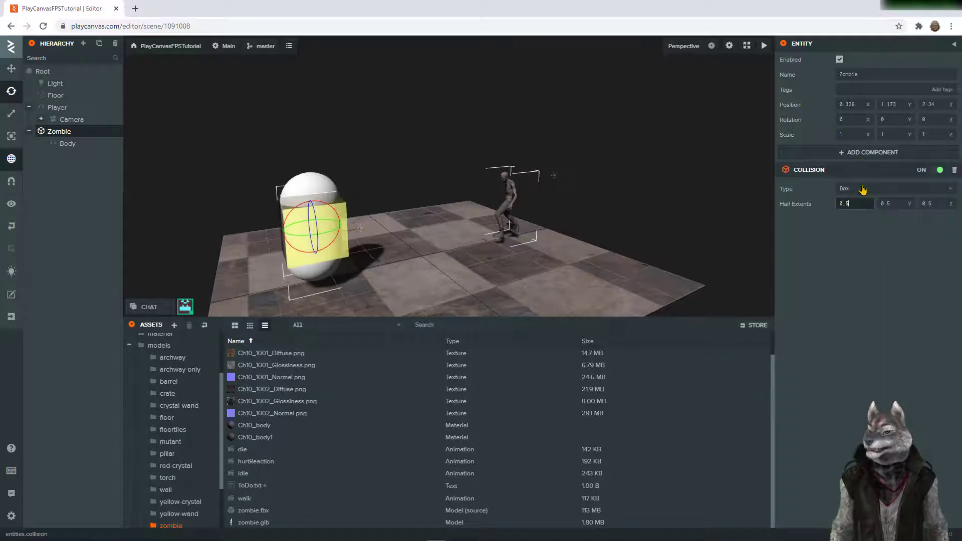
click(864, 154)
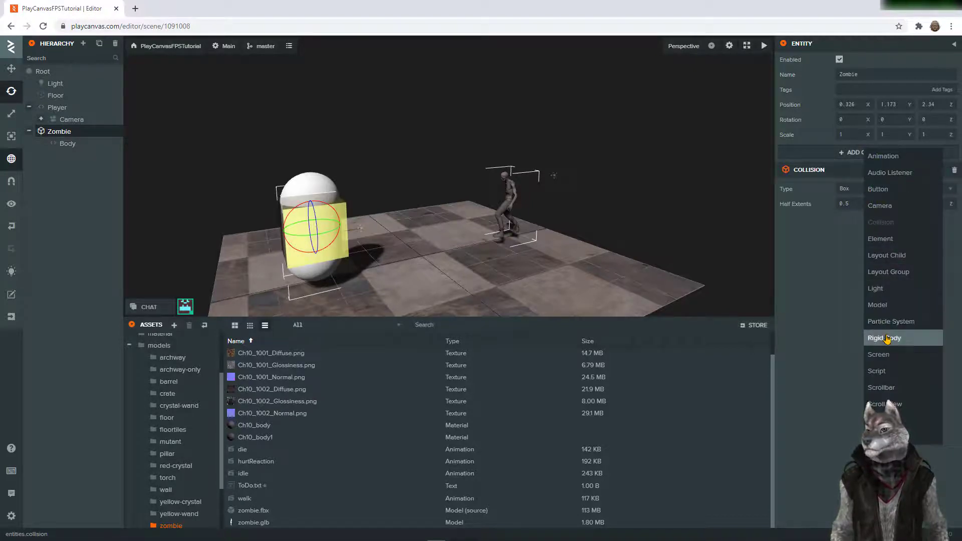
click(885, 343)
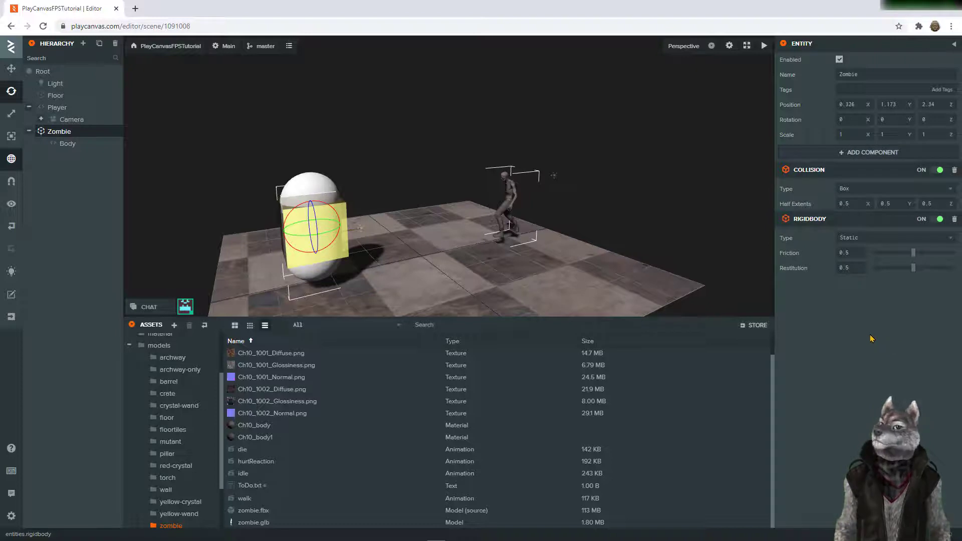
Set the Z position of the Body entity to 0 so it sits at its parent's origin
click(65, 144)
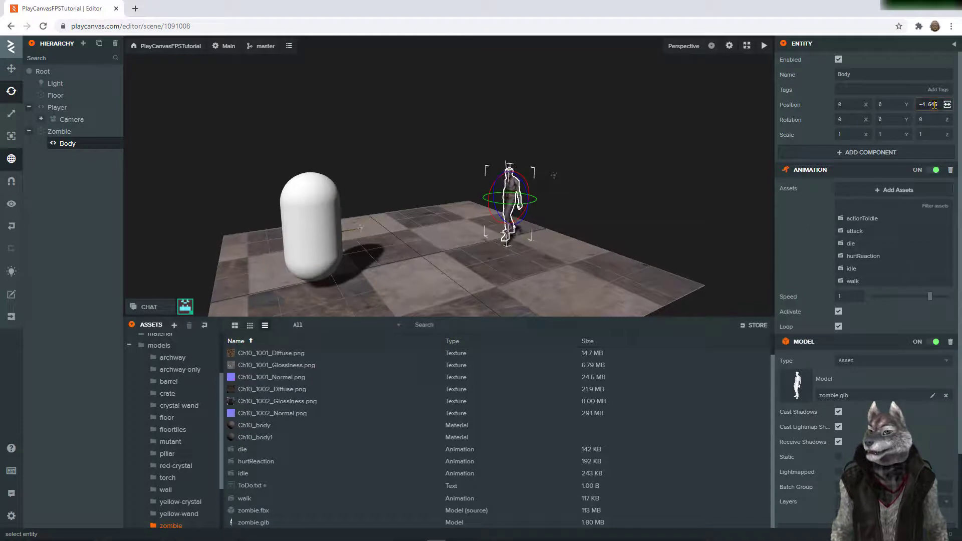
text(0)
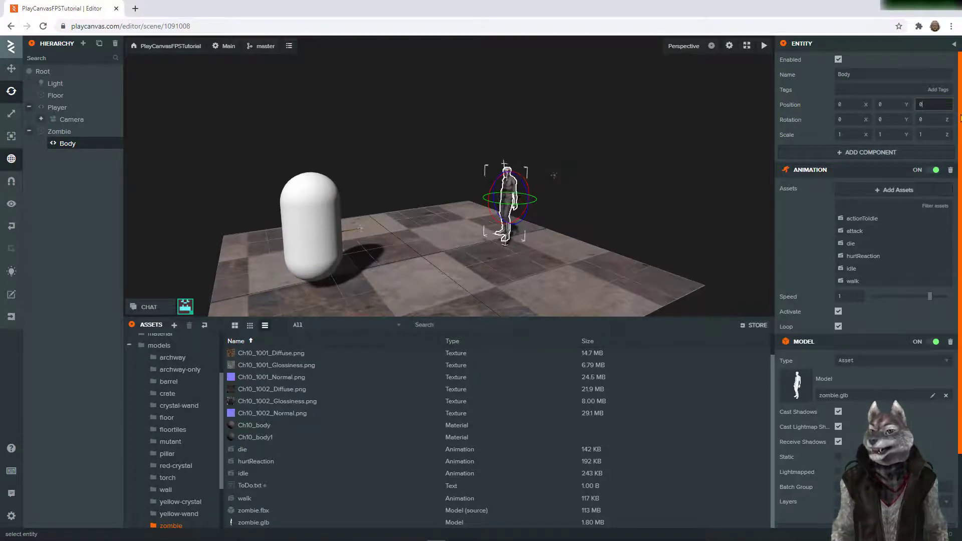
key(Return)
Move the Zombie entity along the Z axis to about -2.3, away from the player capsule
click(59, 132)
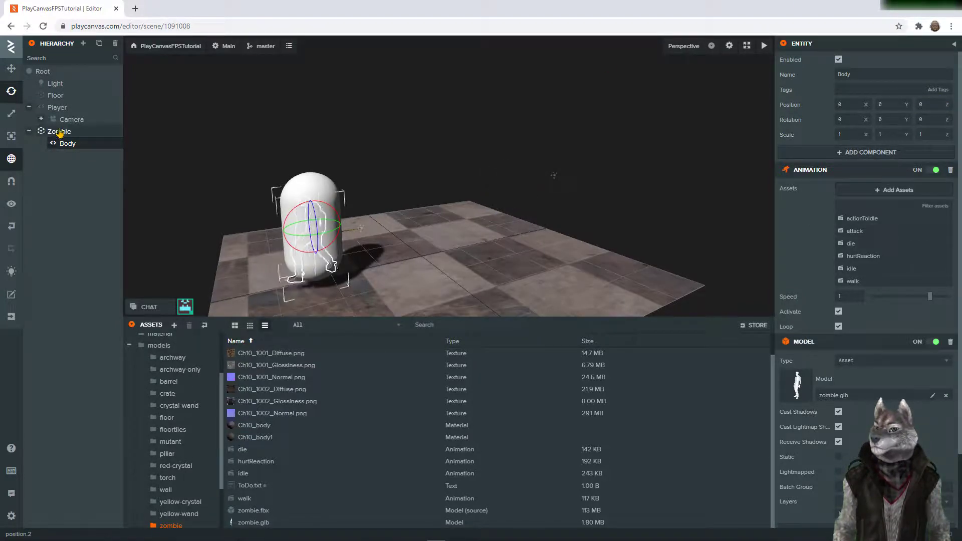
click(11, 70)
drag(279, 233, 499, 234)
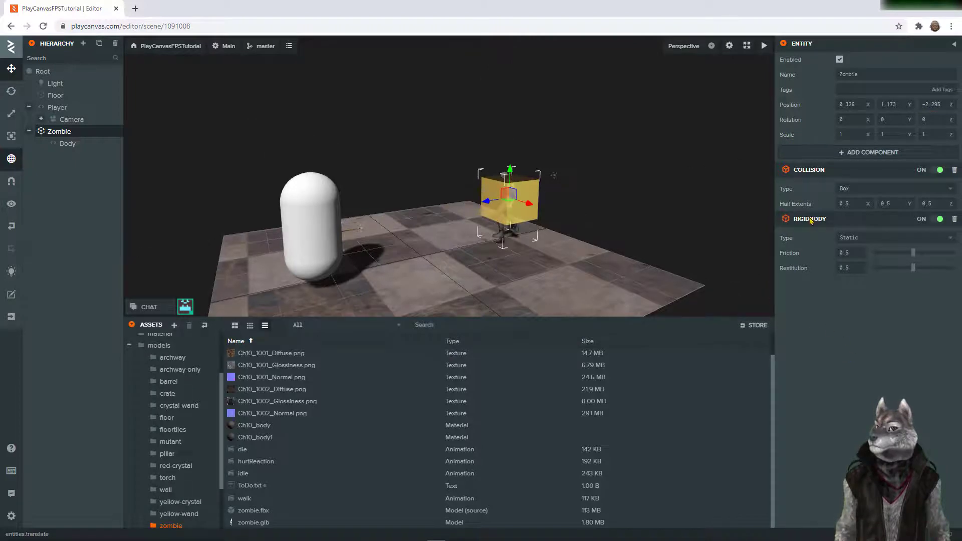
Preview the idle animation on the Body entity and check how the zombie stands on the floor
click(460, 272)
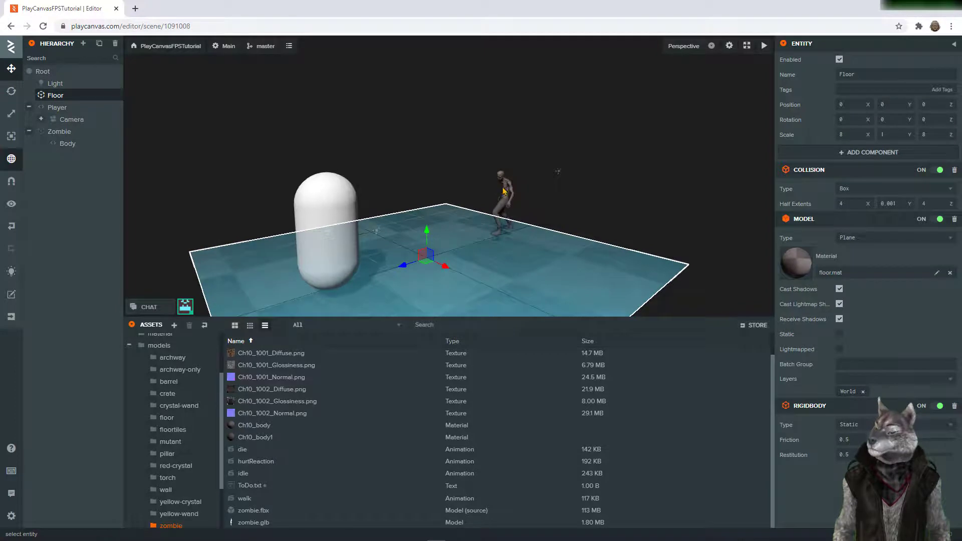
double_click(503, 191)
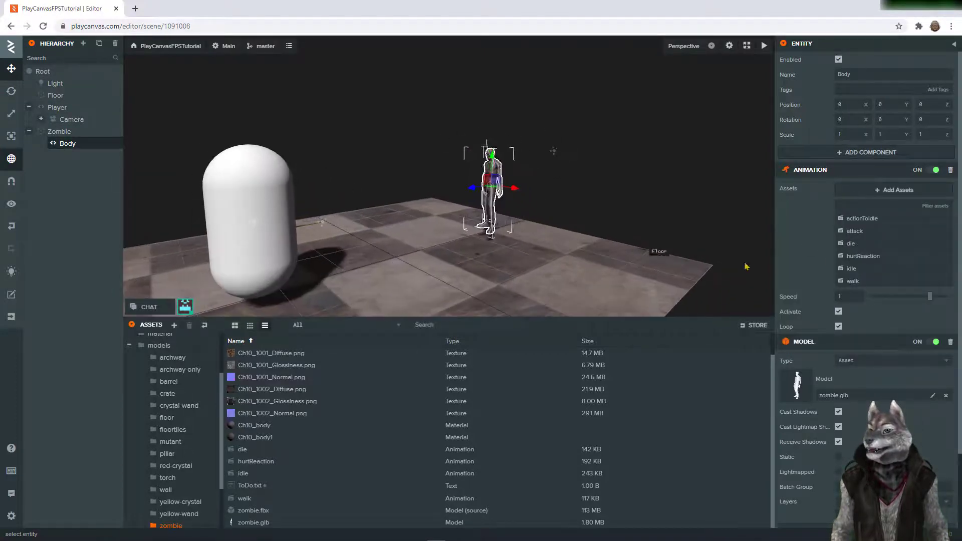
click(931, 269)
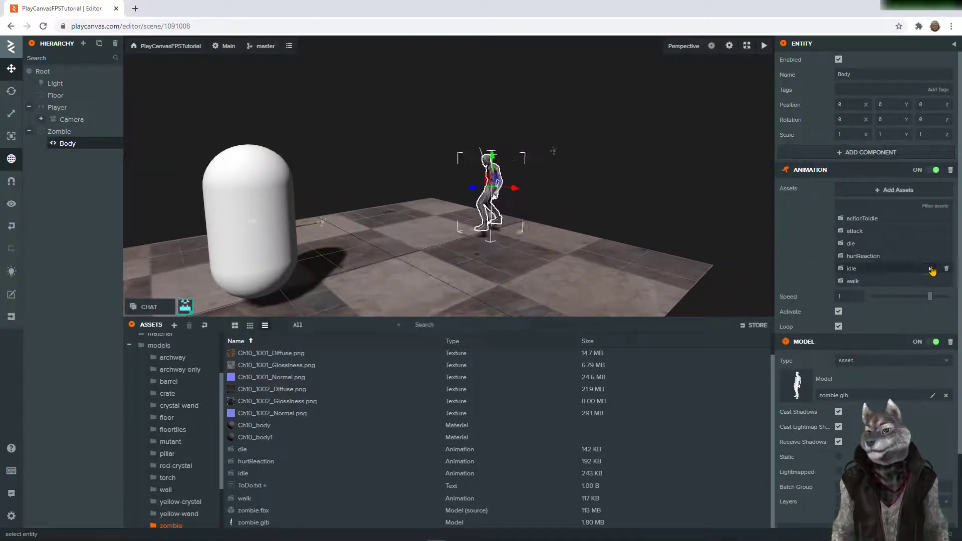
drag(426, 230, 461, 237)
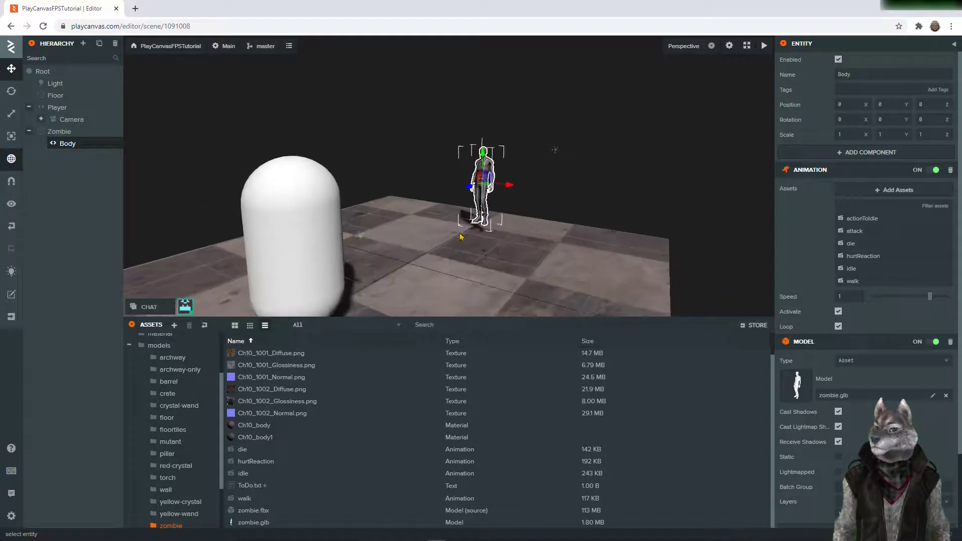
Fit the Zombie's collision box around the model with half extents of about 0.385 in X, 0.947 in Y and 0.333 in Z
click(59, 132)
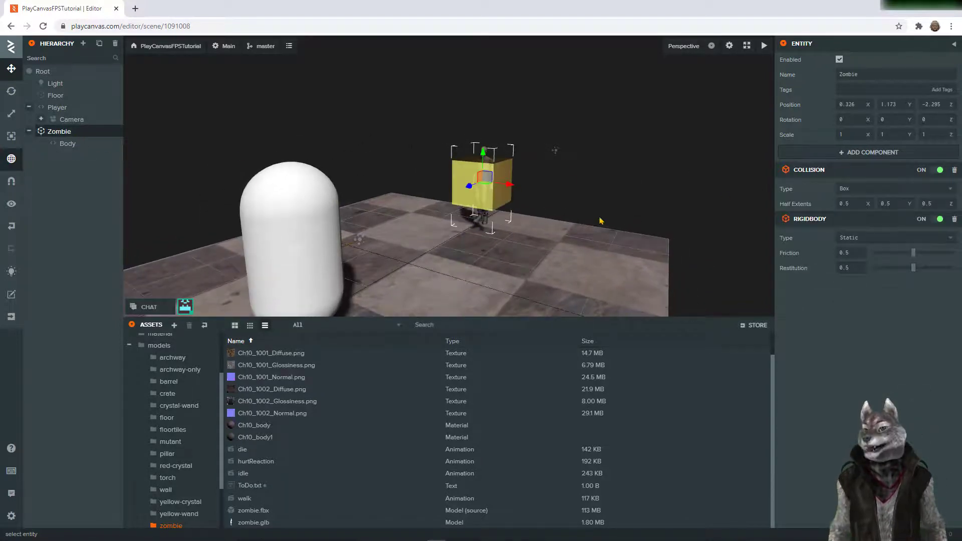
key(f)
drag(446, 193, 494, 193)
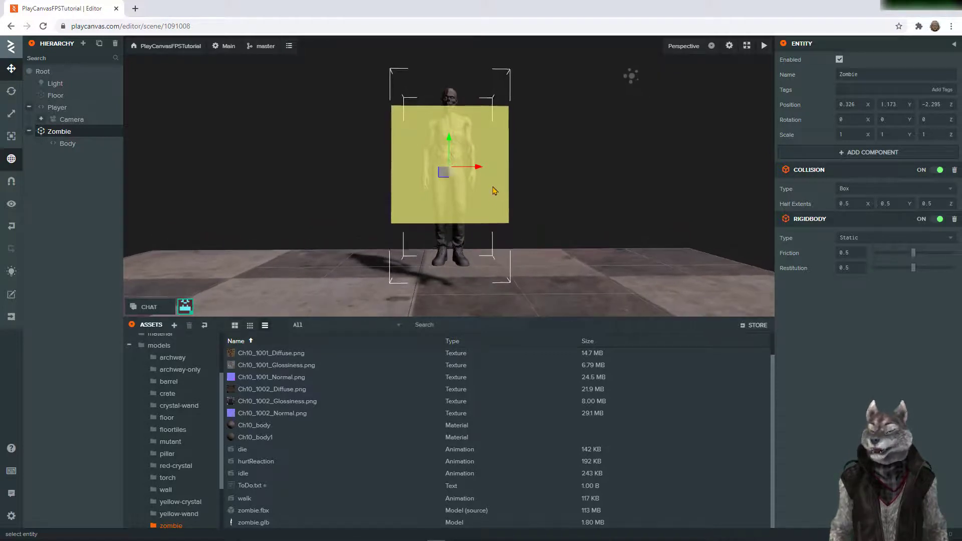
drag(868, 203, 824, 219)
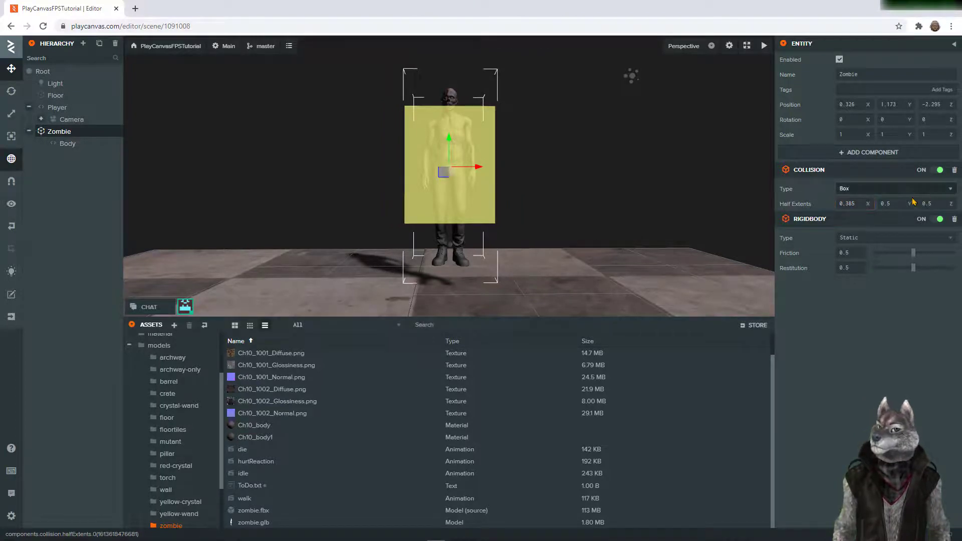
drag(910, 203, 932, 151)
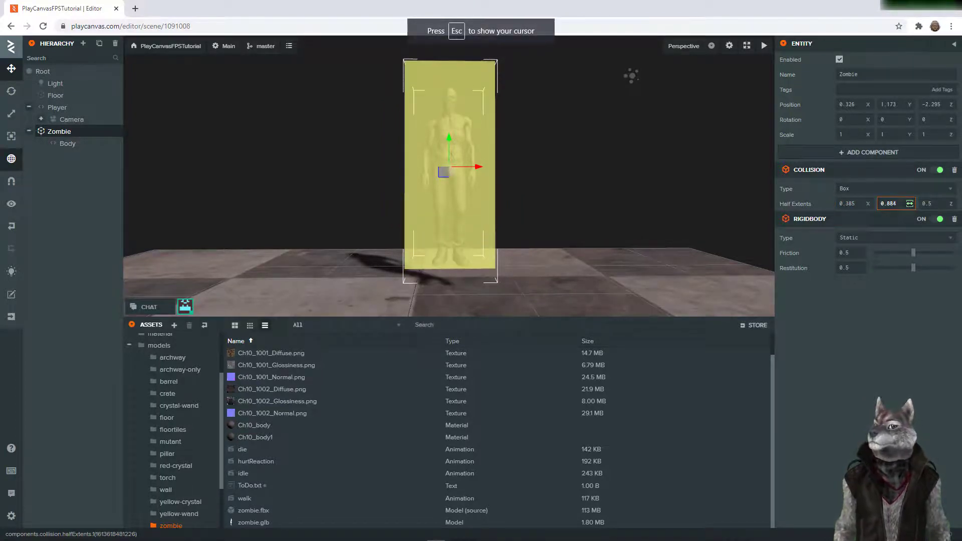
drag(910, 203, 909, 203)
drag(568, 258, 581, 220)
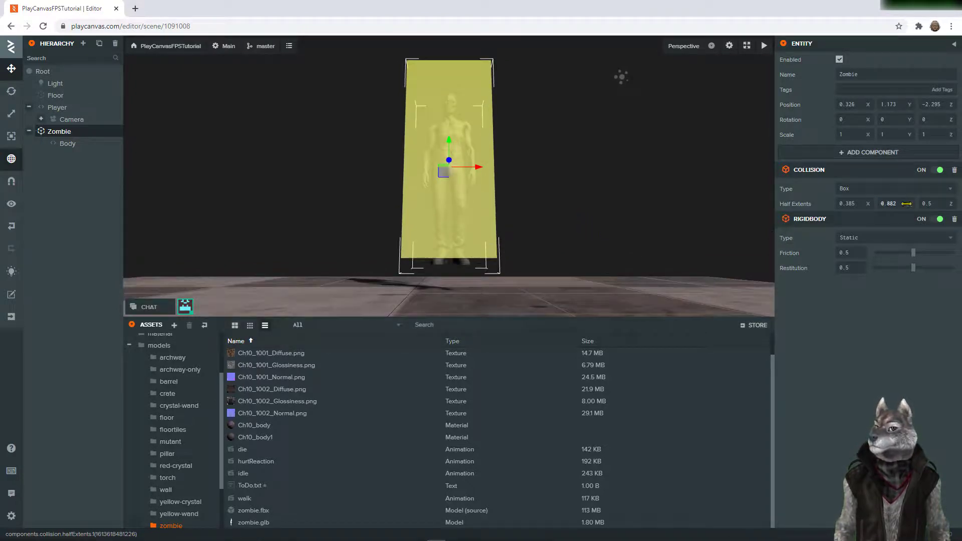
mouse_move(909, 204)
mouse_down()
mouse_move(909, 301)
mouse_move(910, 205)
mouse_up()
drag(570, 255, 733, 245)
mouse_move(948, 203)
mouse_down()
mouse_move(932, 203)
mouse_move(956, 203)
mouse_up()
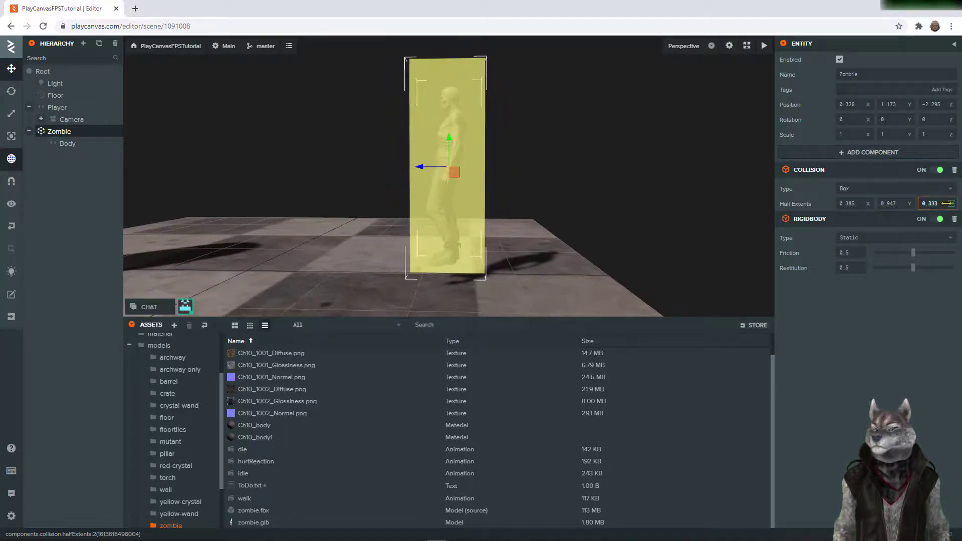
drag(502, 234, 603, 236)
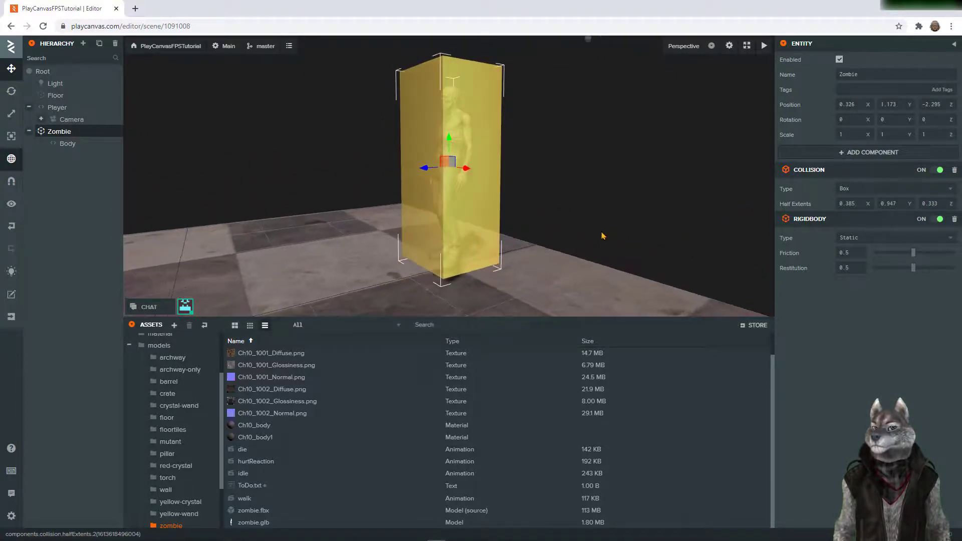
Deselect the Zombie entity, make the asset list slightly taller and collapse the Zombie's children in the hierarchy
click(67, 135)
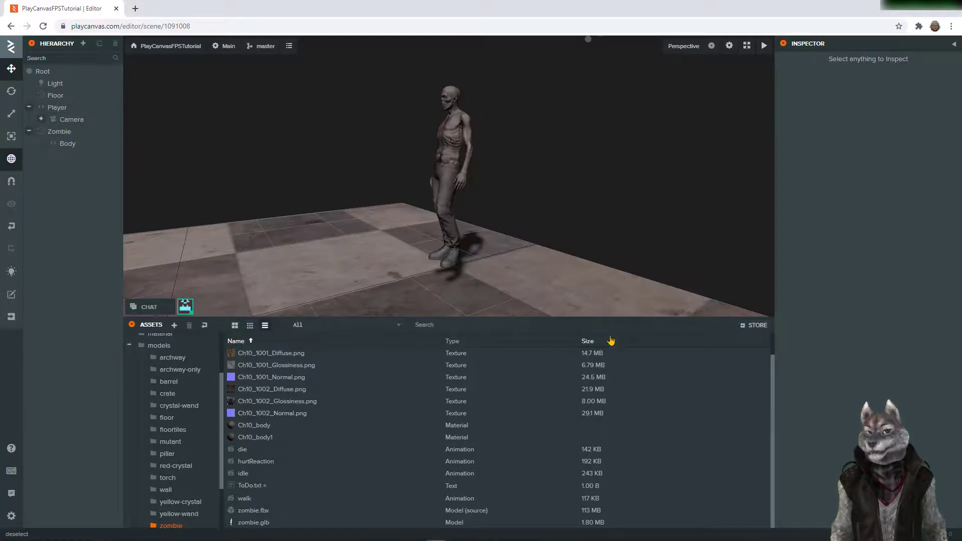
drag(627, 319, 624, 271)
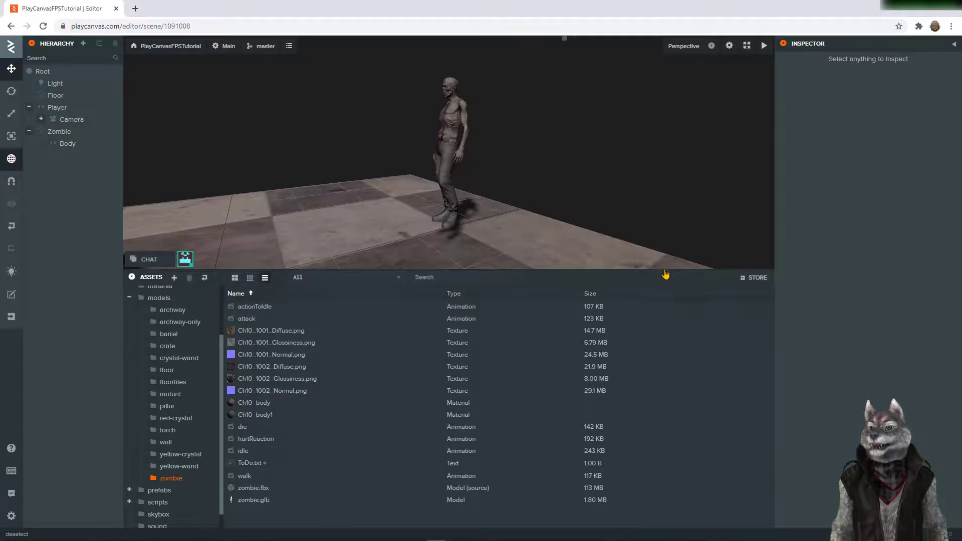
drag(666, 274, 665, 292)
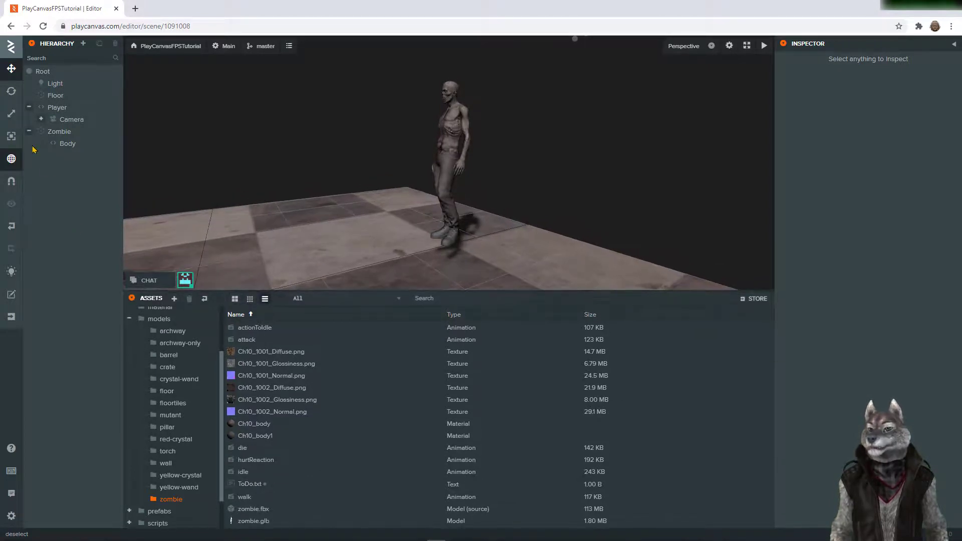
click(29, 132)
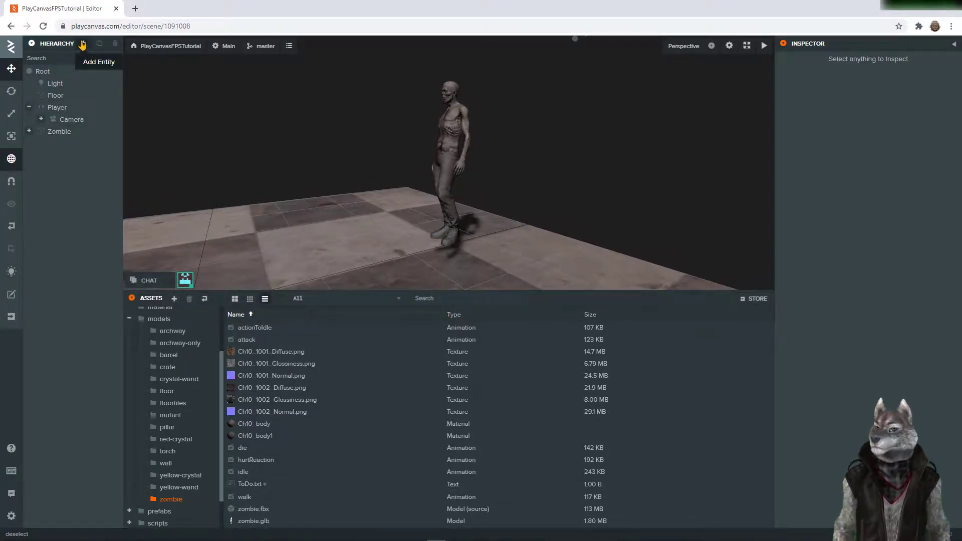
Create a new entity under Root and name it GameManager
click(83, 45)
click(99, 46)
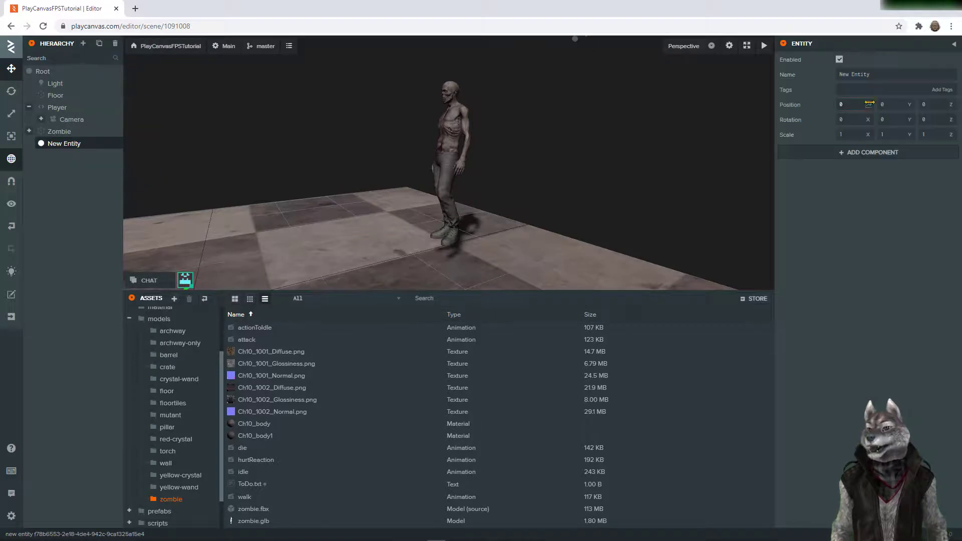
text(Ap)
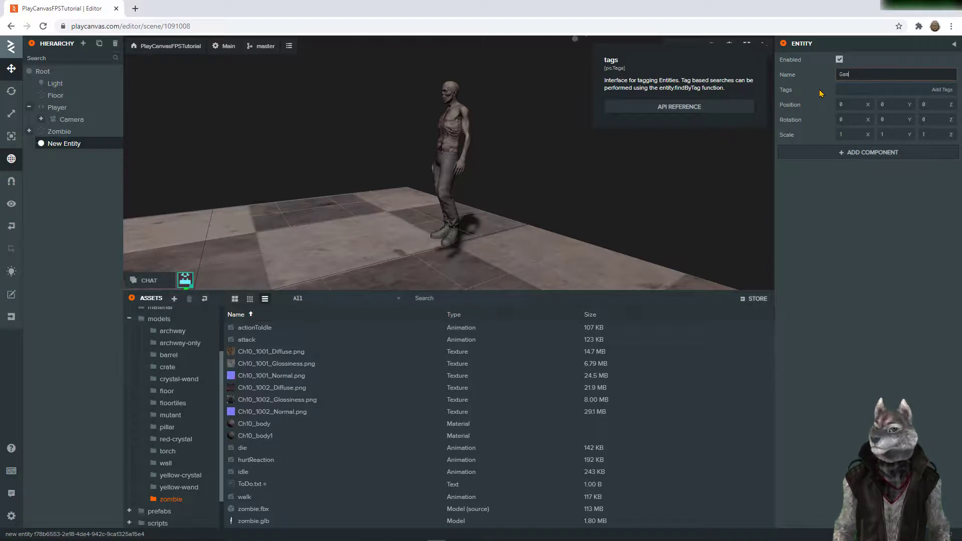
key(Return)
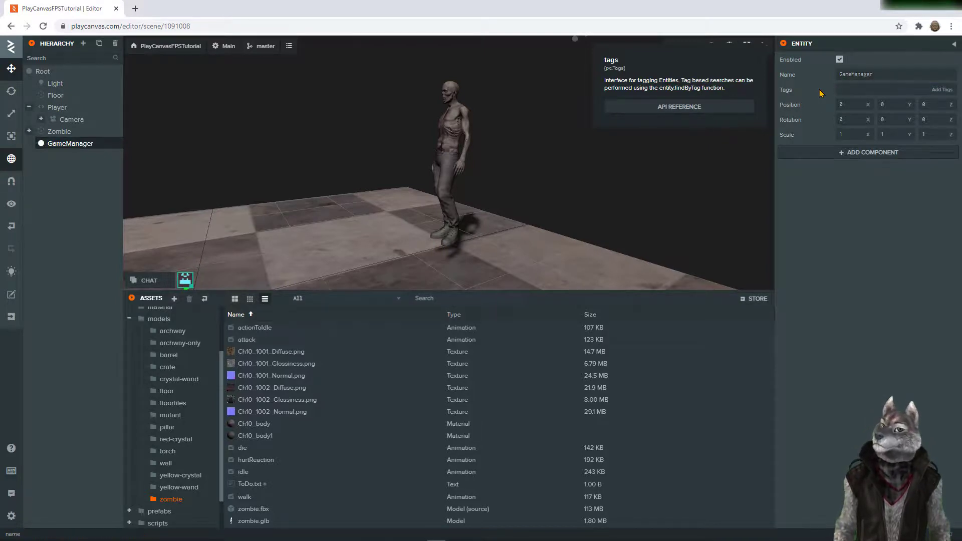
click(860, 156)
click(896, 165)
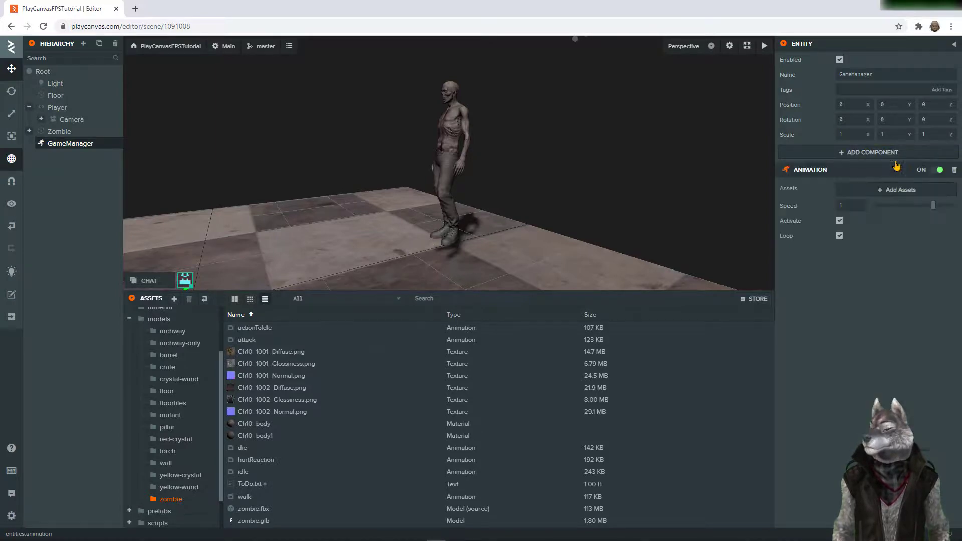
click(895, 190)
click(916, 207)
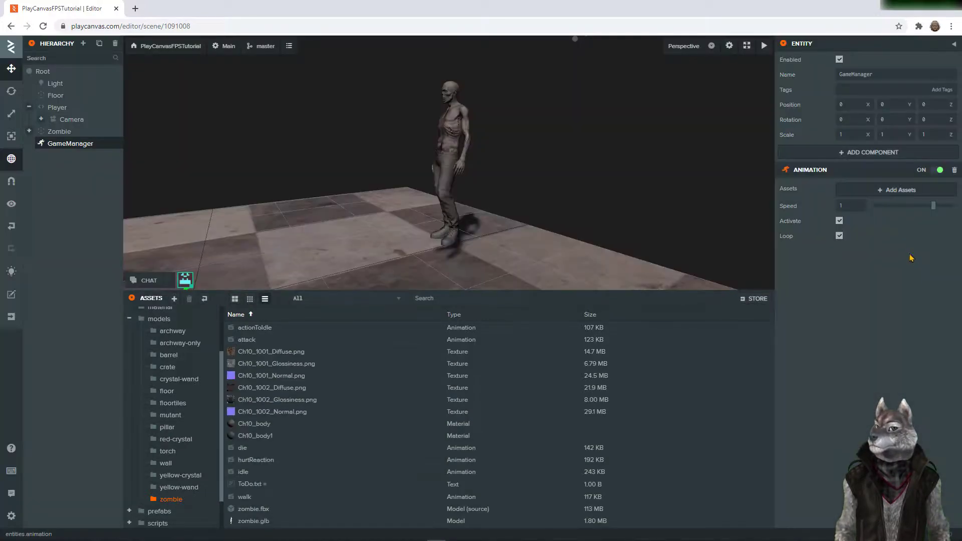
click(955, 170)
Replace the Animation component on the GameManager entity with a Script component and attach the gameManager script
click(884, 153)
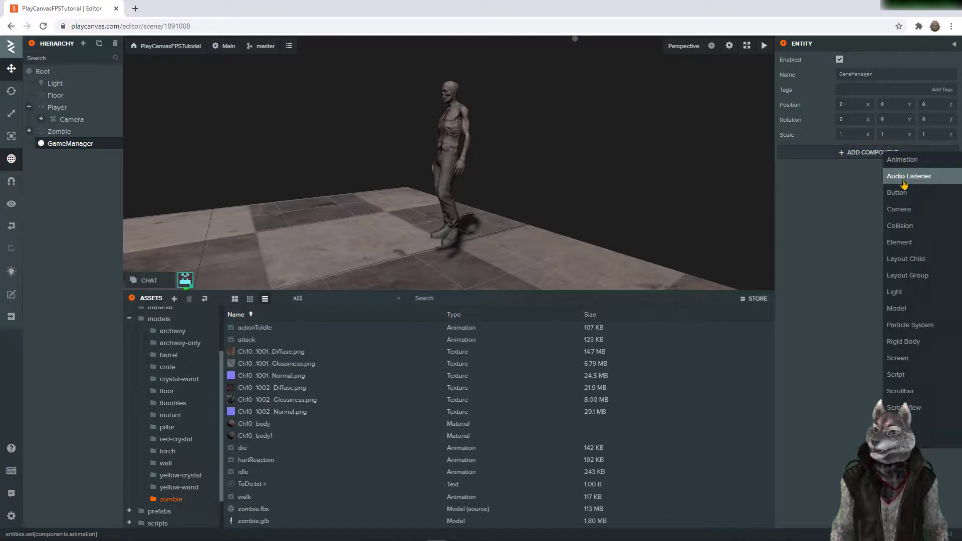
click(897, 374)
click(852, 190)
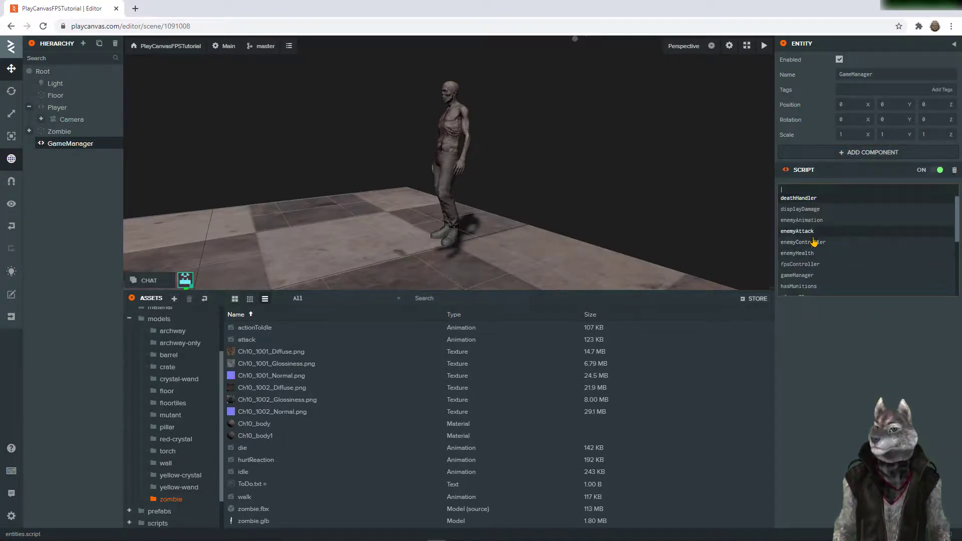
scroll(815, 243, down, 2)
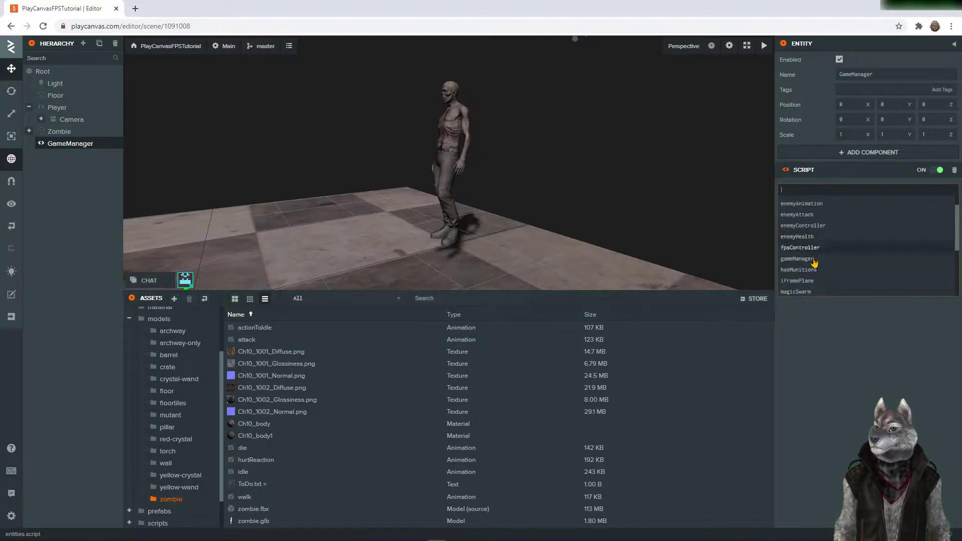
click(802, 259)
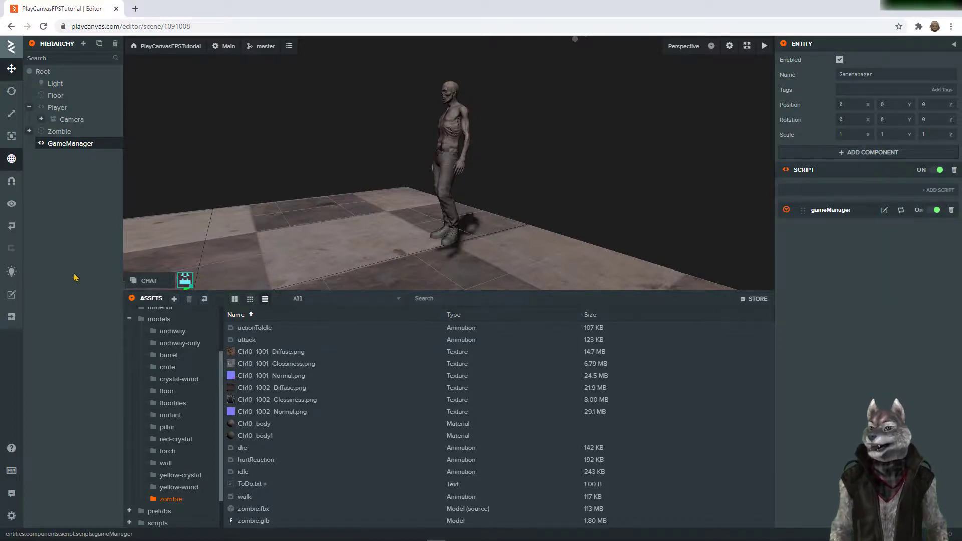
Launch the scene and walk the player toward the zombie and back to check how it appears in the running game
scroll(504, 188, down, 3)
scroll(487, 188, up, 1)
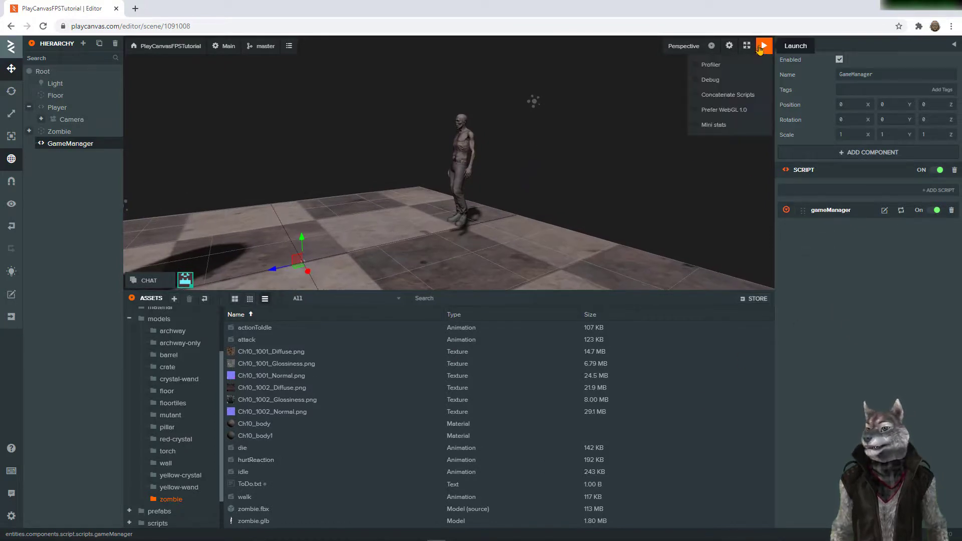
click(764, 46)
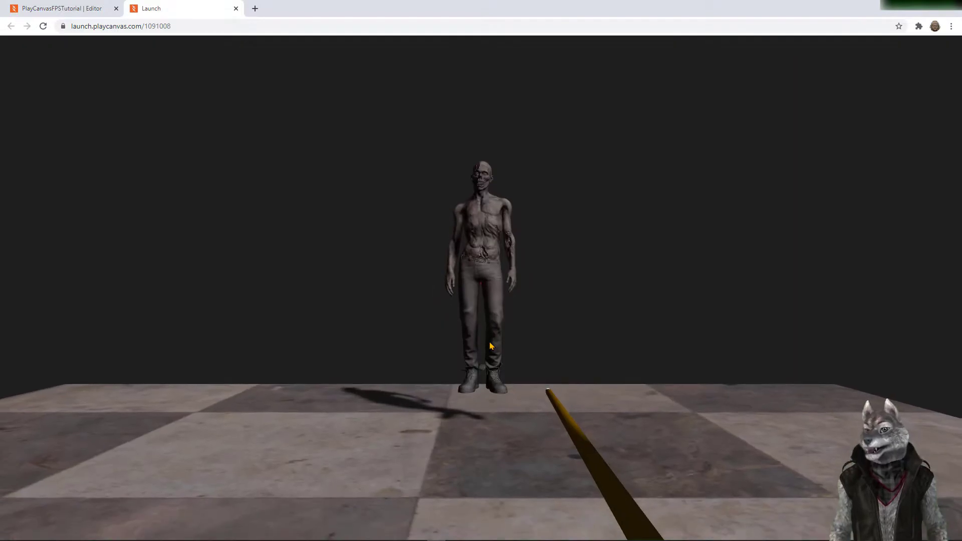
click(619, 354)
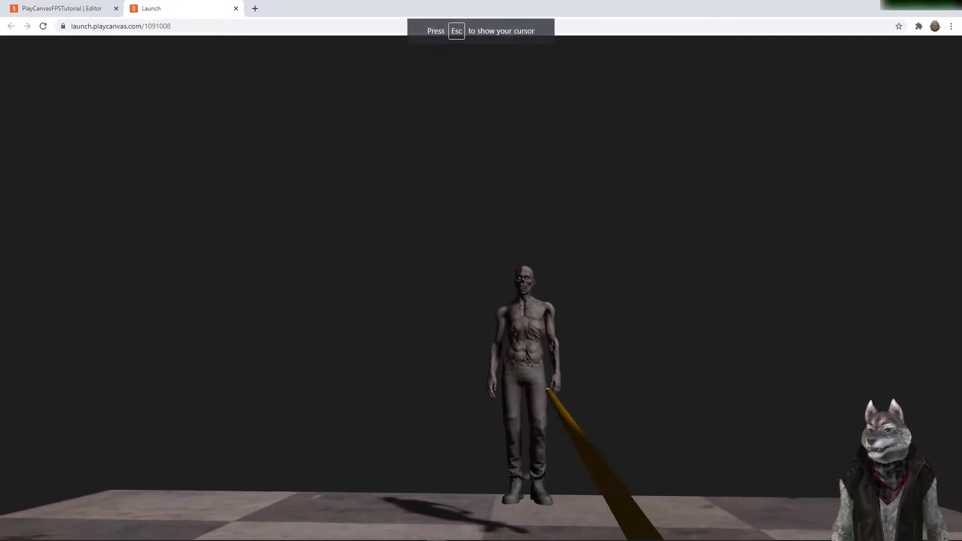
key(w)
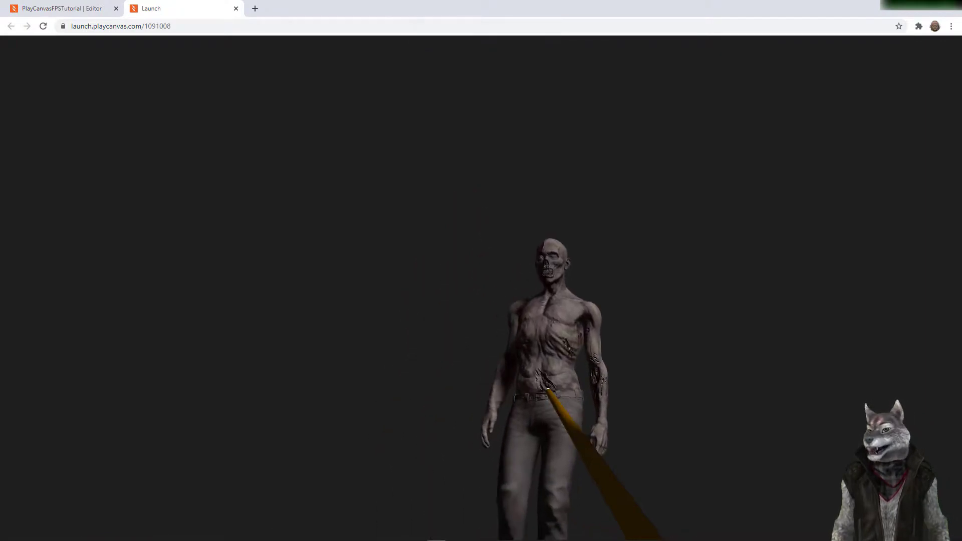
key(s)
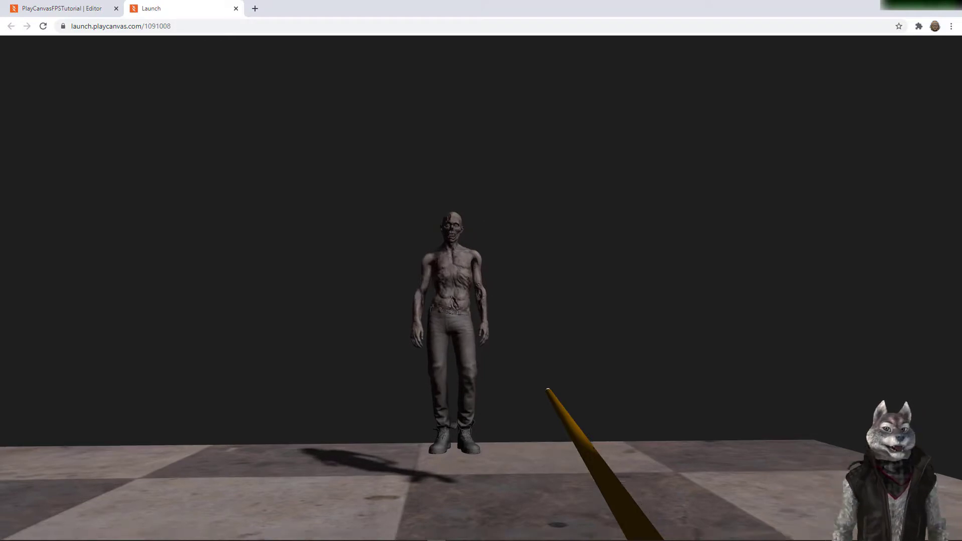
key(Escape)
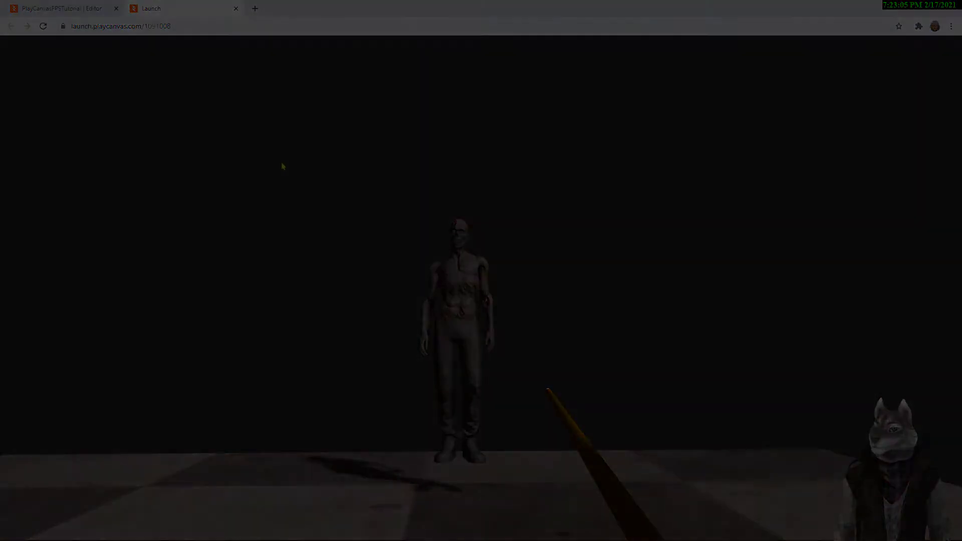